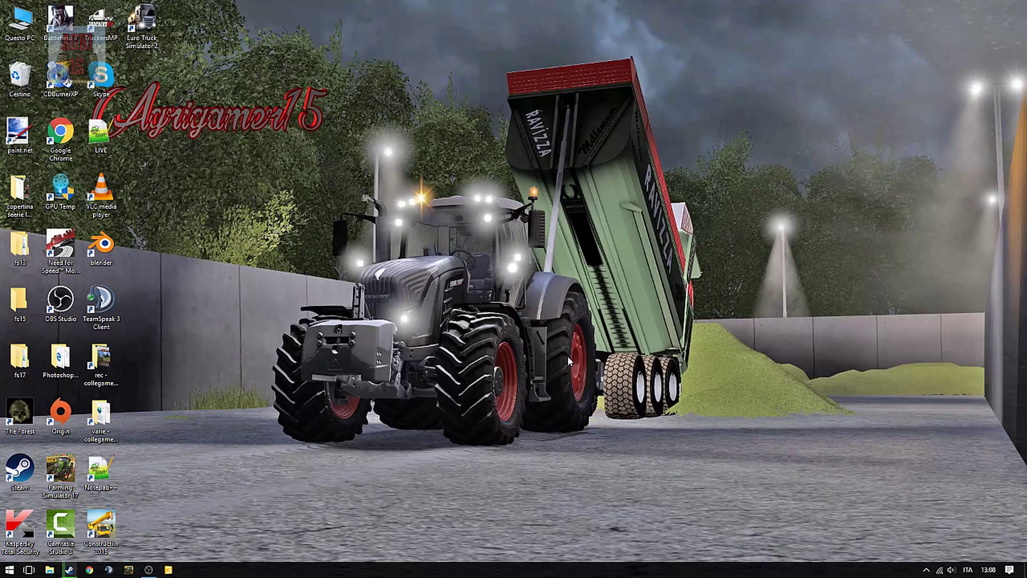
click(69, 569)
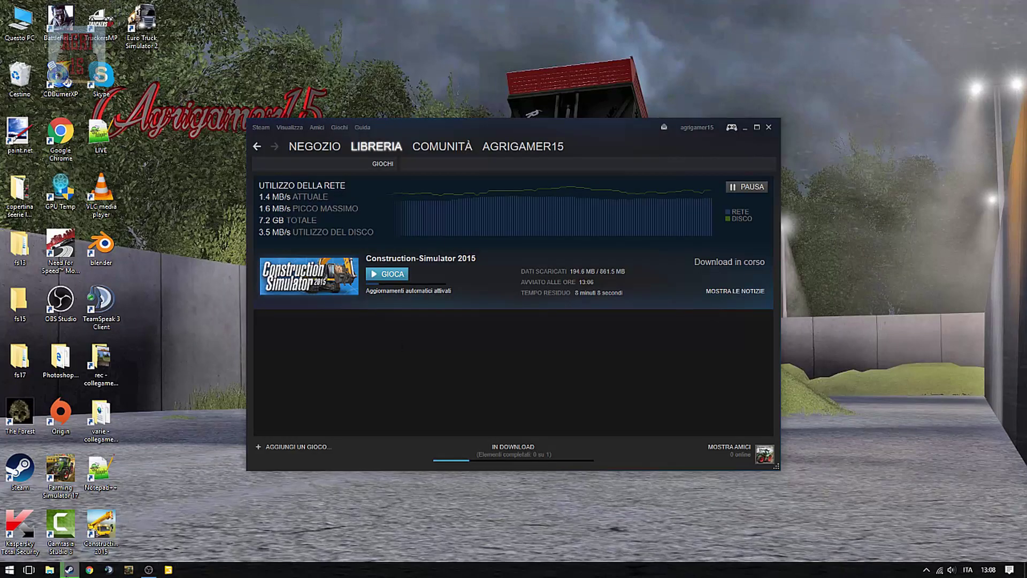
click(70, 569)
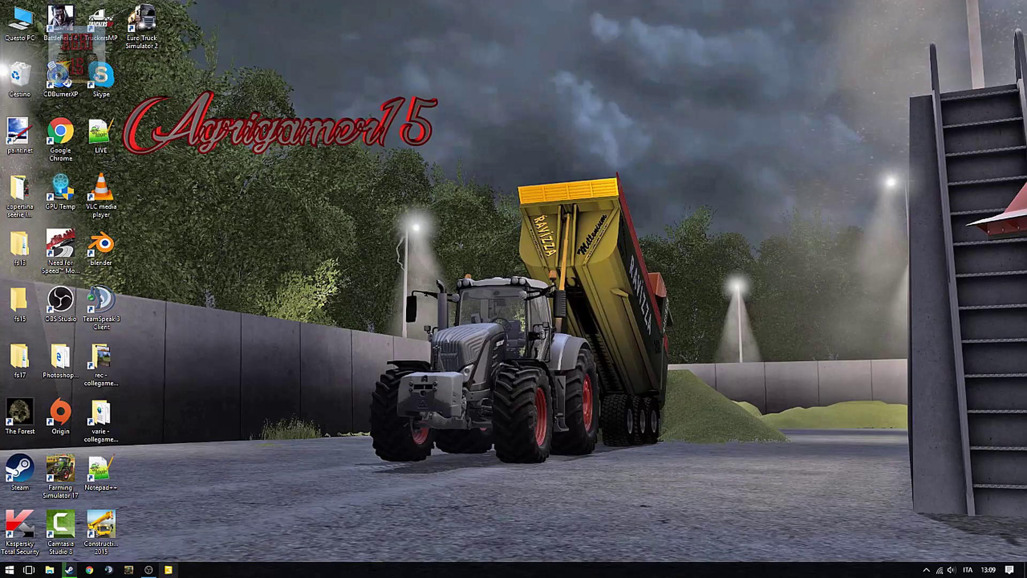
Step: Switch to GIANTS Editor, turn off its welcome window at startup and close that window
click(168, 570)
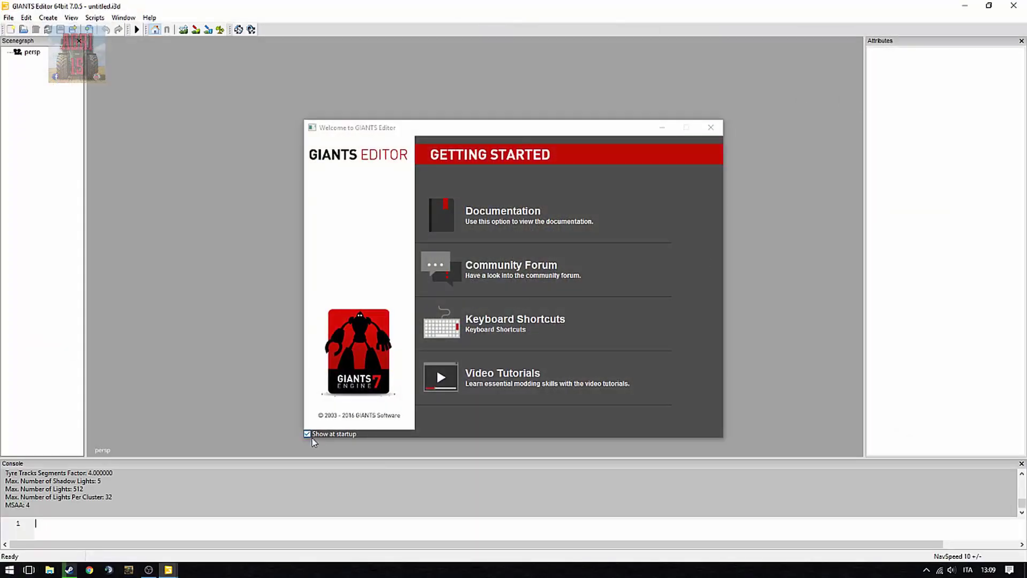
click(308, 435)
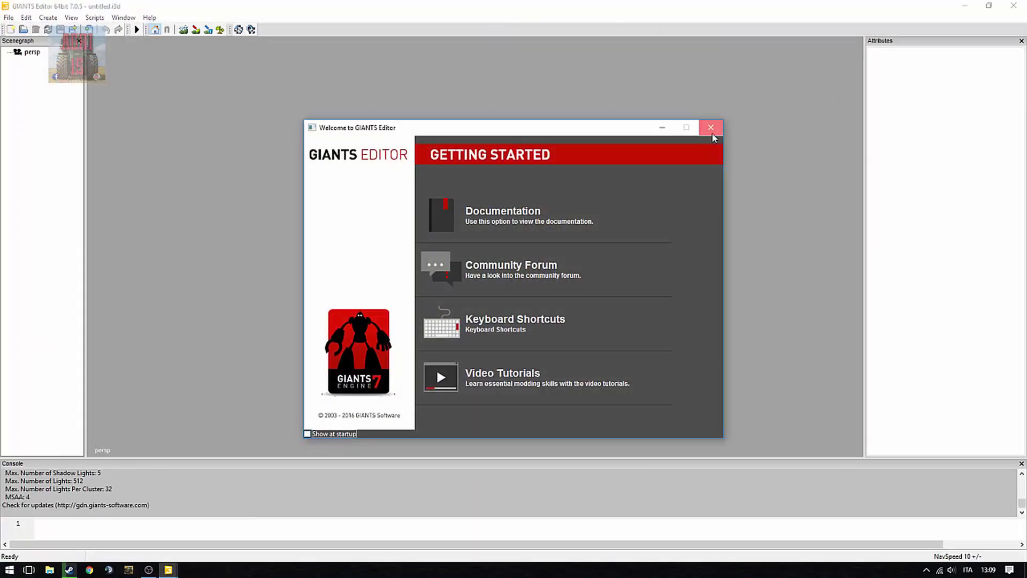
click(711, 128)
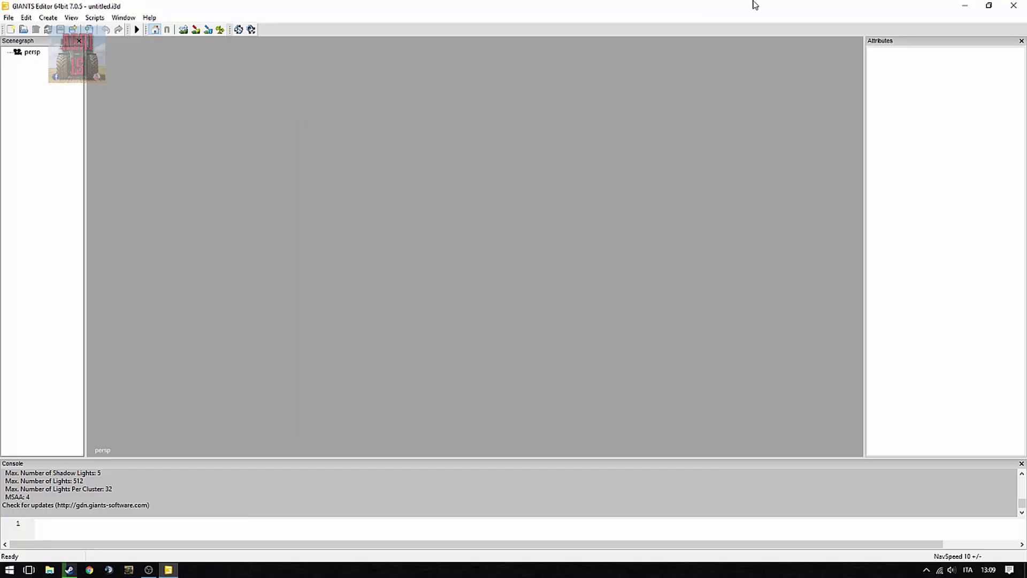
Step: Start a new mod from the game and look at the sample maps offered as source items, keeping Sample Mod Map 1
click(9, 17)
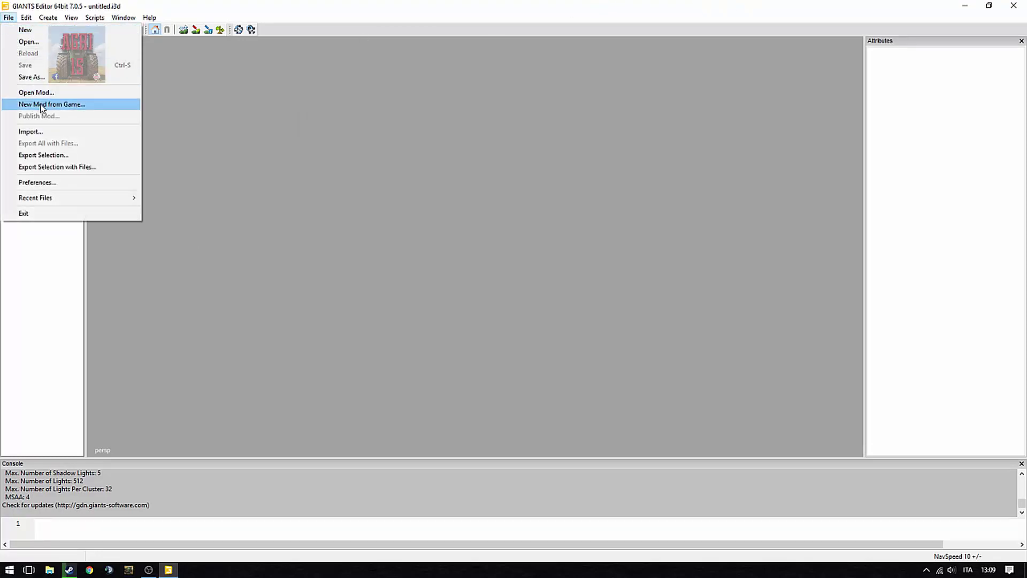
click(75, 105)
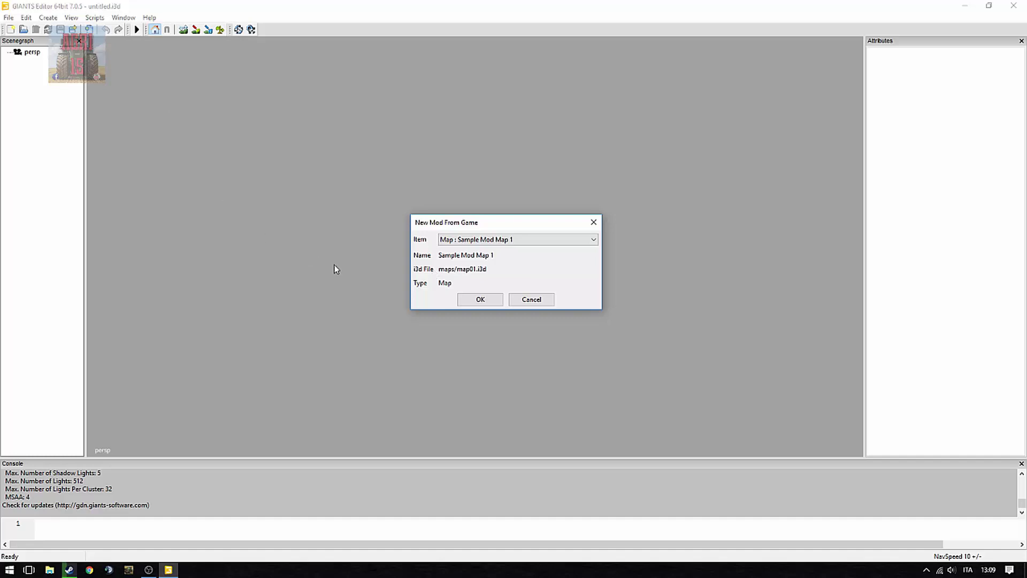
click(488, 239)
click(444, 248)
drag(472, 222, 401, 231)
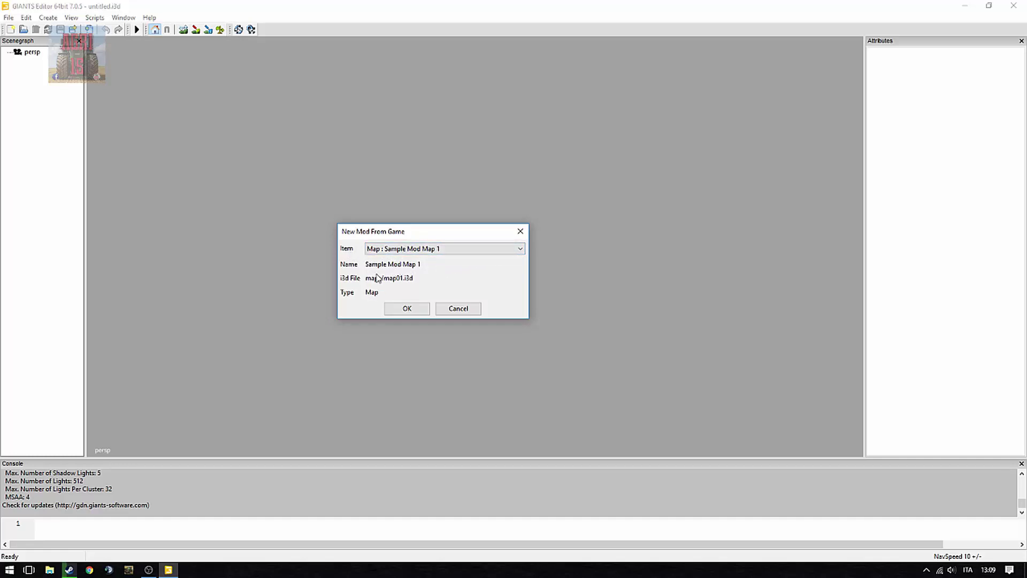
click(513, 250)
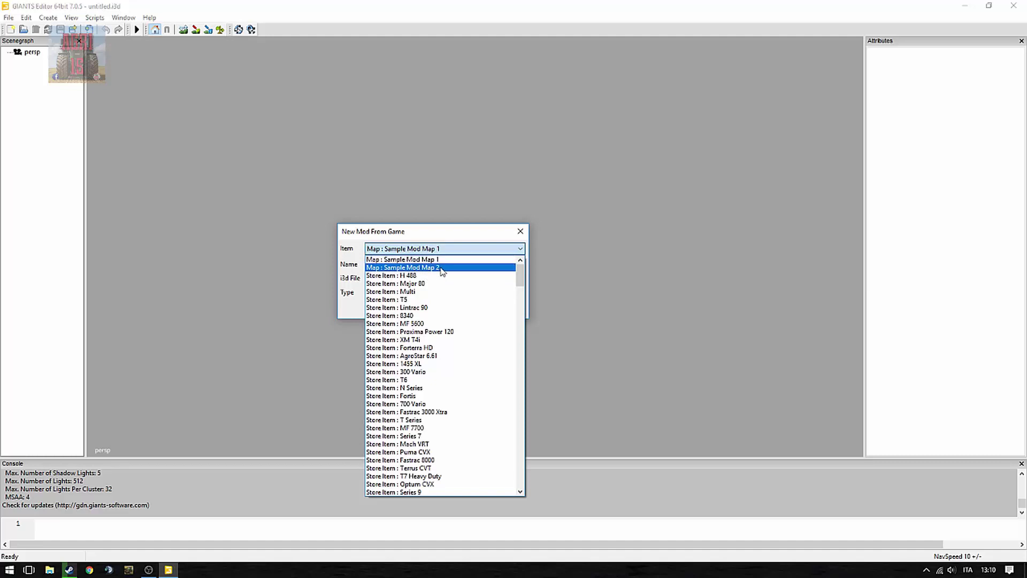
click(436, 259)
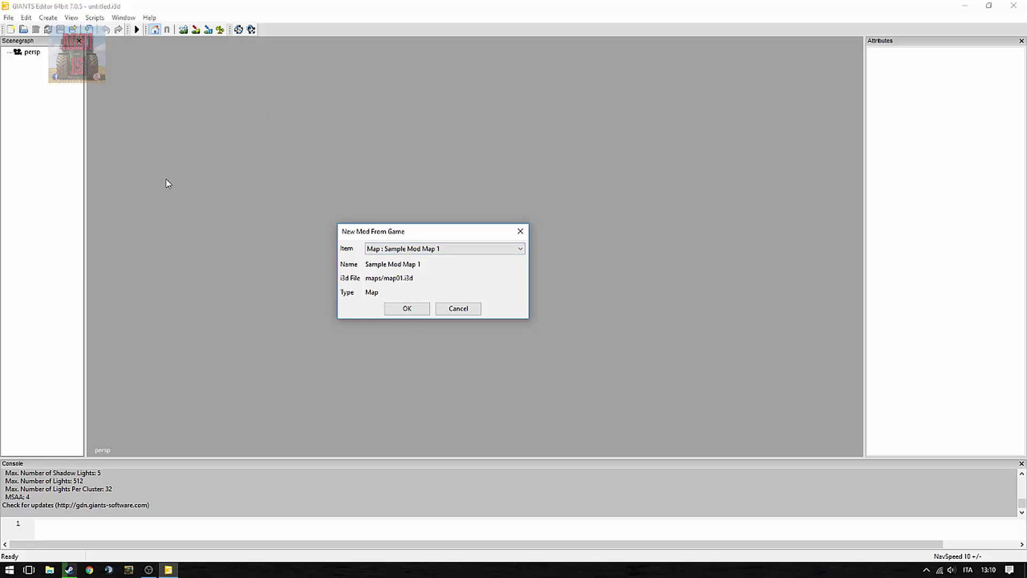
Step: Choose the store item Trans-SPACE 8000 as the source of the new mod and confirm it
click(427, 251)
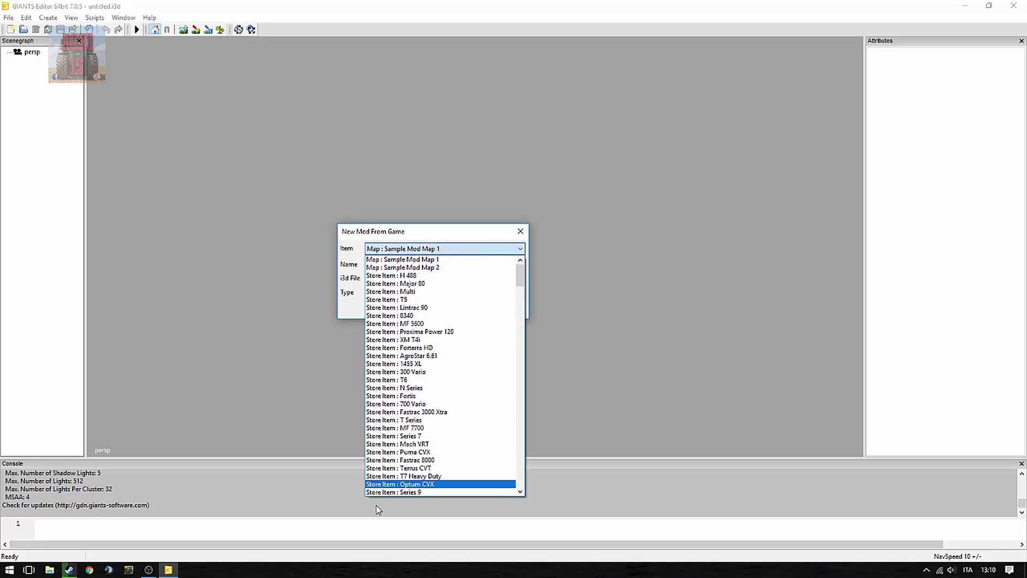
scroll(428, 343, down, 5)
scroll(432, 347, down, 2)
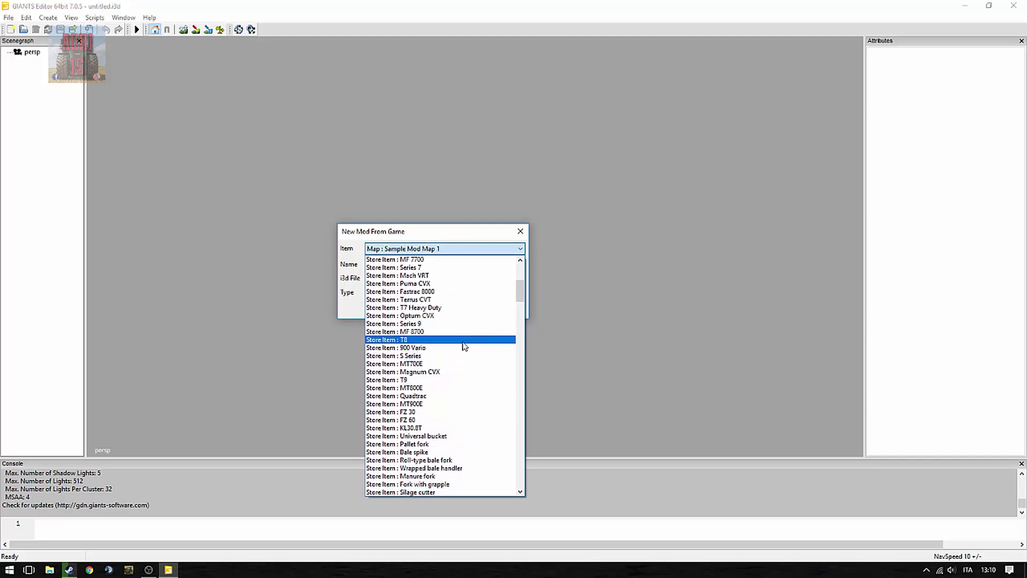
scroll(461, 353, down, 2)
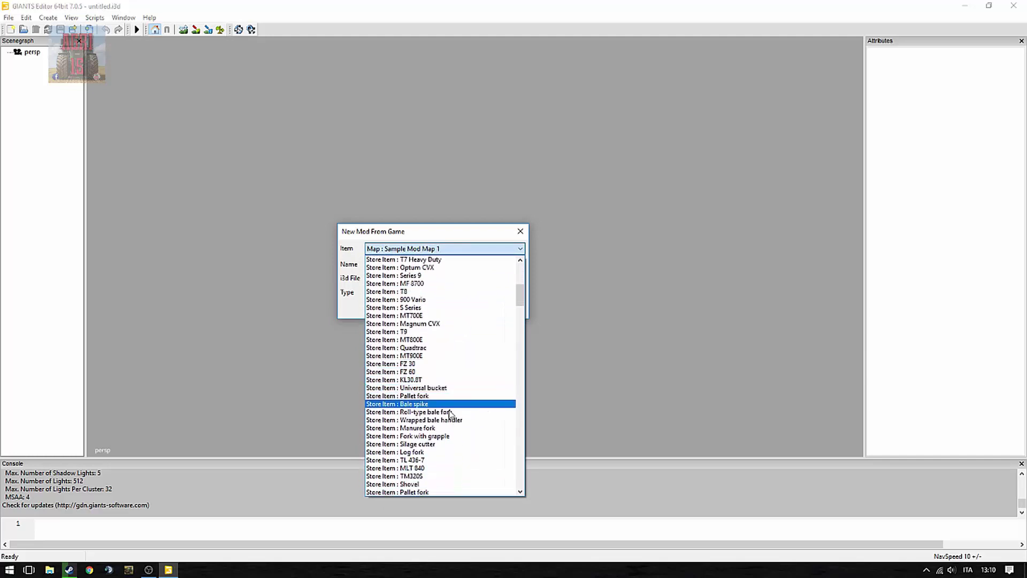
scroll(478, 297, down, 1)
scroll(477, 297, down, 10)
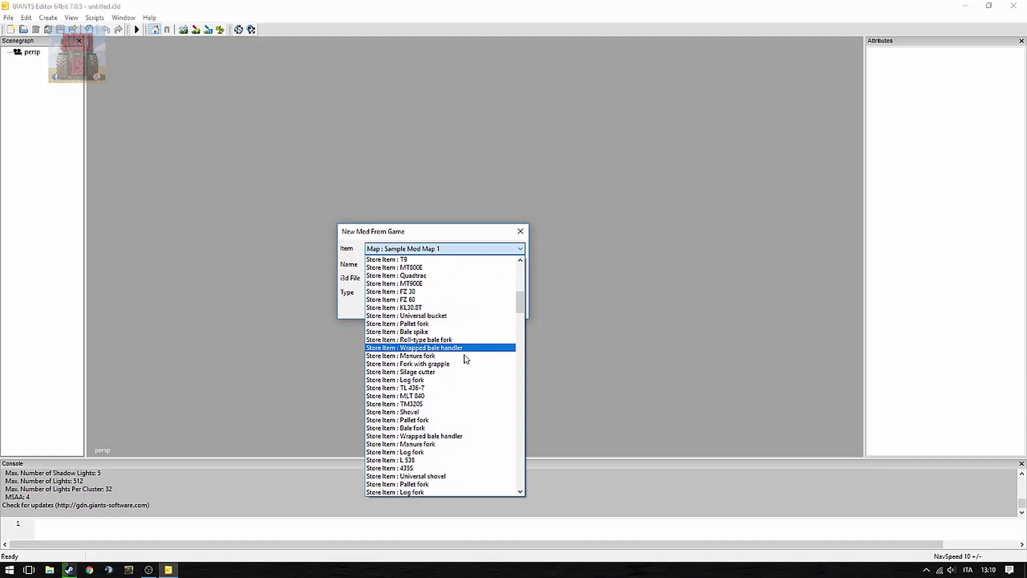
scroll(476, 368, down, 7)
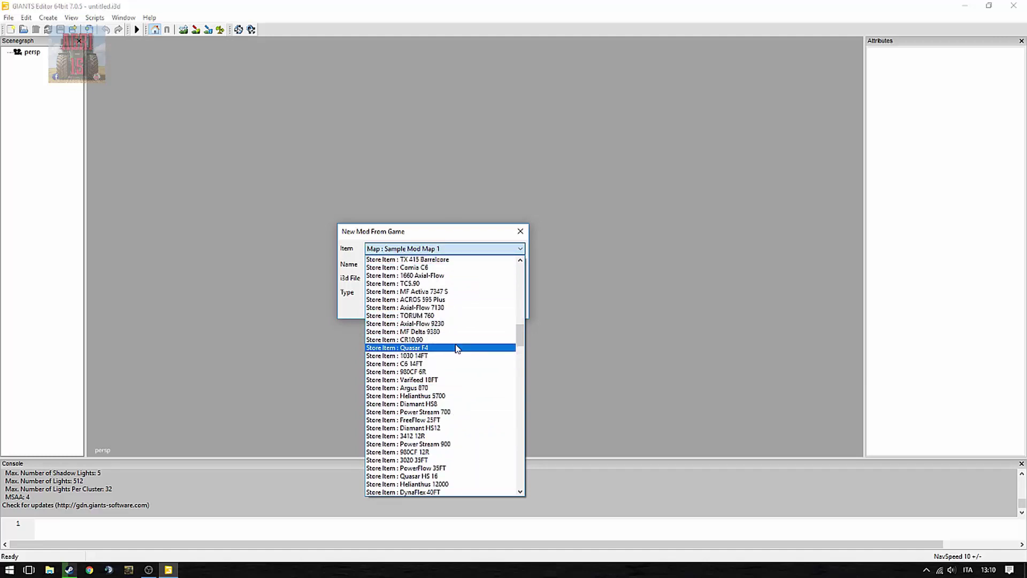
scroll(467, 359, down, 3)
scroll(468, 359, down, 12)
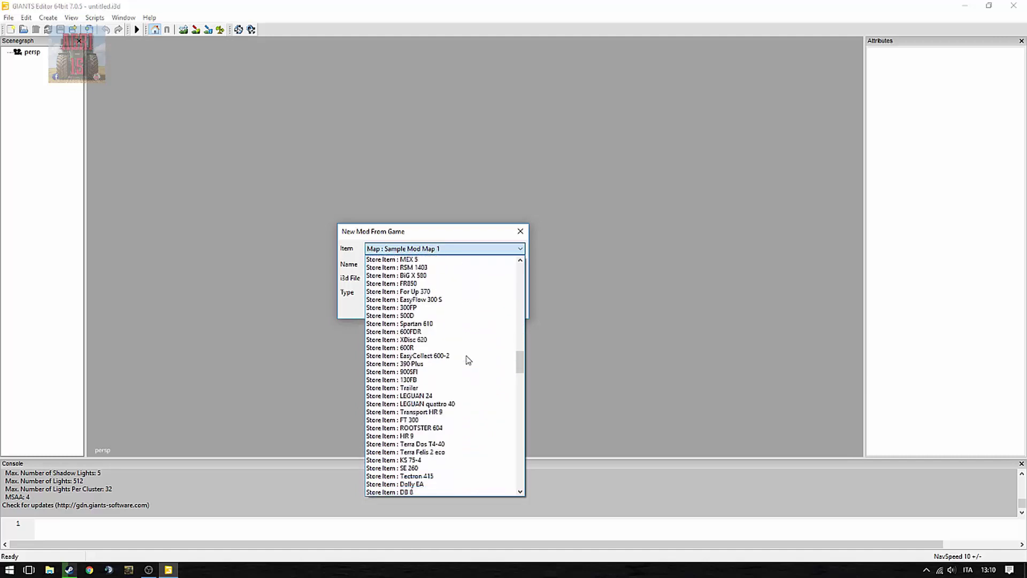
scroll(467, 359, down, 1)
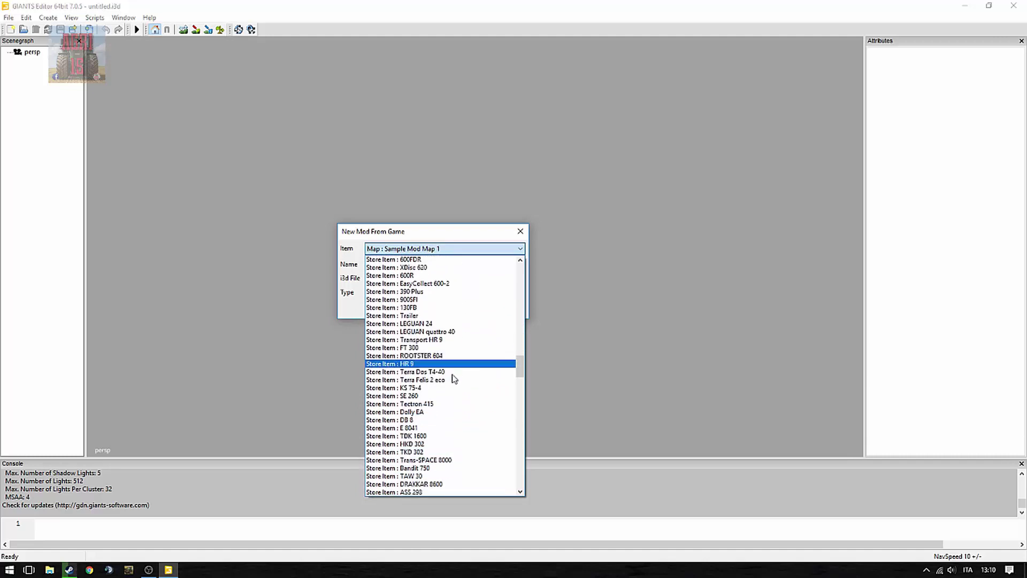
click(420, 460)
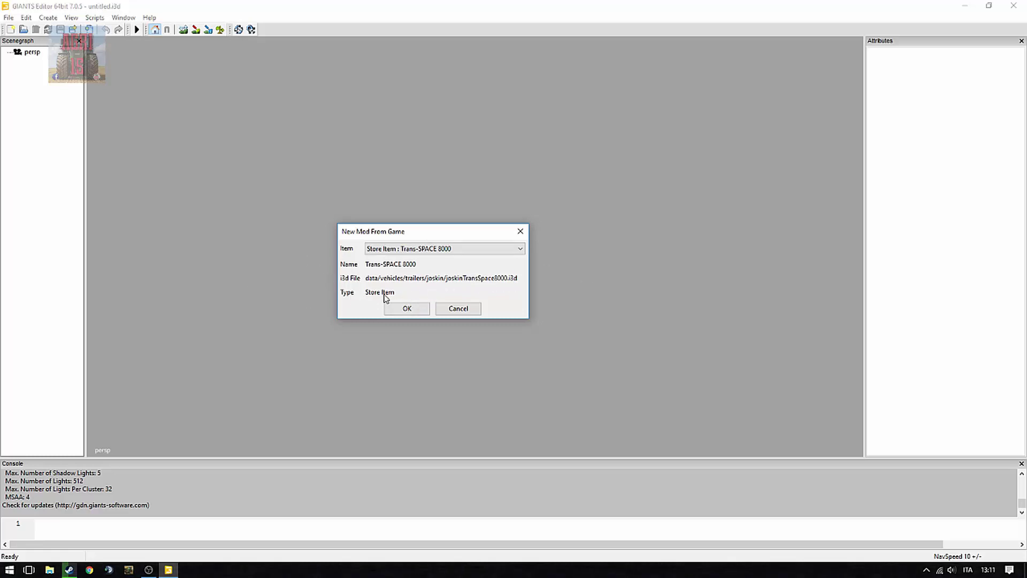
click(406, 308)
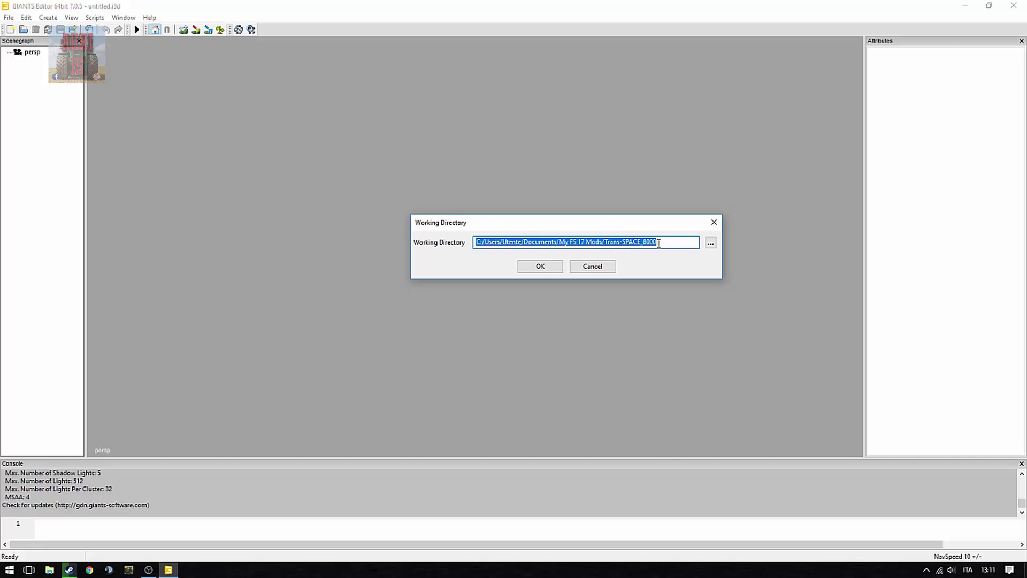
Step: Change the final folder name in the working directory path to Trans_SPACE_8000
drag(659, 243, 605, 242)
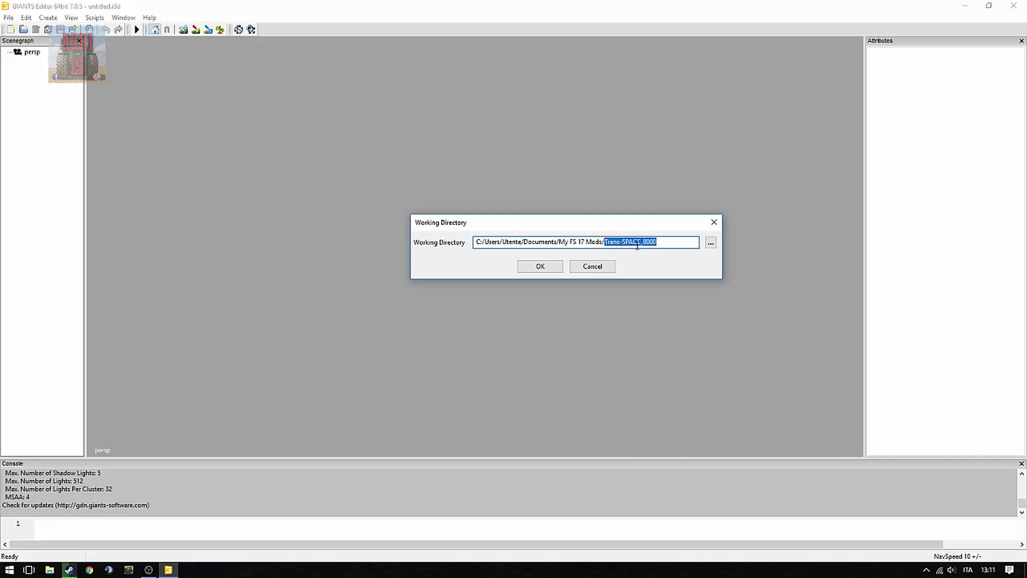
click(621, 242)
text(_)
key(BackSpace)
drag(474, 245, 604, 235)
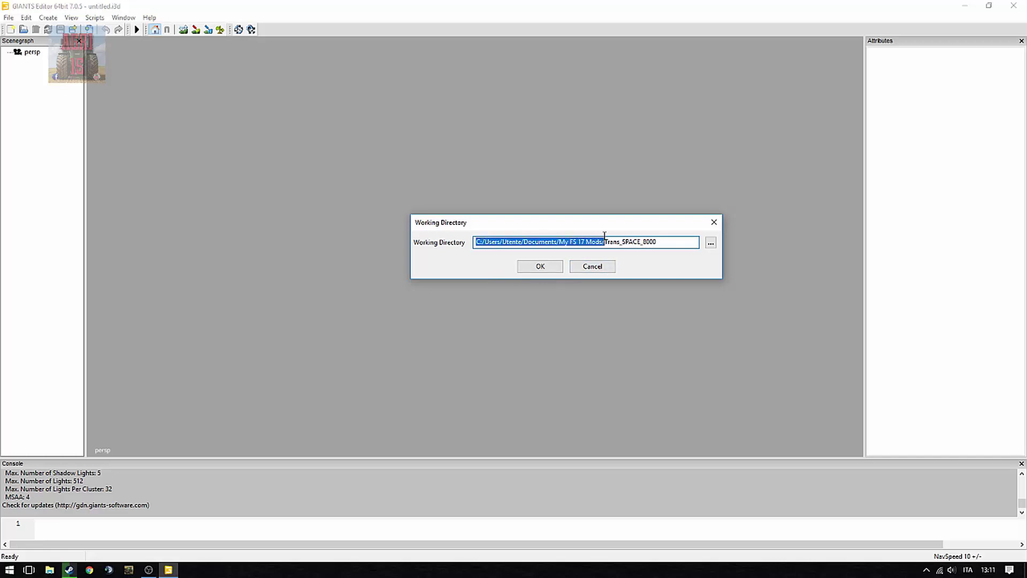
click(579, 243)
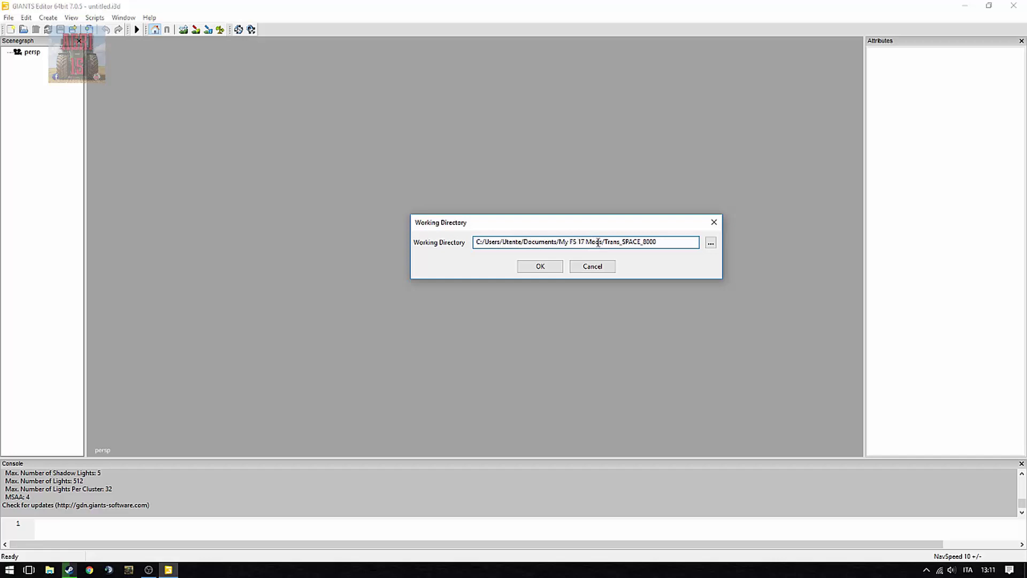
Step: Set the working directory to the Desktop folder
click(710, 244)
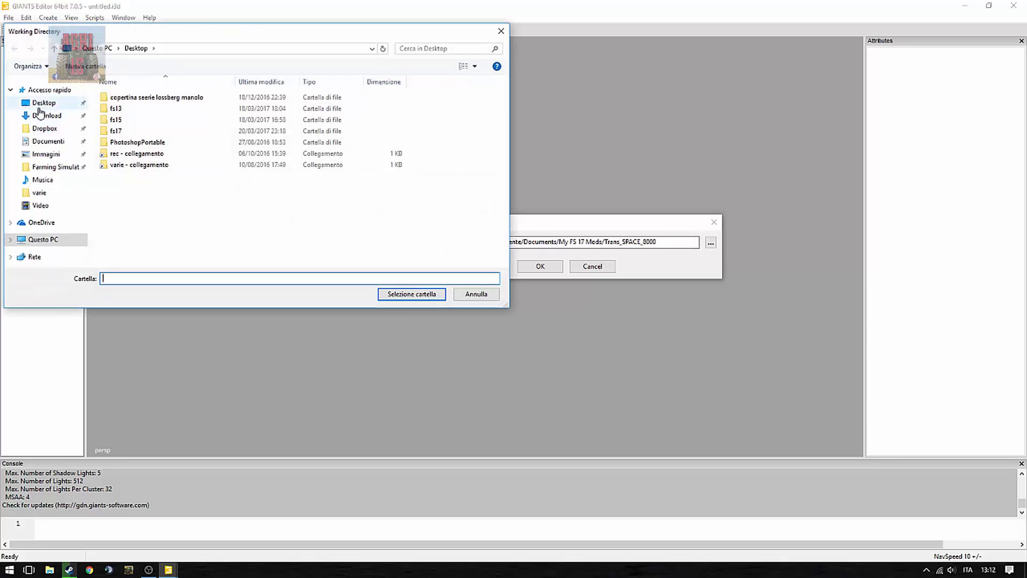
click(57, 103)
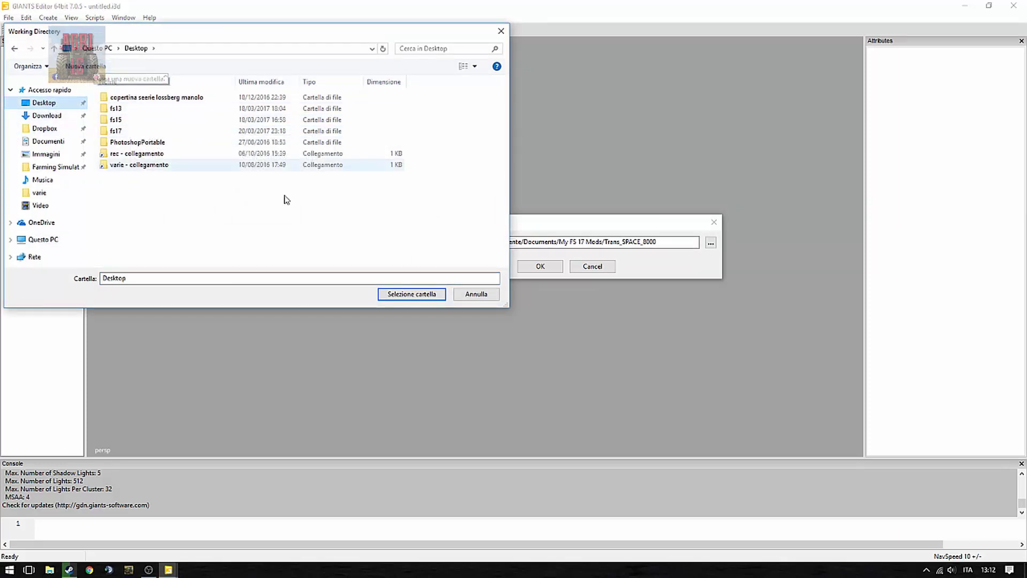
click(414, 296)
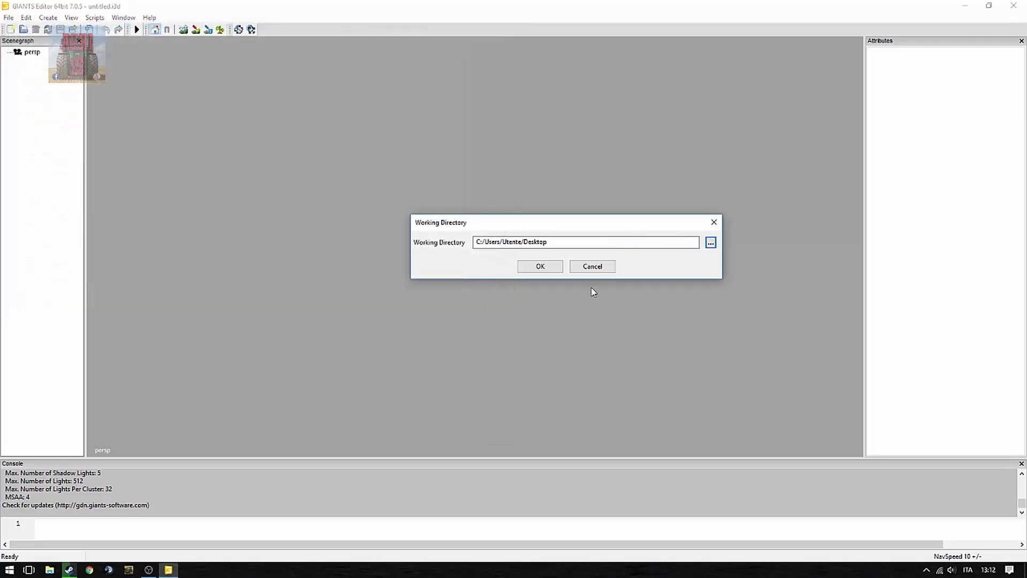
Step: Create a folder named Nuova cartella on the Desktop and generate the mod with it as the working directory
click(711, 242)
click(102, 74)
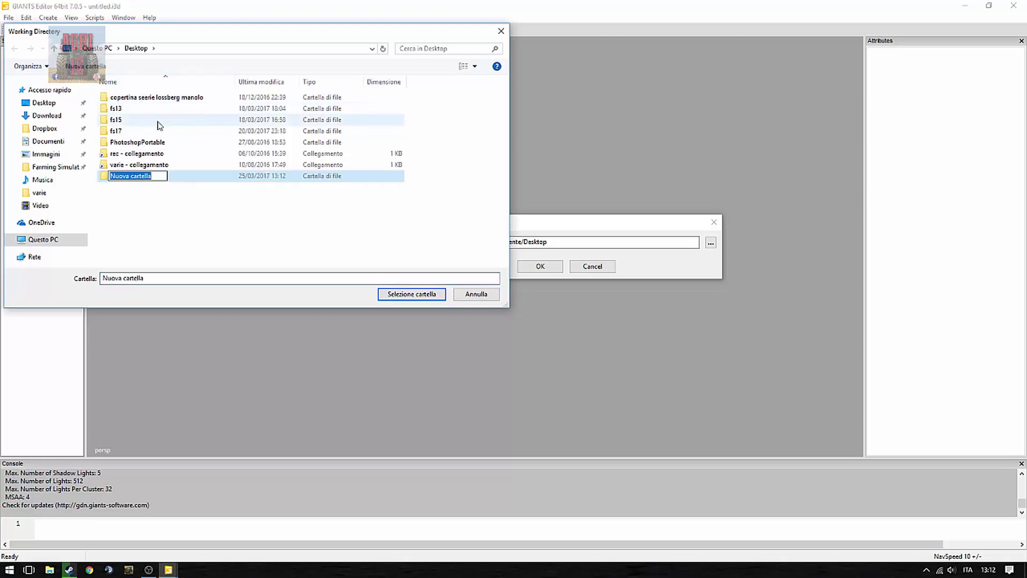
click(289, 252)
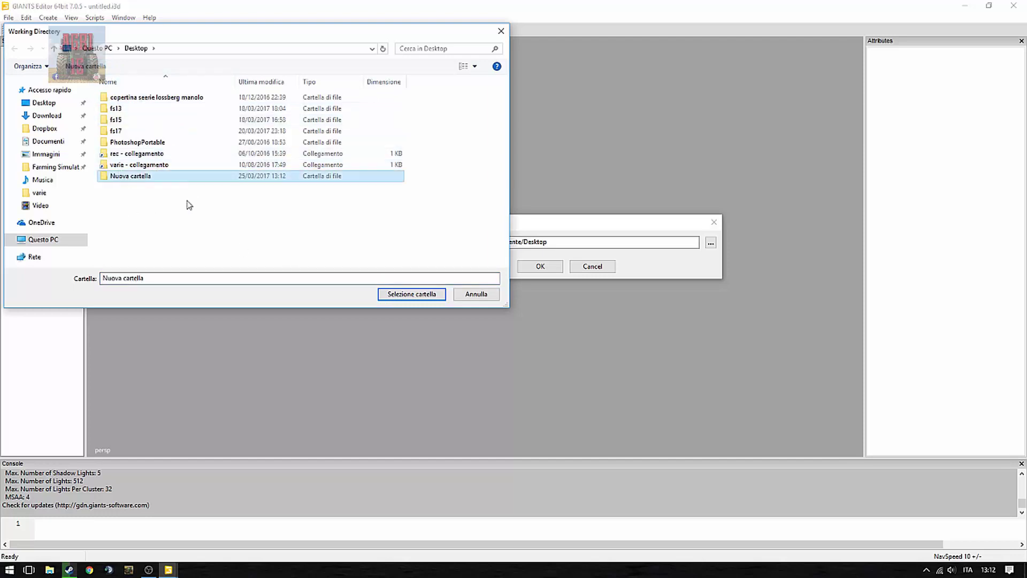
click(416, 294)
click(551, 266)
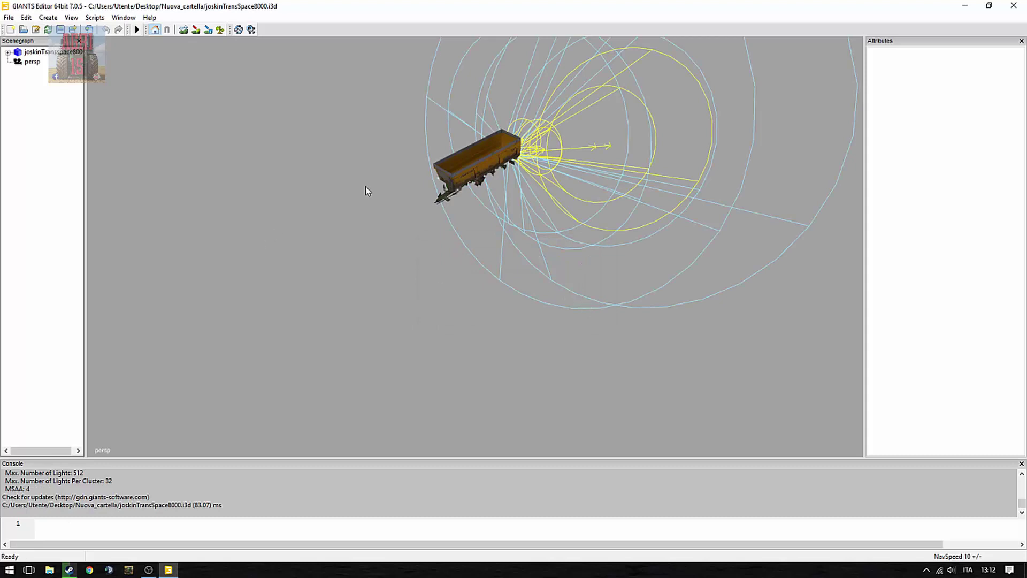
Step: Look over the loaded trailer model and close GIANTS Editor
scroll(451, 300, up, 3)
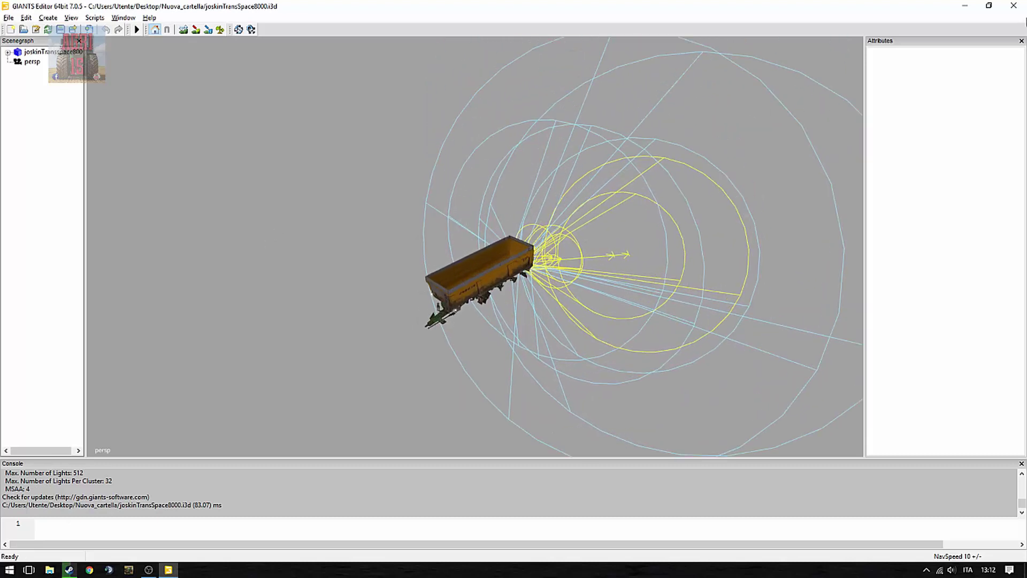
click(1013, 6)
click(558, 284)
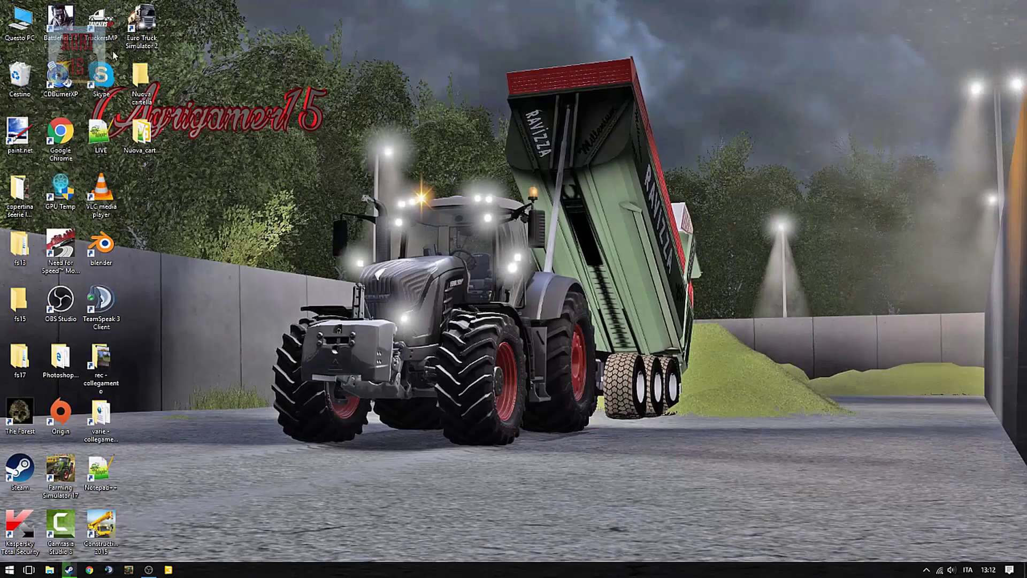
Step: Remove the empty Nuova cartella folder from the desktop and move the Nuova_cartella mod folder to an open area to check its files
click(136, 84)
drag(136, 80, 629, 197)
double_click(629, 193)
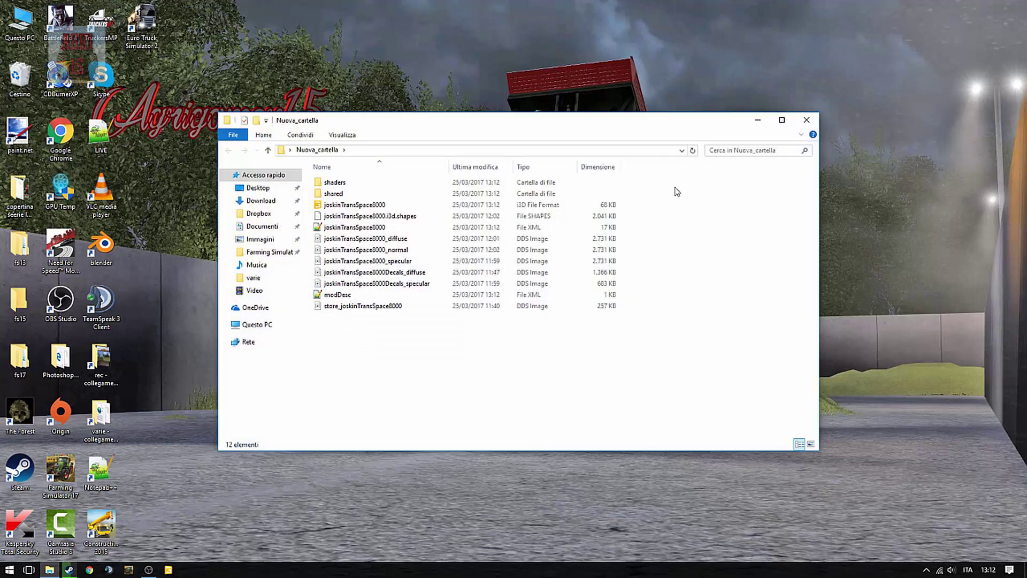
click(807, 119)
Step: Rename the Nuova_cartella mod folder on the desktop to Joskin_Transspace_8000_Tutorial
right_click(647, 190)
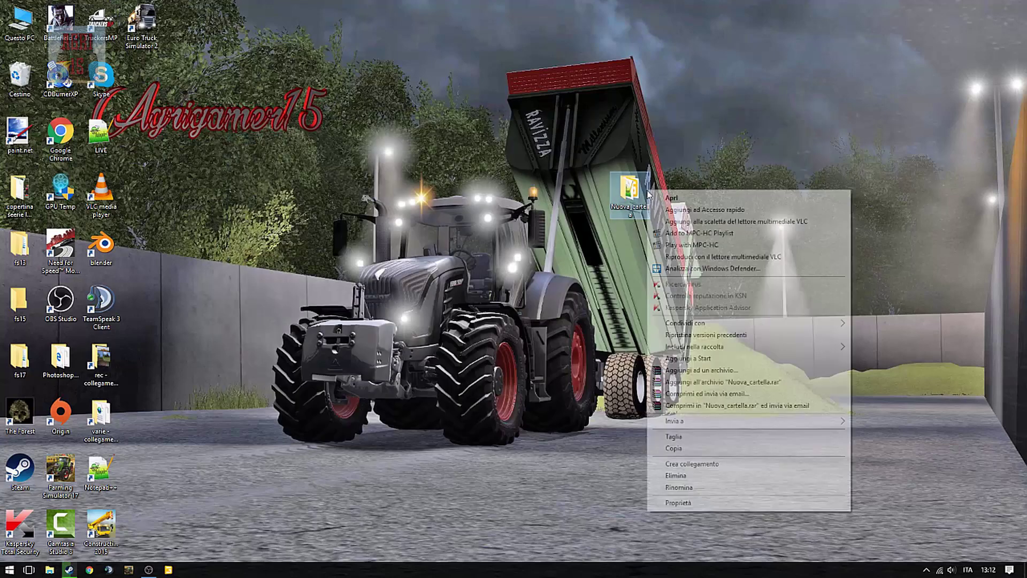
click(680, 488)
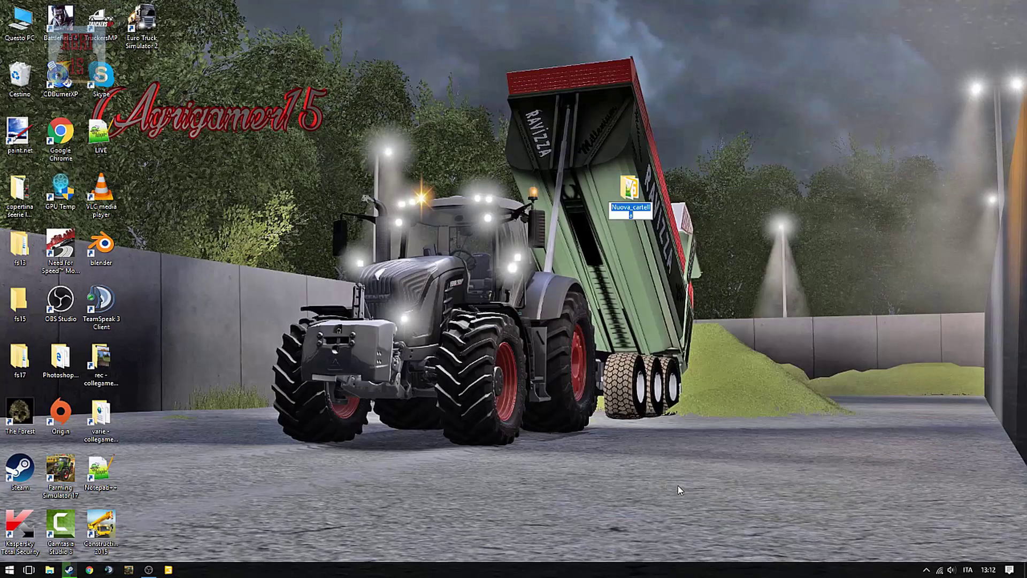
text(Josk)
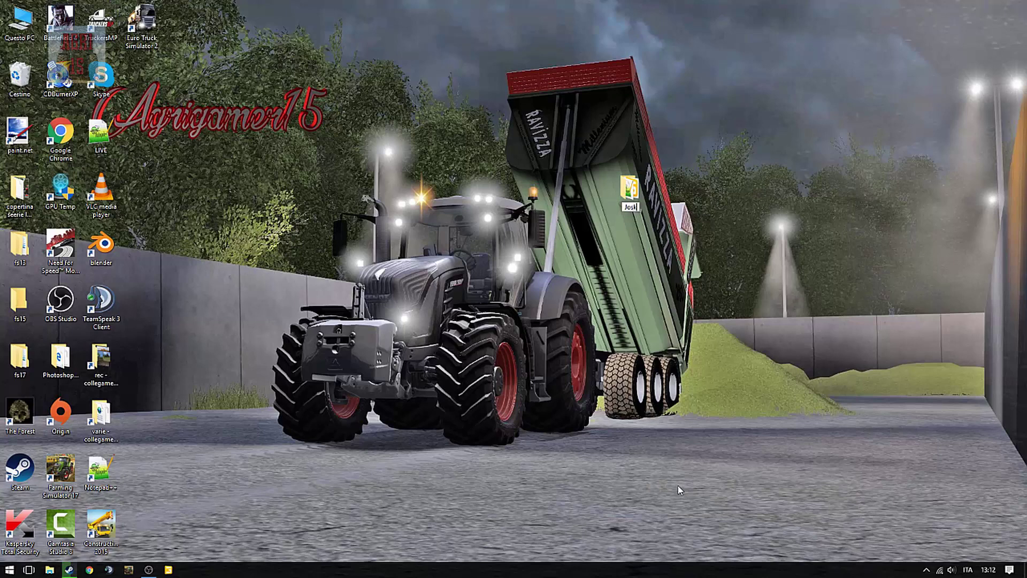
text(in_Transspace)
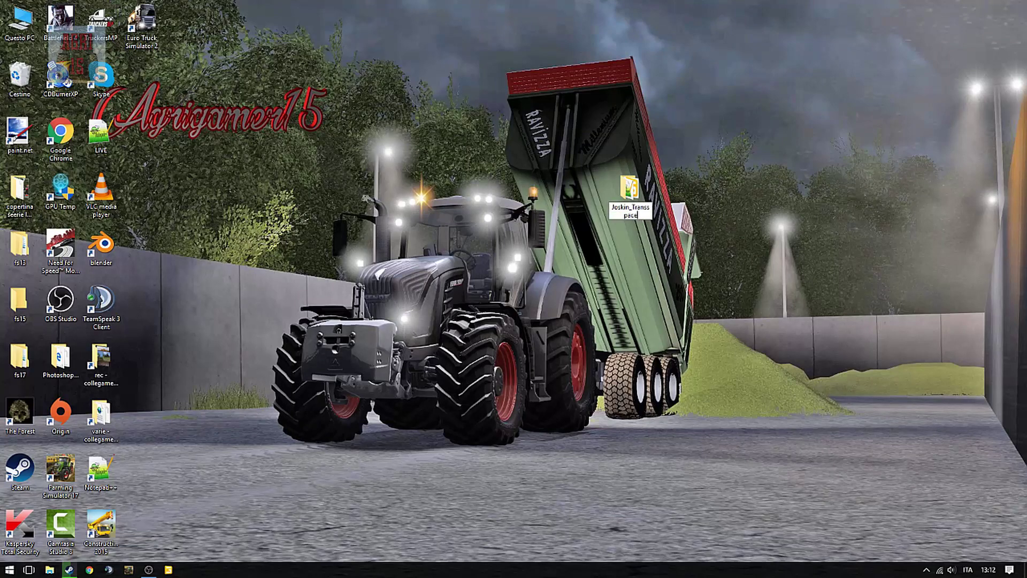
text(_8000_Tutoria)
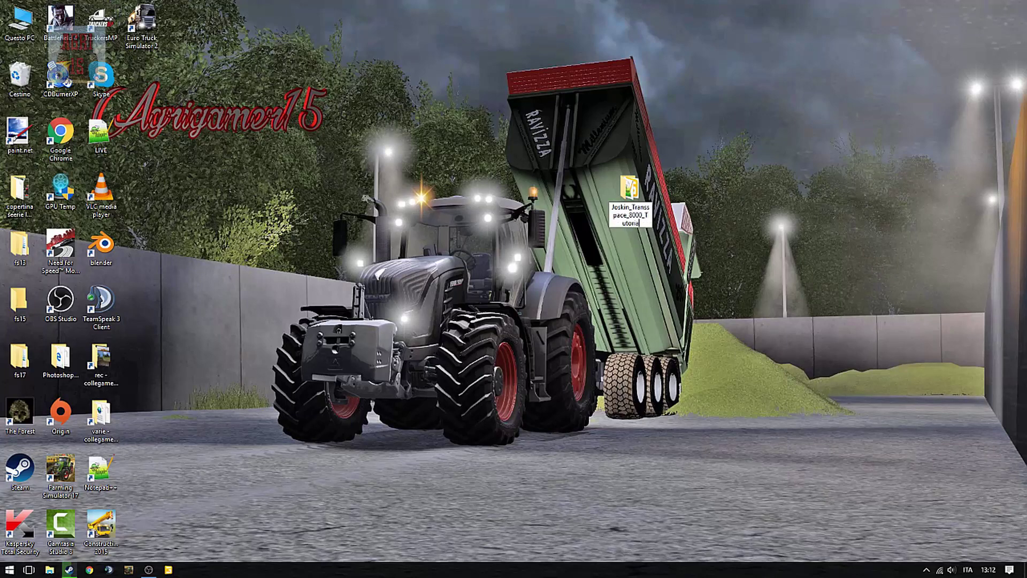
key(Return)
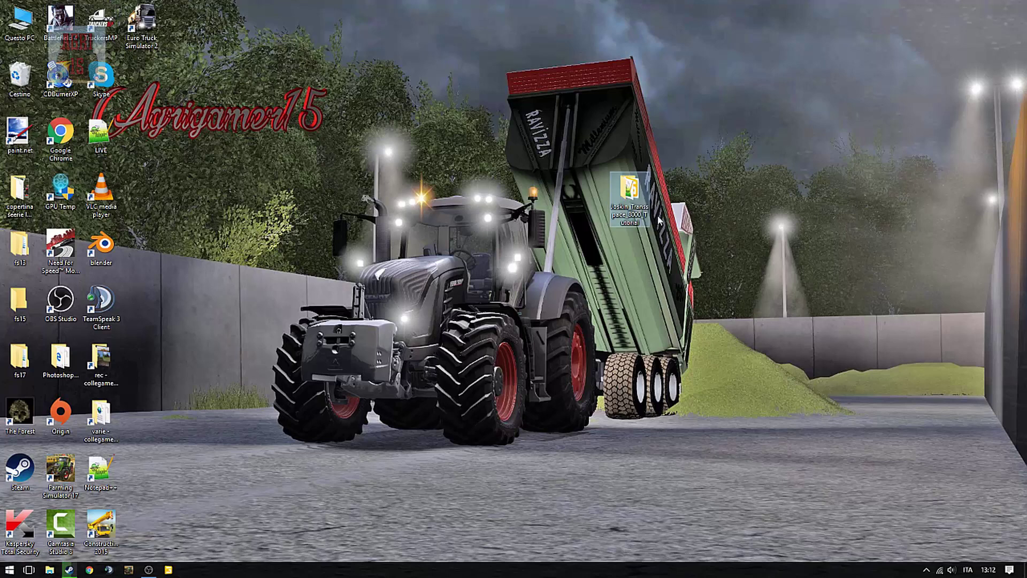
key(F2)
click(613, 188)
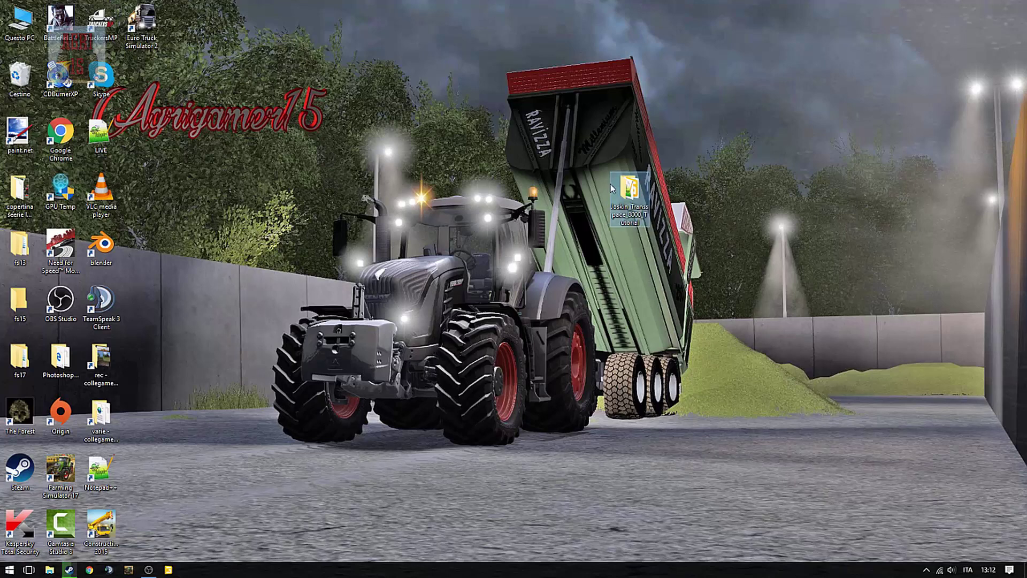
Step: Open modDesc.xml from the renamed mod folder in a maximized Notepad++ window and examine its descVersion line
double_click(624, 189)
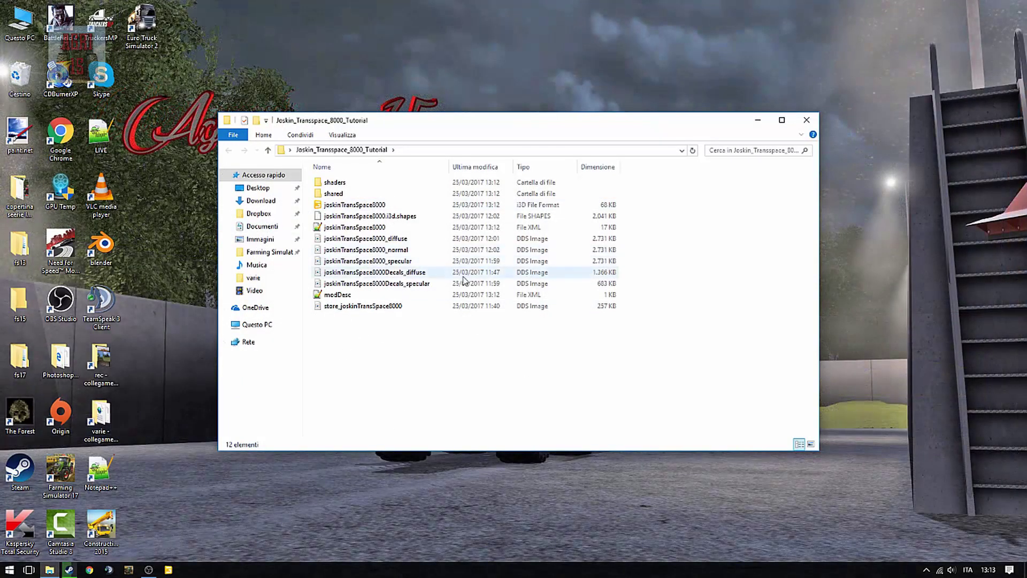
double_click(348, 295)
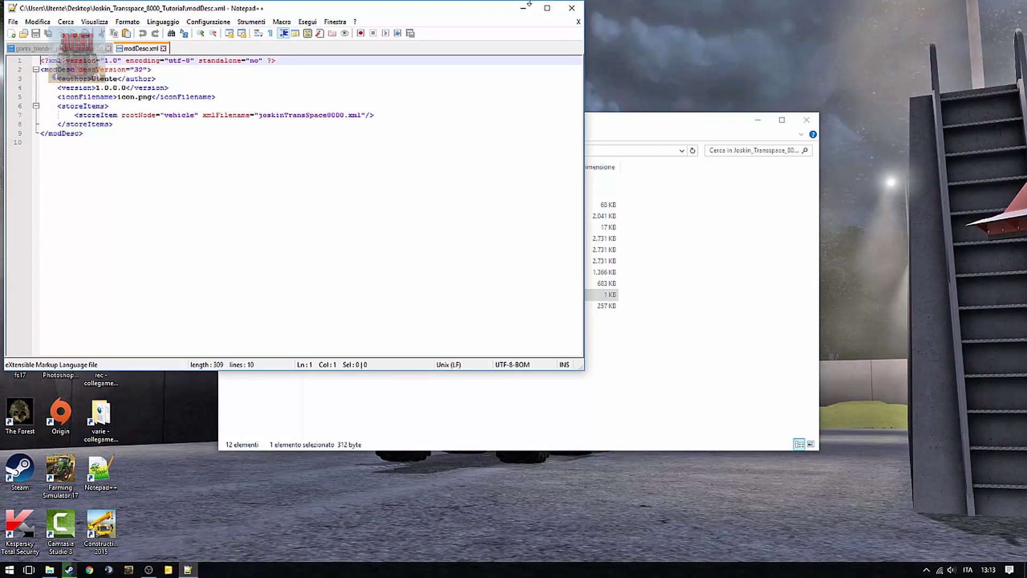
click(523, 8)
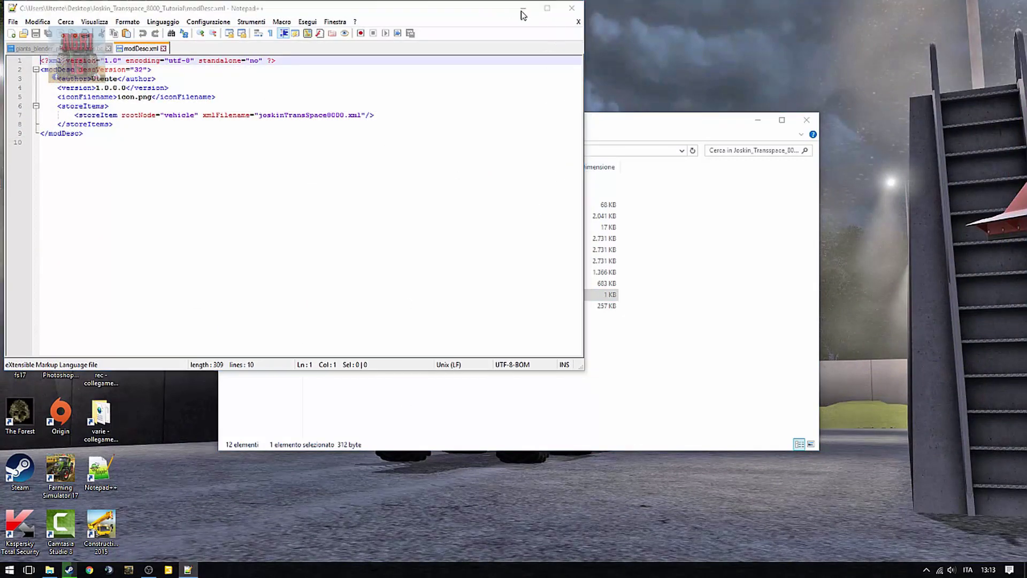
click(188, 570)
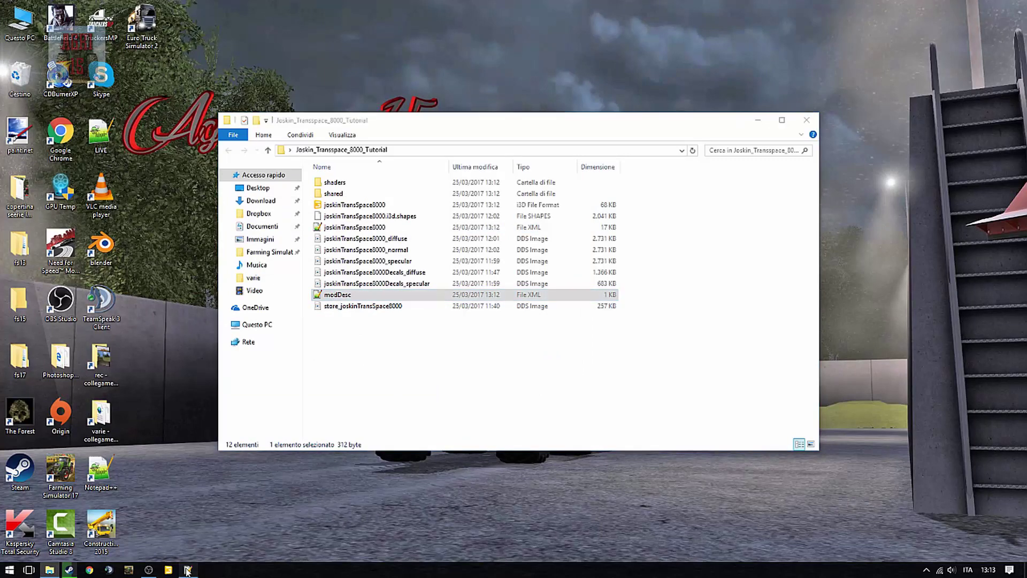
double_click(553, 15)
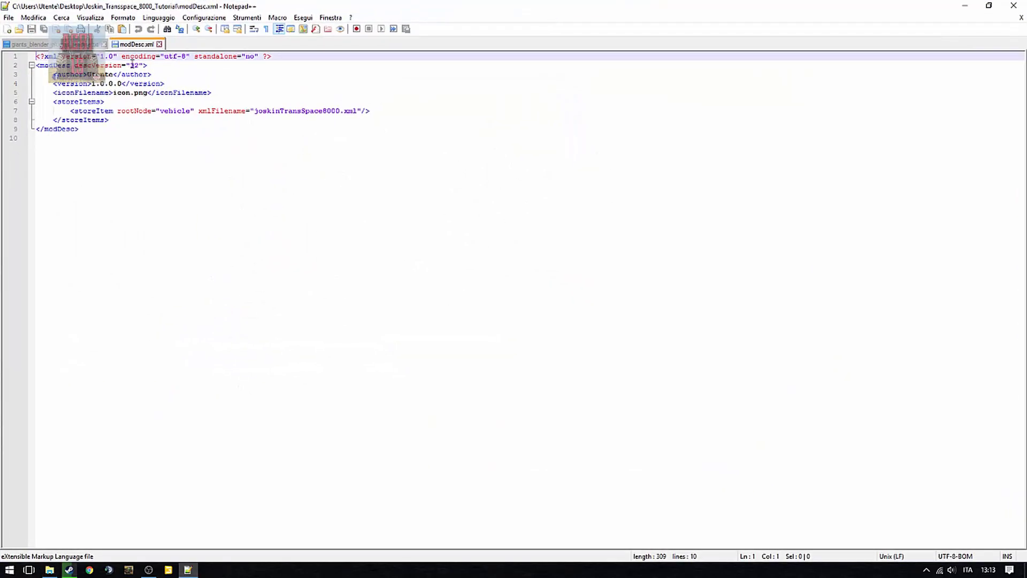
drag(159, 65, 2, 63)
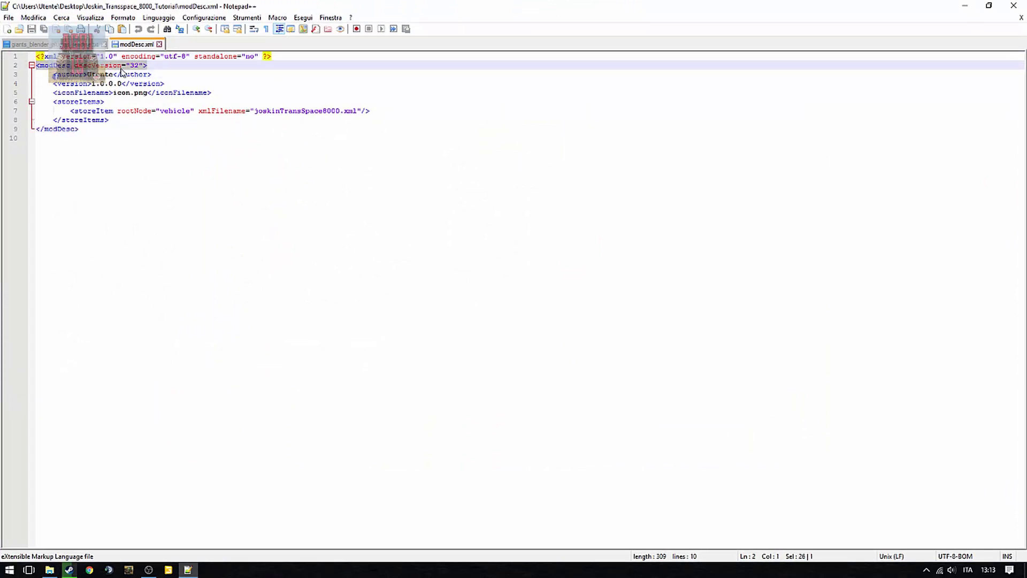
click(146, 66)
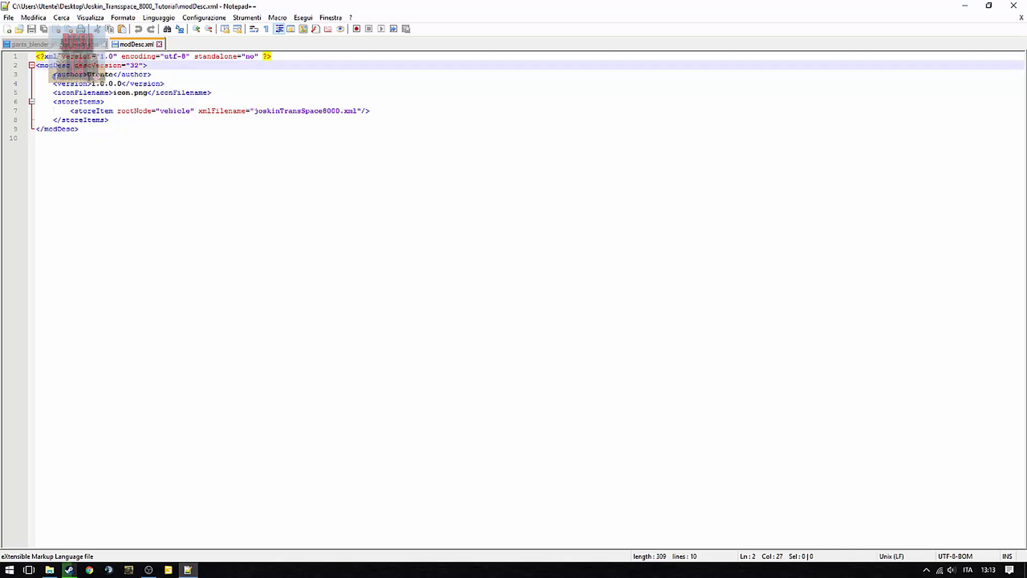
Step: Replace the author entry in modDesc.xml with the mod creator's nickname
drag(86, 74, 106, 75)
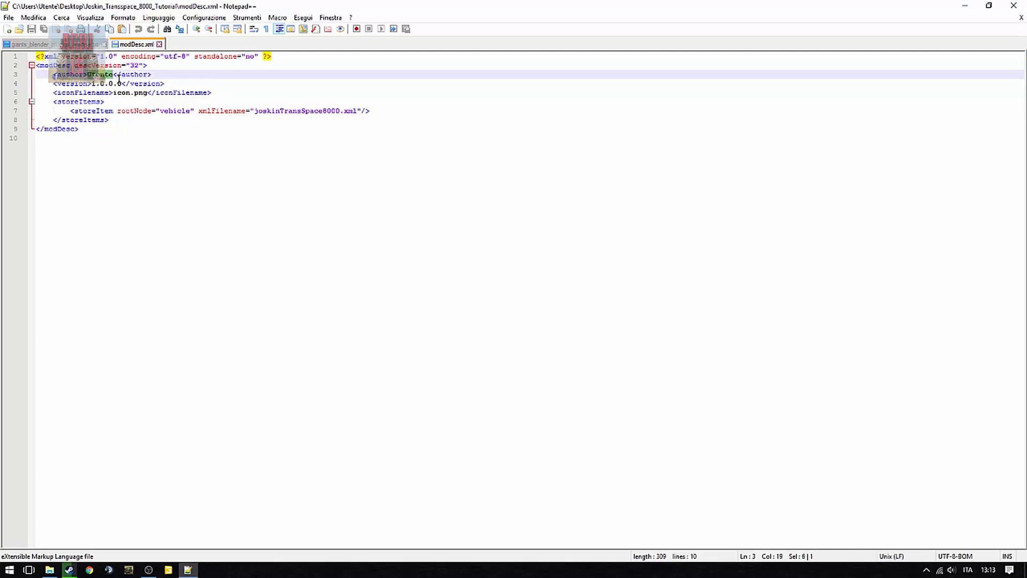
text(agrigamert15)
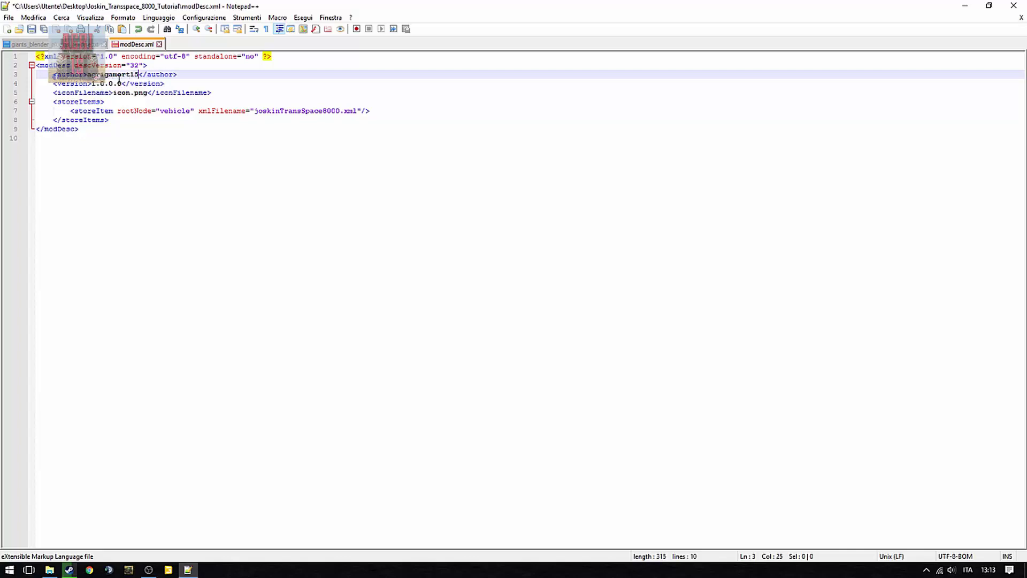
key(BackSpace)
key(BackSpace)
key(BackSpace)
text(15)
Step: Check the iconFilename entry in modDesc.xml against the files in the mod folder
click(965, 5)
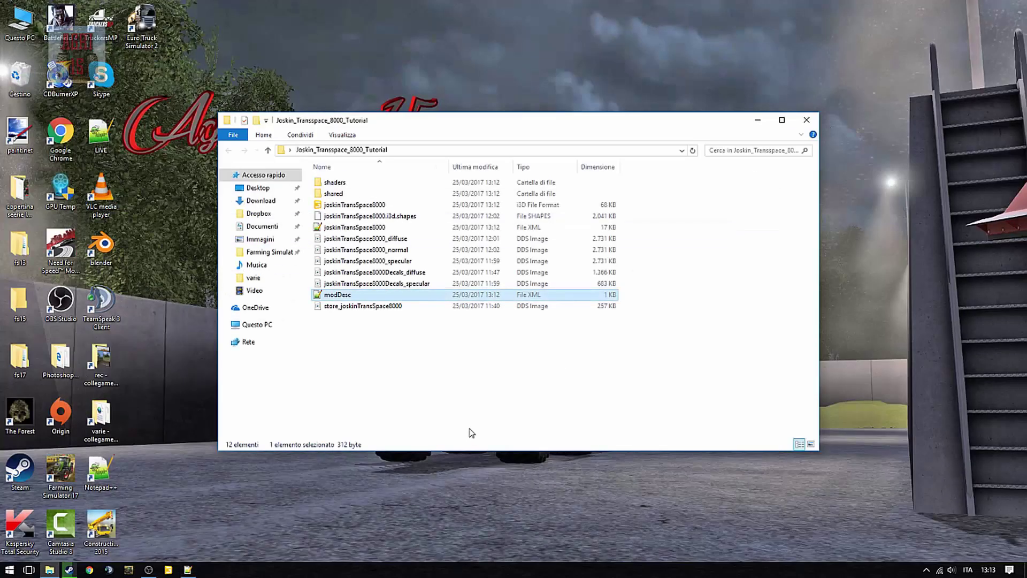
click(189, 570)
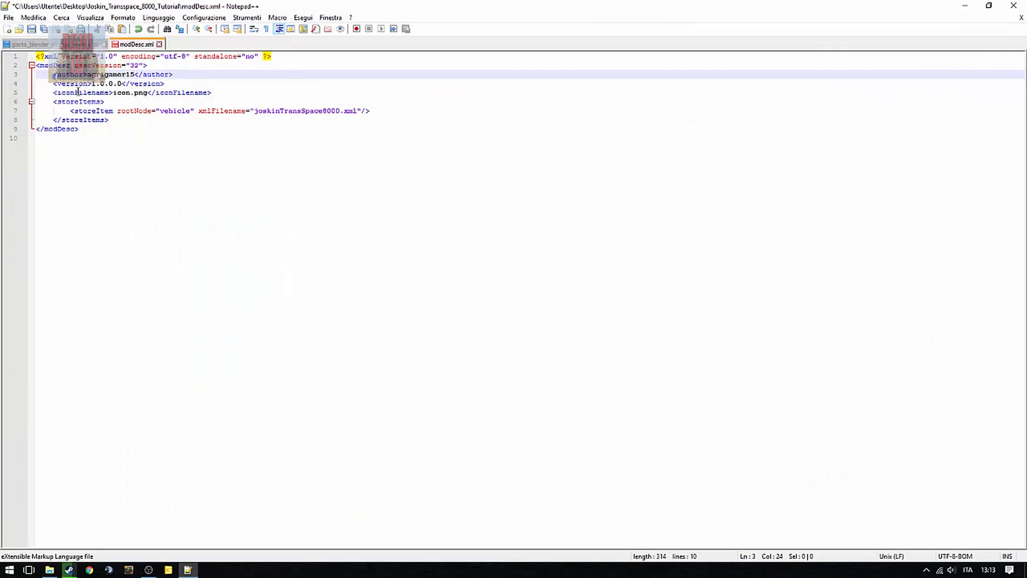
drag(112, 94, 145, 95)
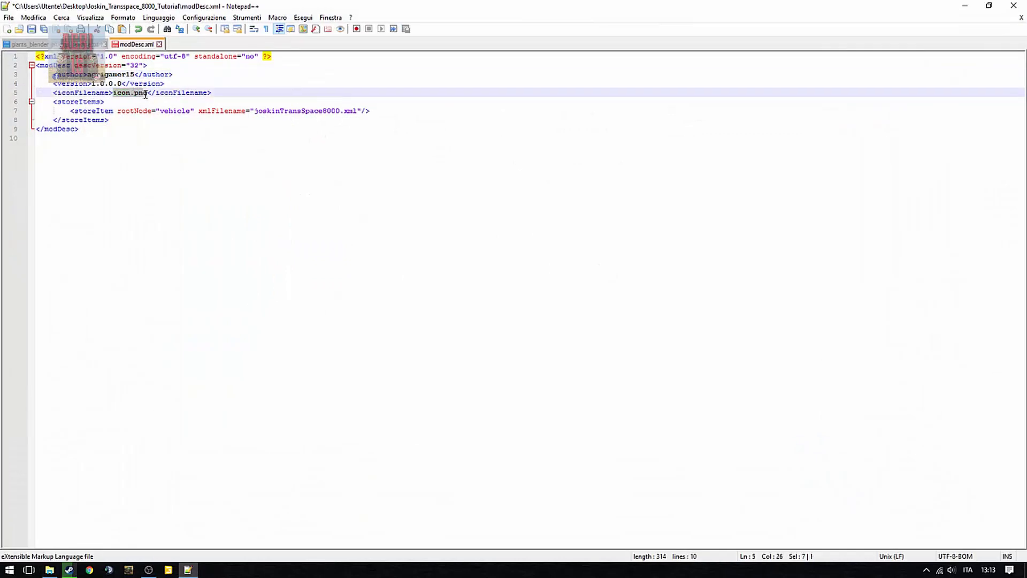
click(383, 301)
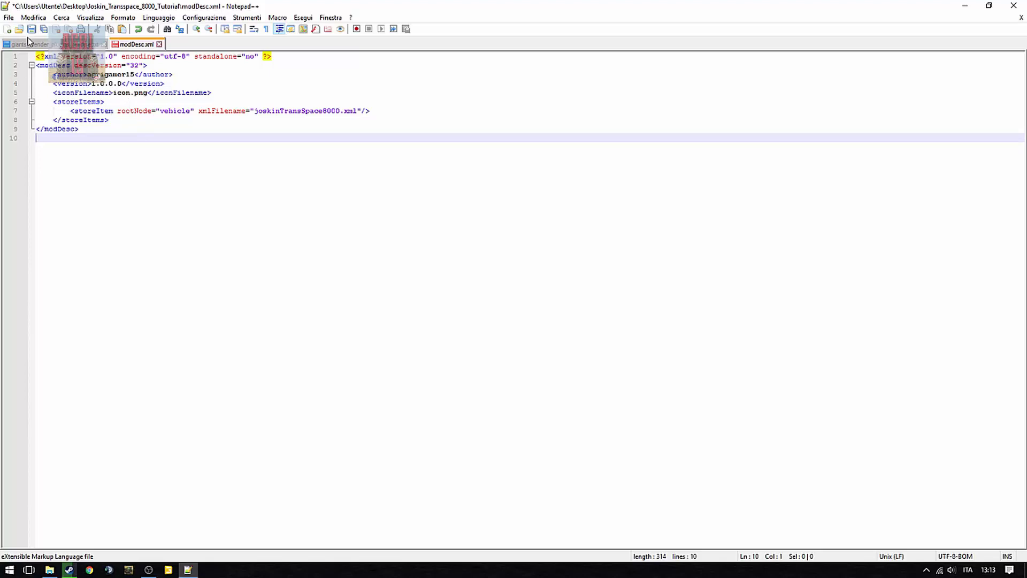
click(965, 6)
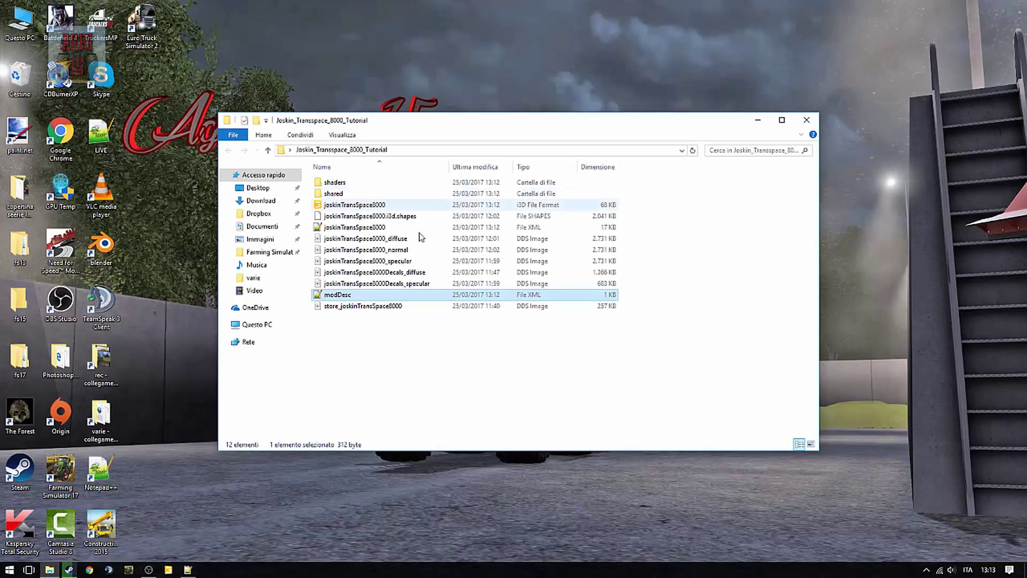
Step: Open the store_joskinTransSpace8000 DDS image and choose to look for another app on this PC to open it
click(358, 309)
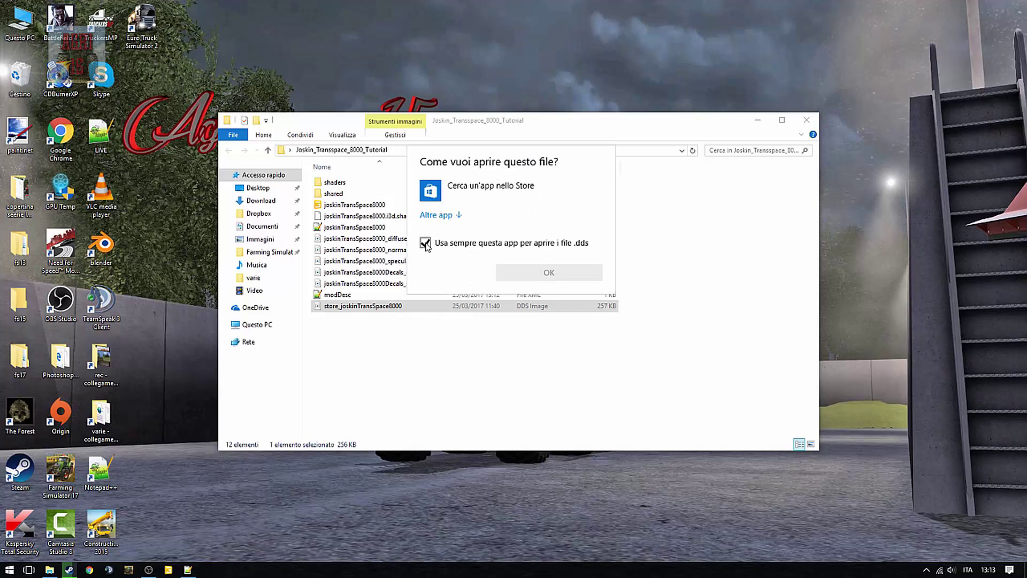
click(436, 215)
scroll(478, 277, down, 3)
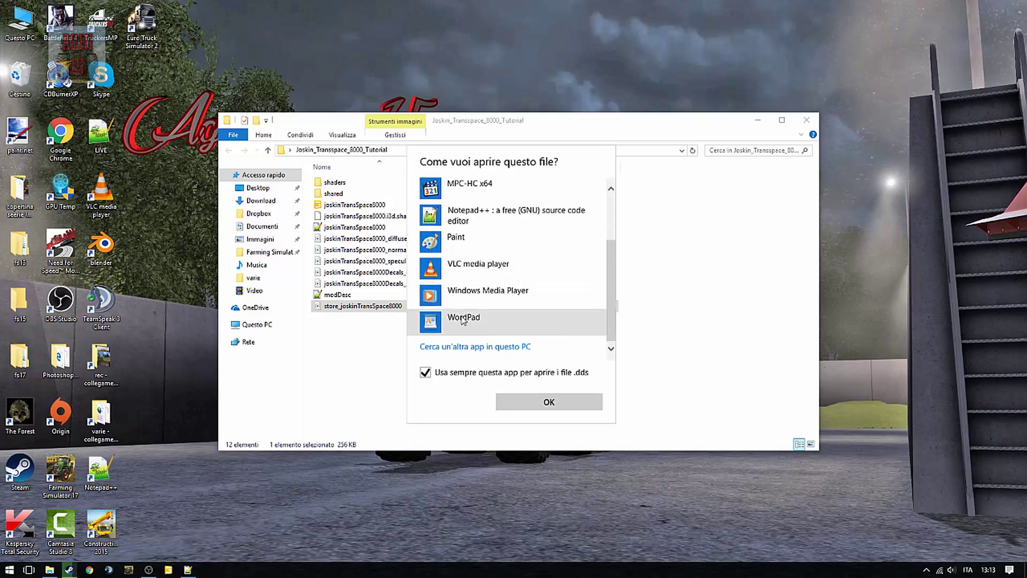
scroll(475, 267, up, 3)
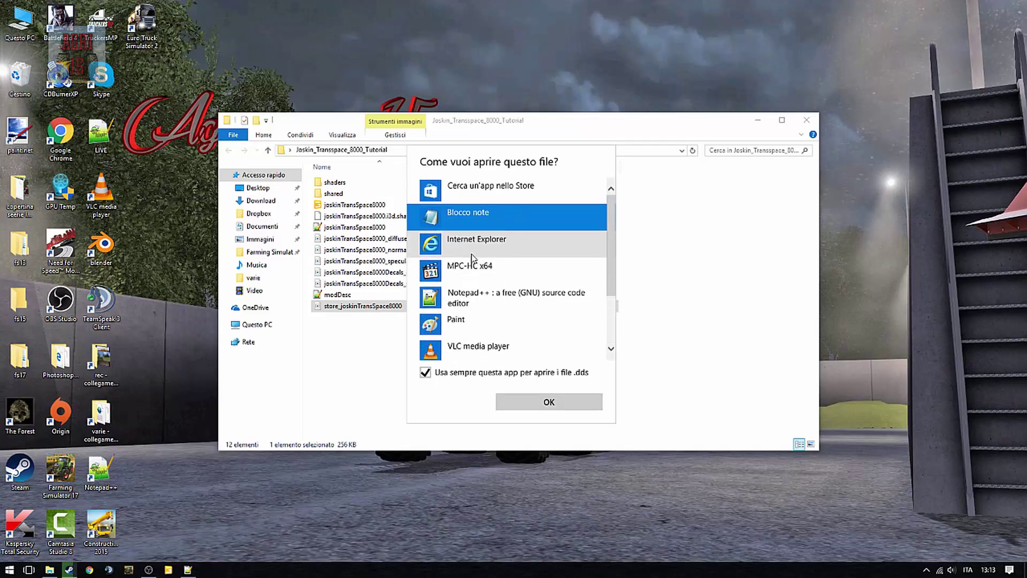
scroll(495, 259, down, 3)
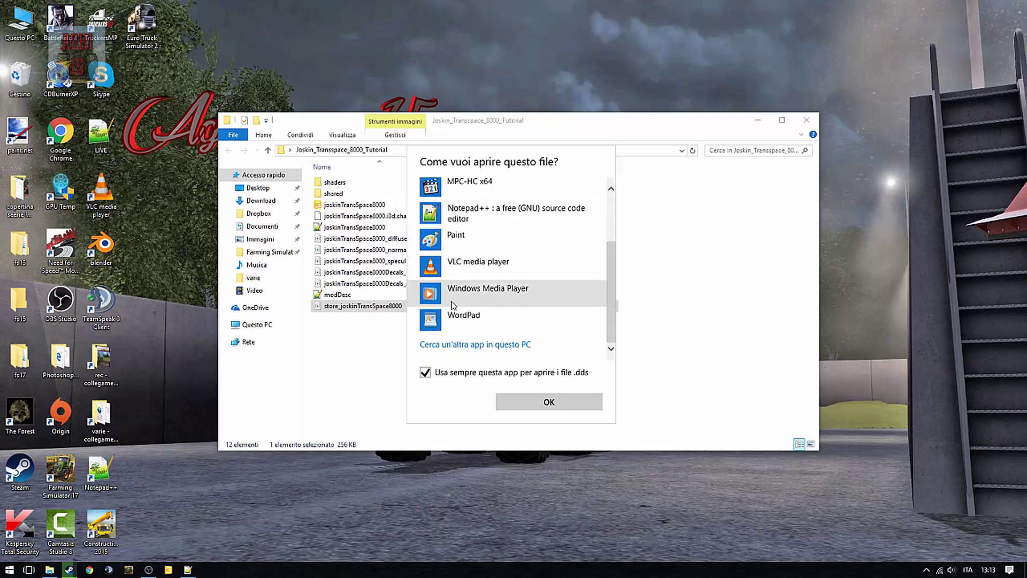
click(447, 346)
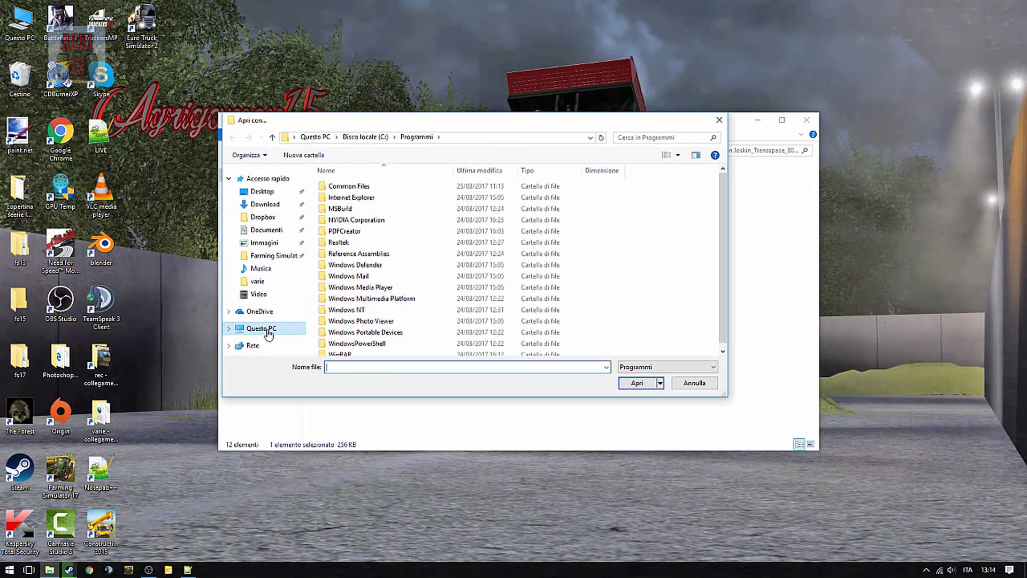
Step: Look through the programmi and Program Files (x86) folders on the Dati (E:) drive for an app to open DDS files
click(268, 335)
double_click(611, 269)
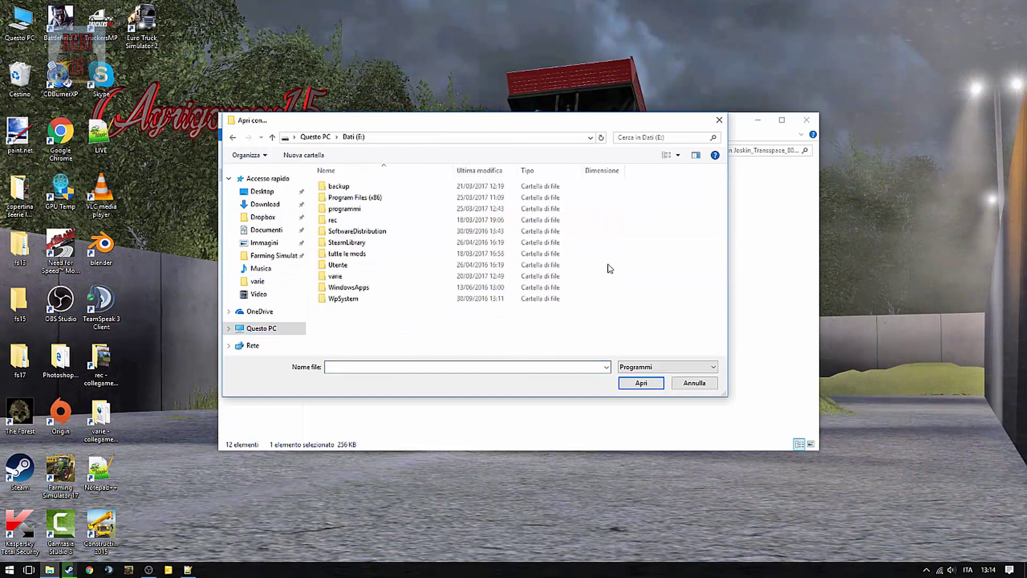
double_click(344, 209)
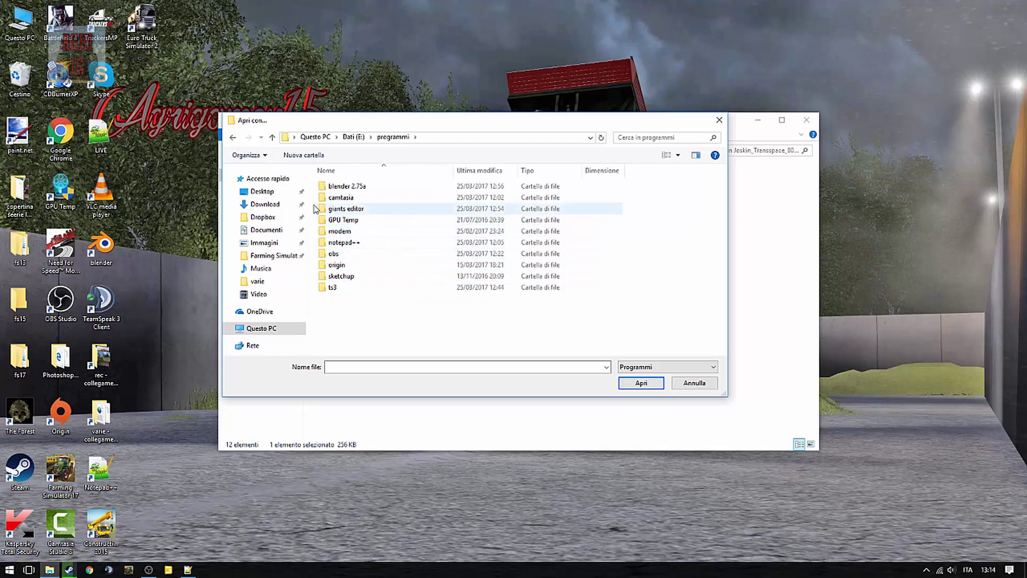
click(234, 138)
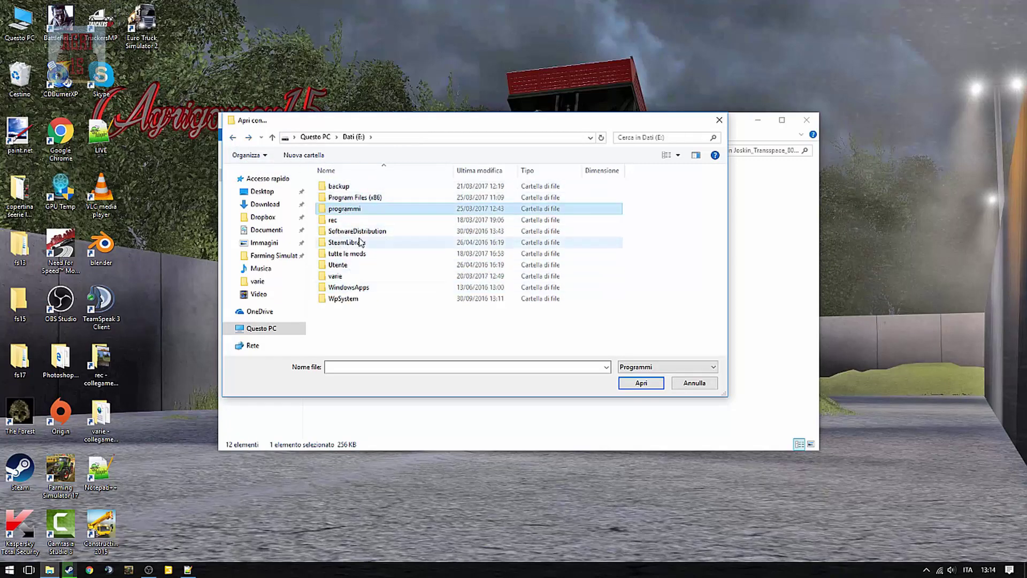
double_click(359, 197)
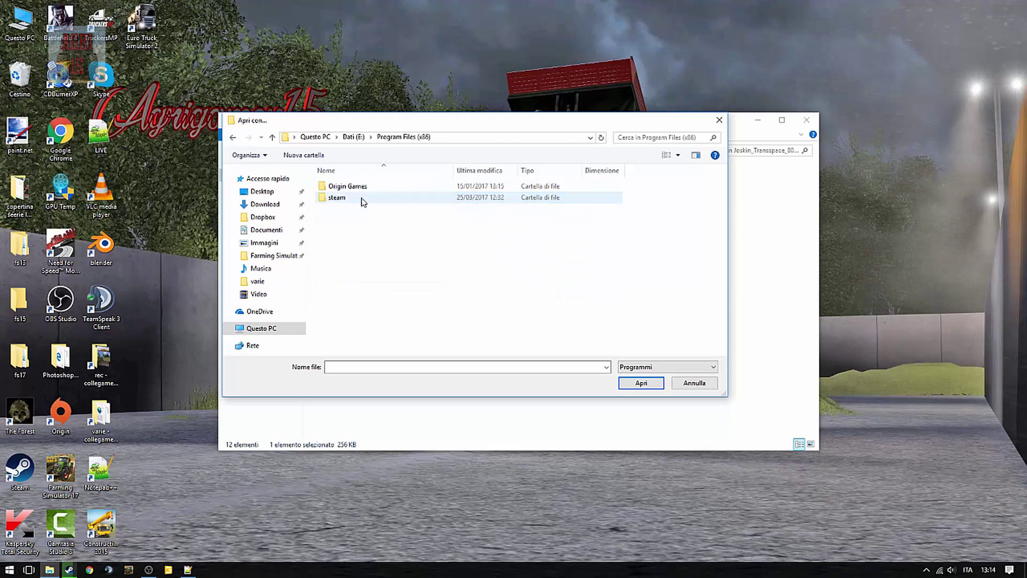
double_click(232, 138)
Step: Look through the Programmi (x86) and Programmi folders on Disco locale (C:) for an app to open DDS files
double_click(364, 268)
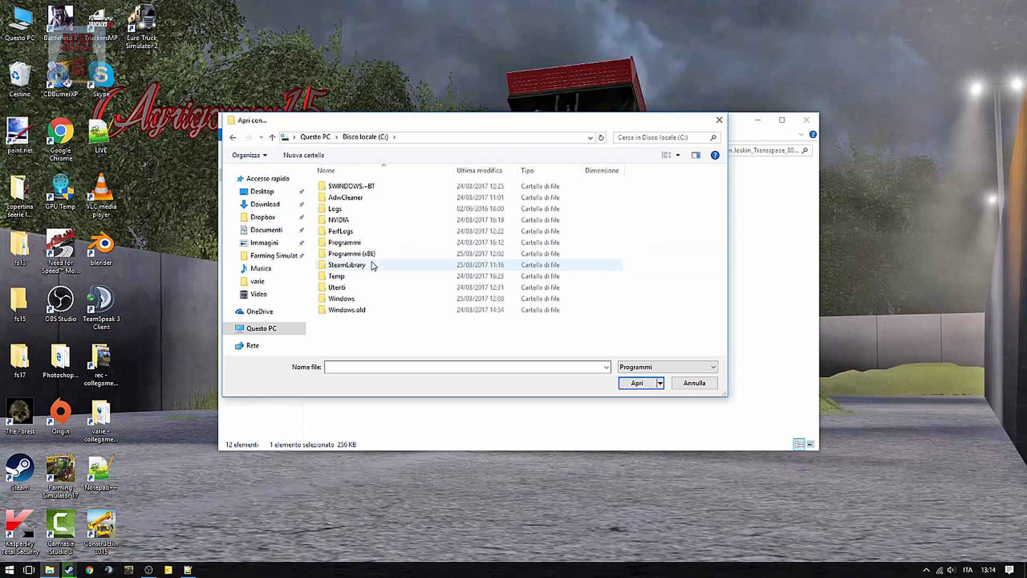
click(353, 255)
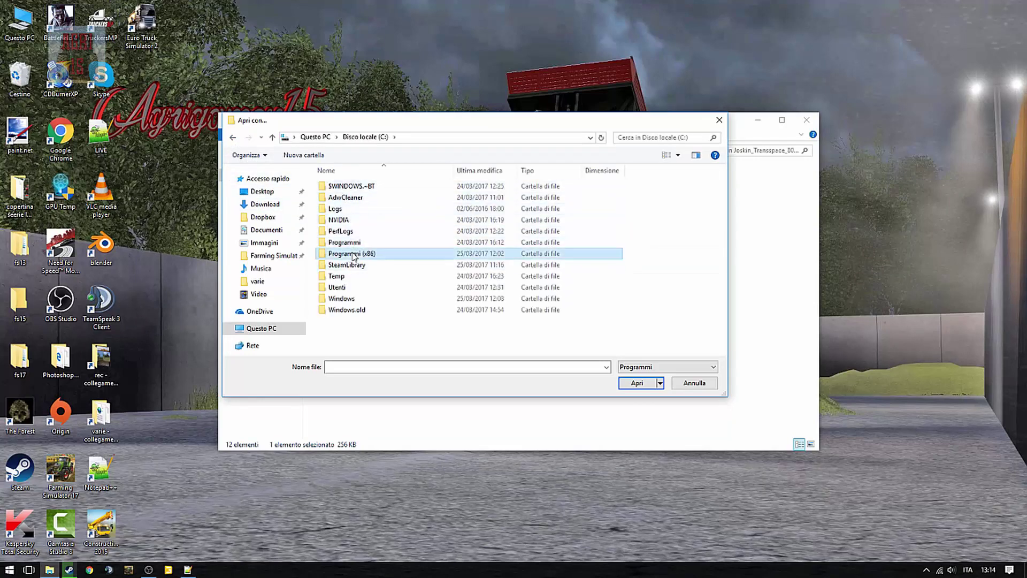
double_click(353, 255)
scroll(384, 258, down, 5)
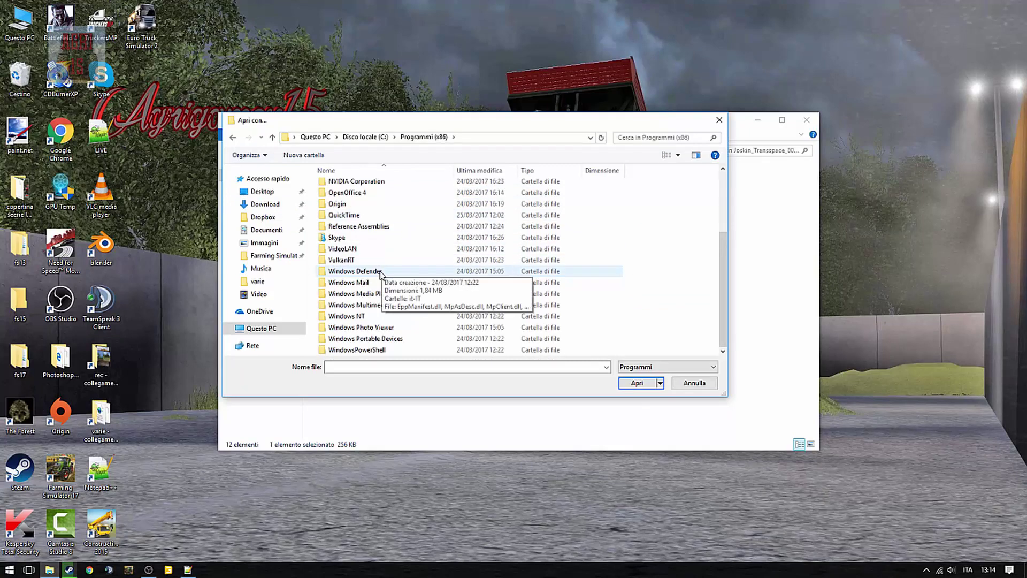
scroll(341, 230, up, 1)
scroll(341, 230, up, 2)
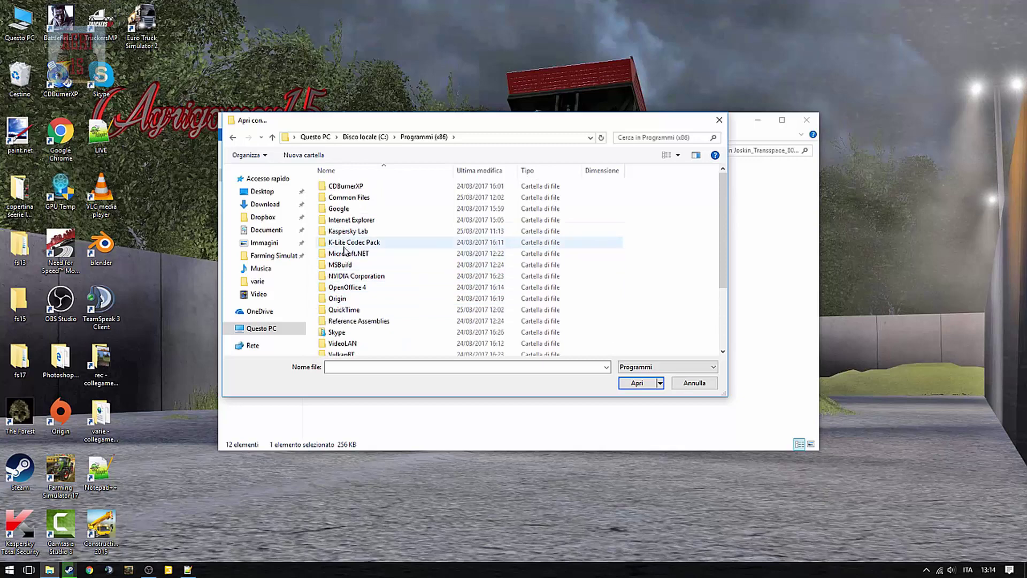
scroll(364, 244, down, 3)
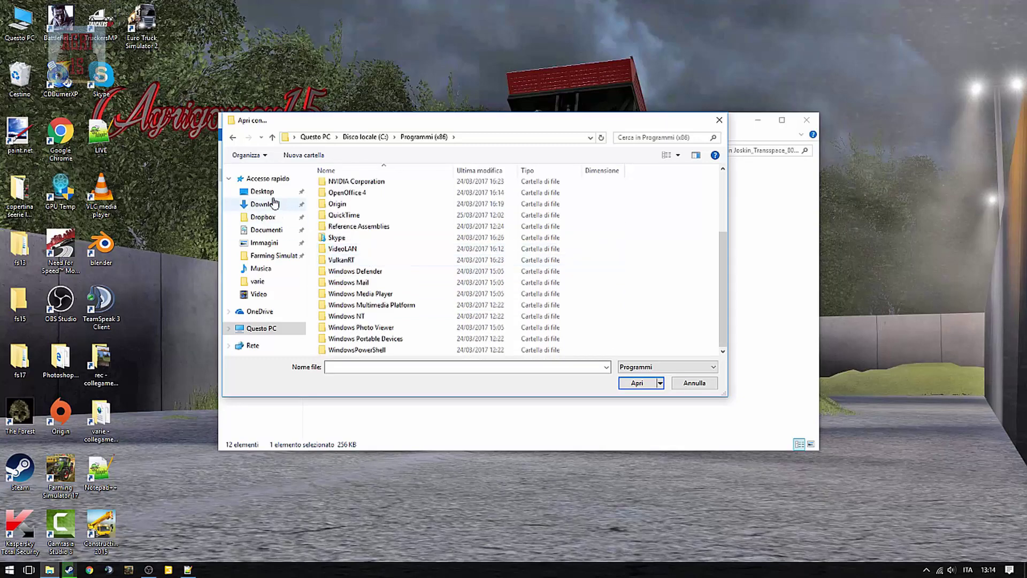
click(233, 137)
double_click(345, 242)
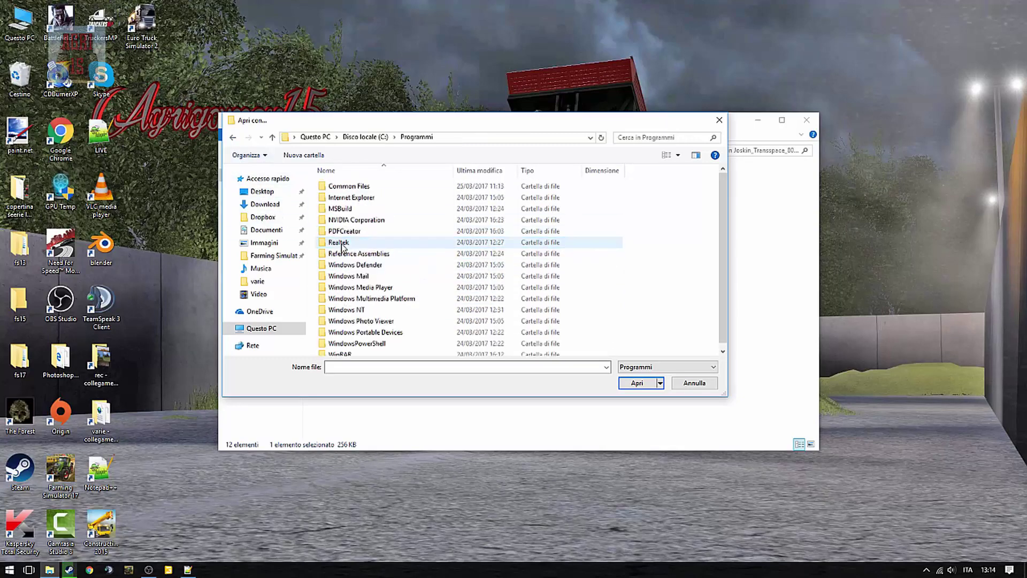
scroll(367, 285, up, 1)
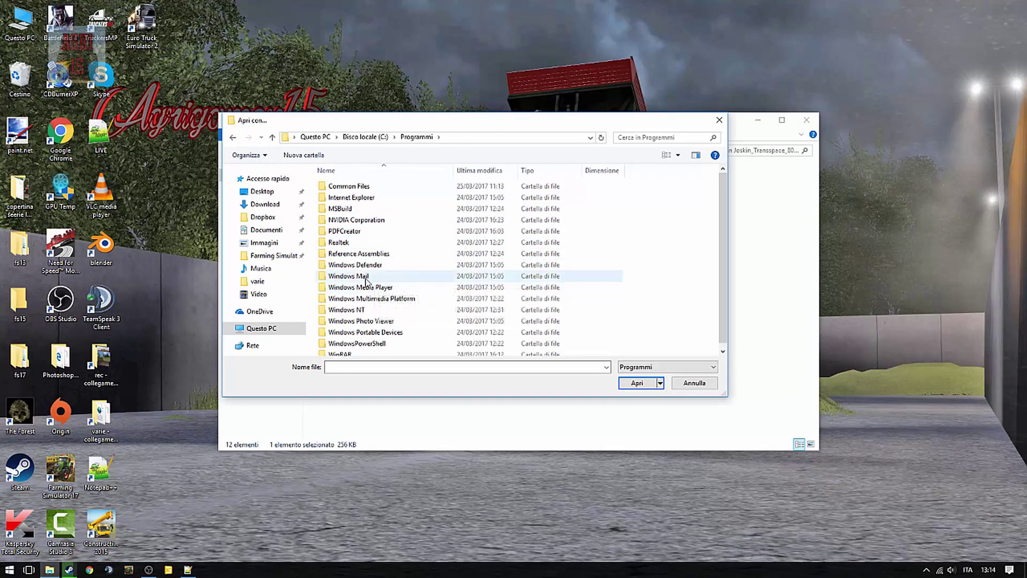
click(233, 138)
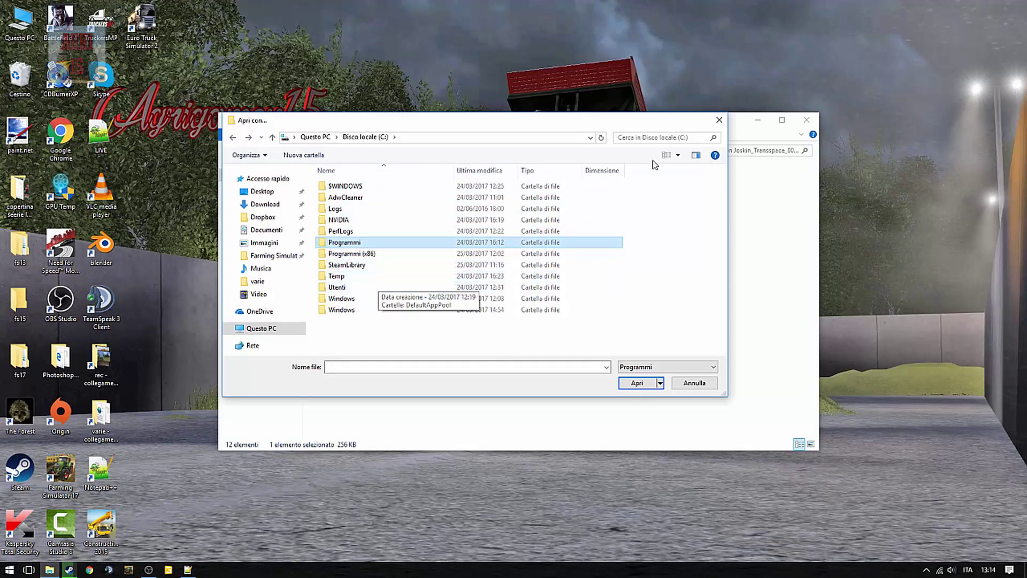
Step: Search Questo PC for "paint", then leave the app search and return to the store_joskinTransSpace8000 file
click(660, 138)
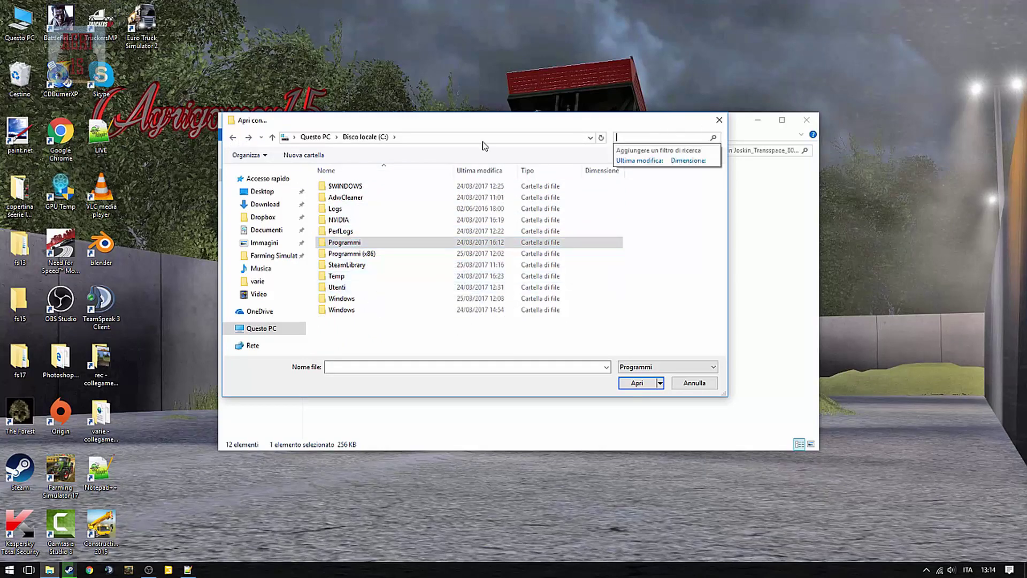
click(234, 137)
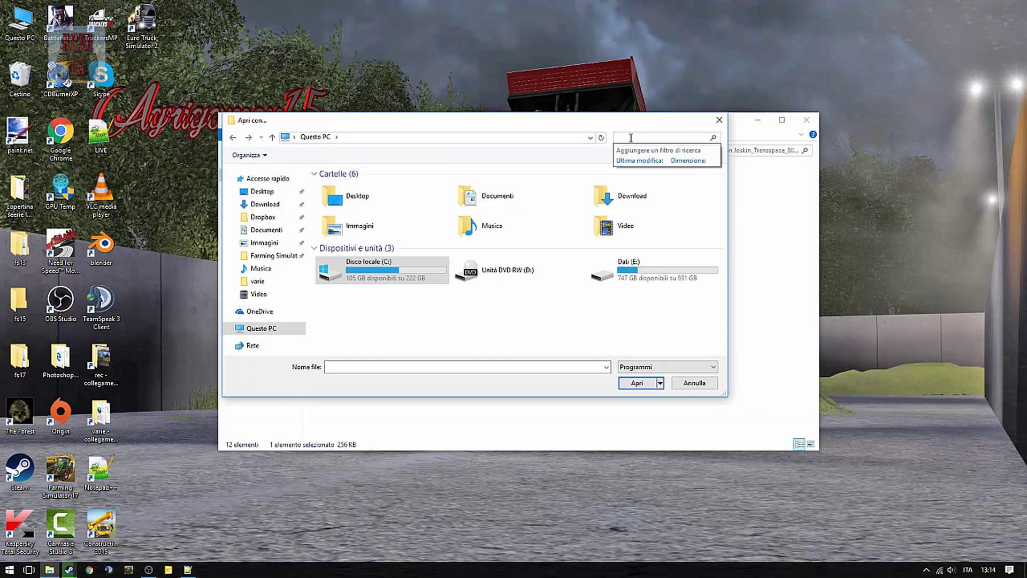
text(p)
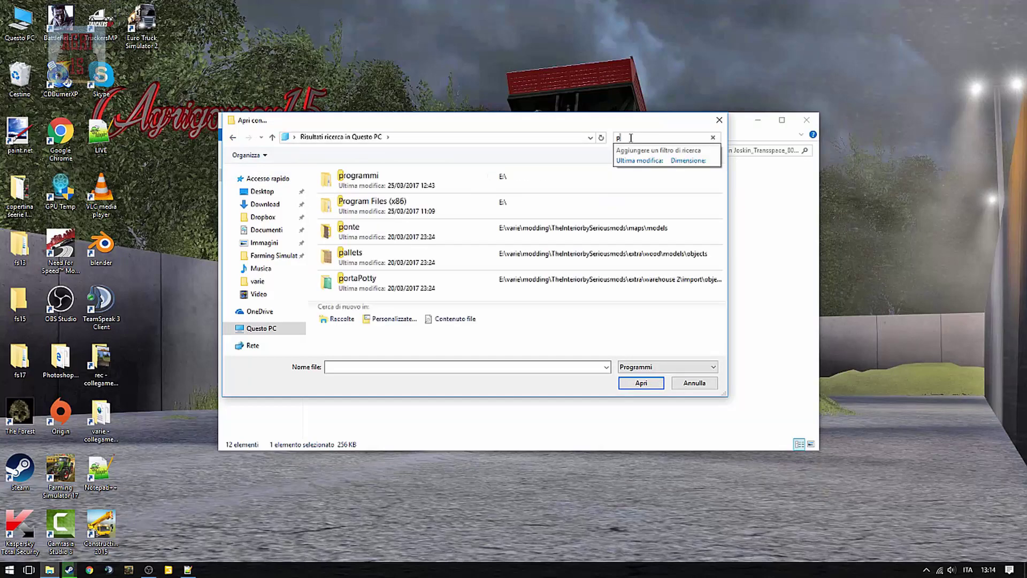
text(iaint)
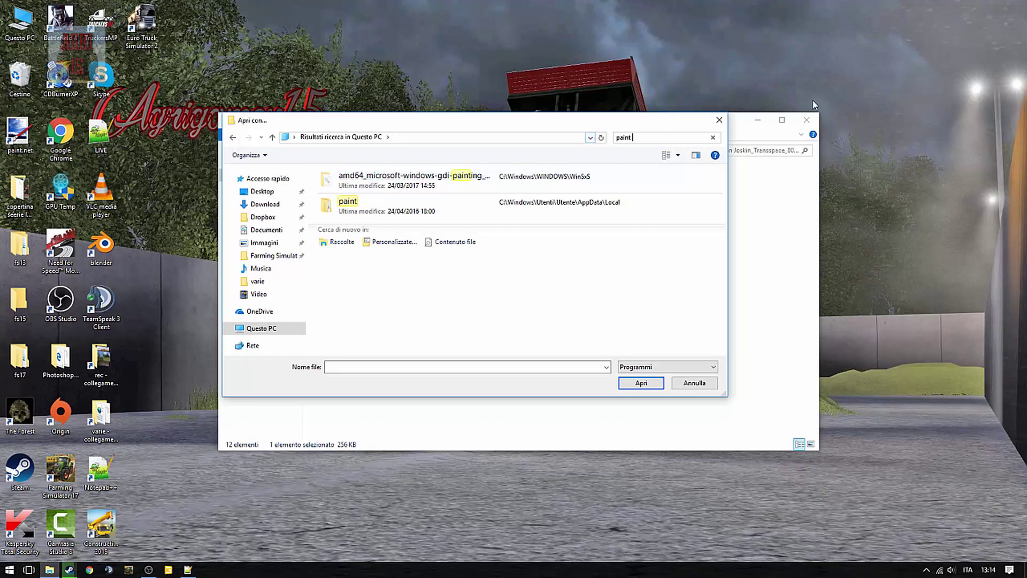
key(Escape)
click(327, 336)
click(344, 308)
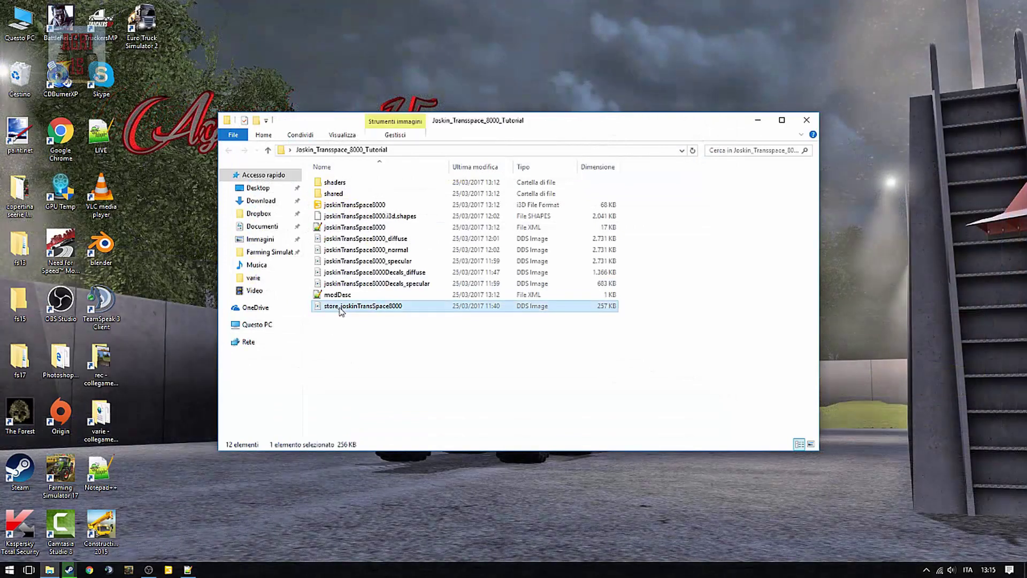
Step: Review the full list of apps offered for opening the store_joskinTransSpace8000 DDS image and dismiss it
double_click(397, 308)
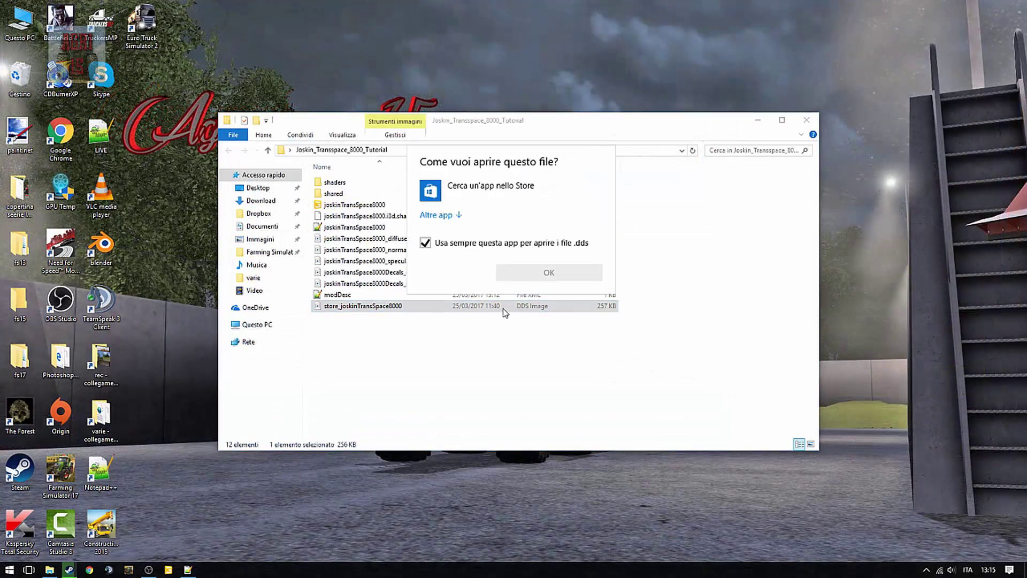
click(444, 220)
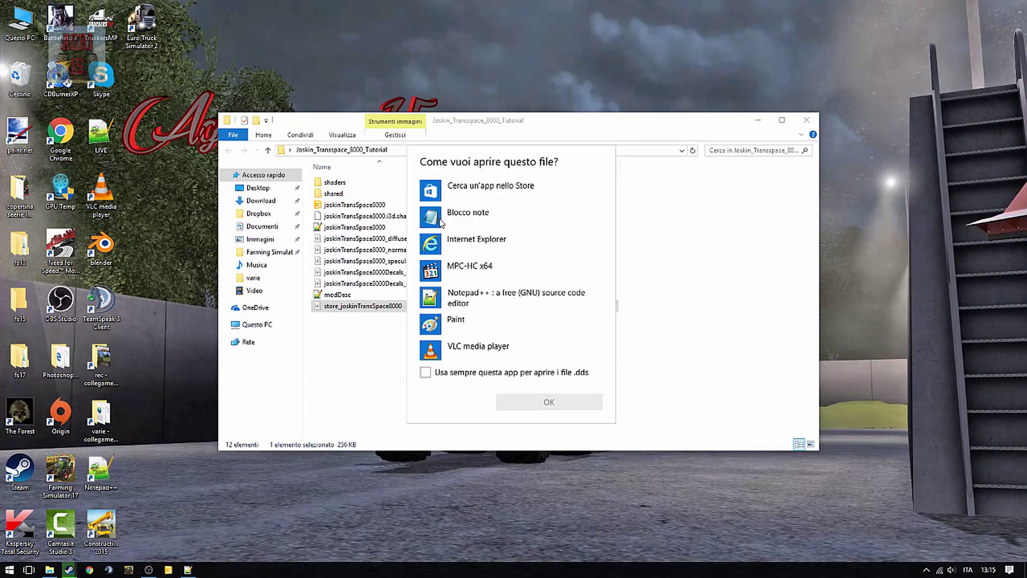
click(446, 225)
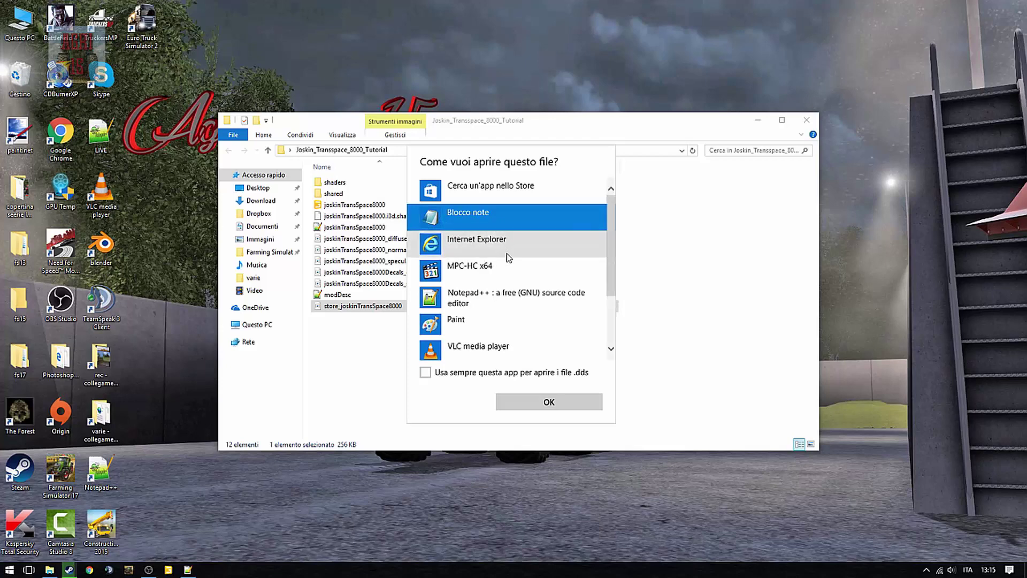
scroll(490, 347, down, 1)
scroll(490, 346, down, 3)
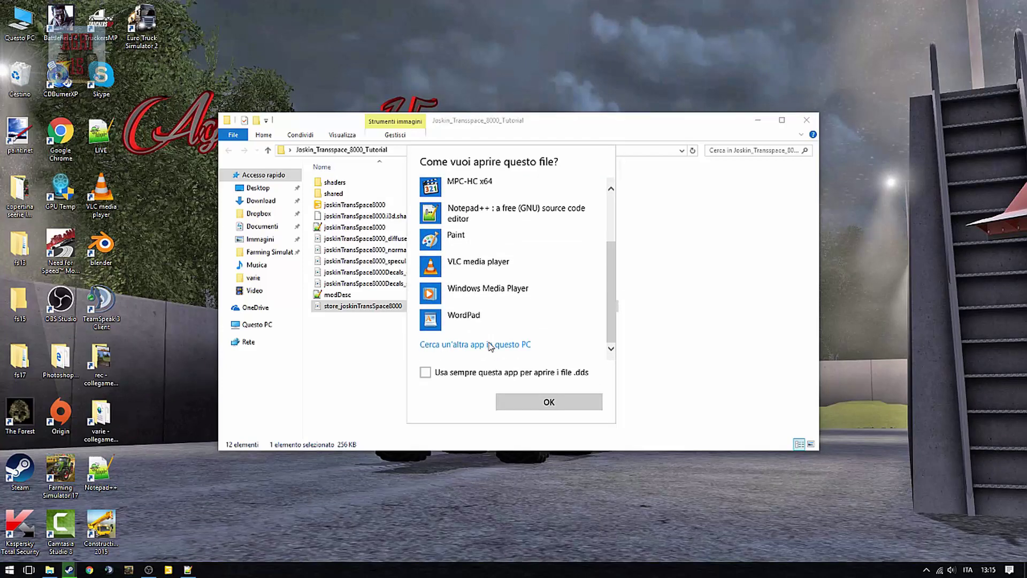
click(681, 210)
click(386, 367)
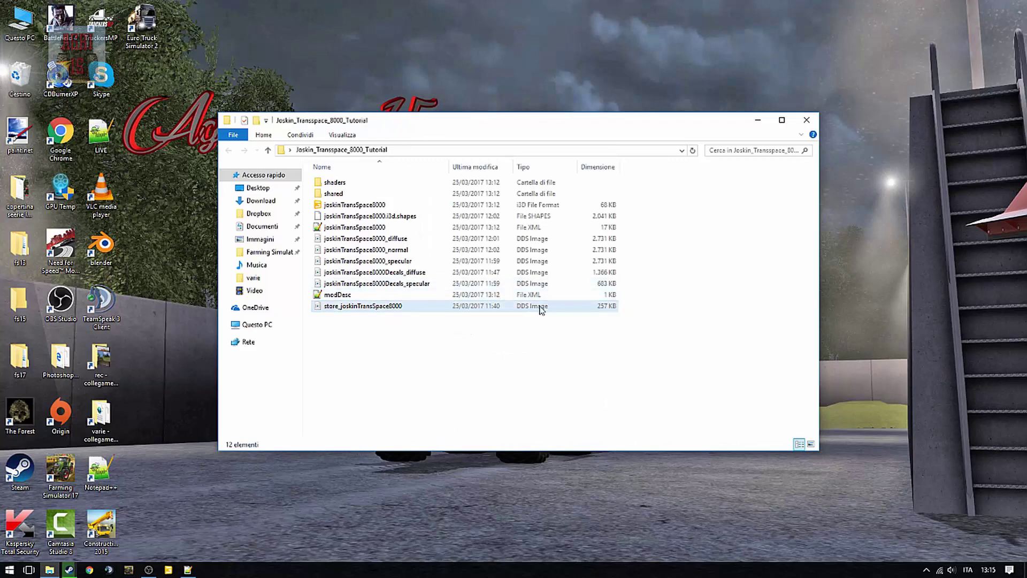
Step: Bring up modDesc.xml to review its iconFilename entry, and return to the mod folder
right_click(404, 309)
click(347, 307)
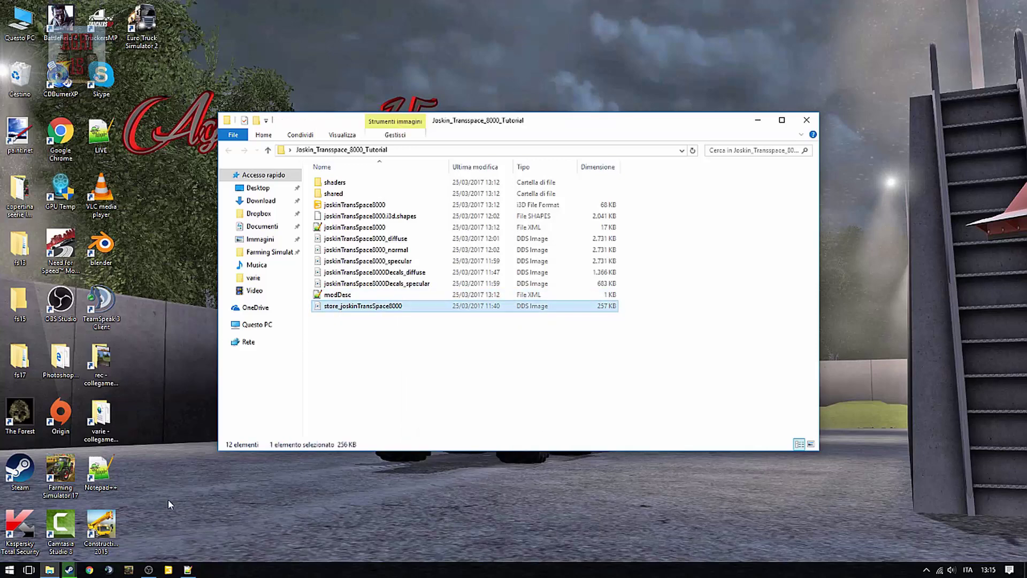
right_click(342, 297)
click(374, 323)
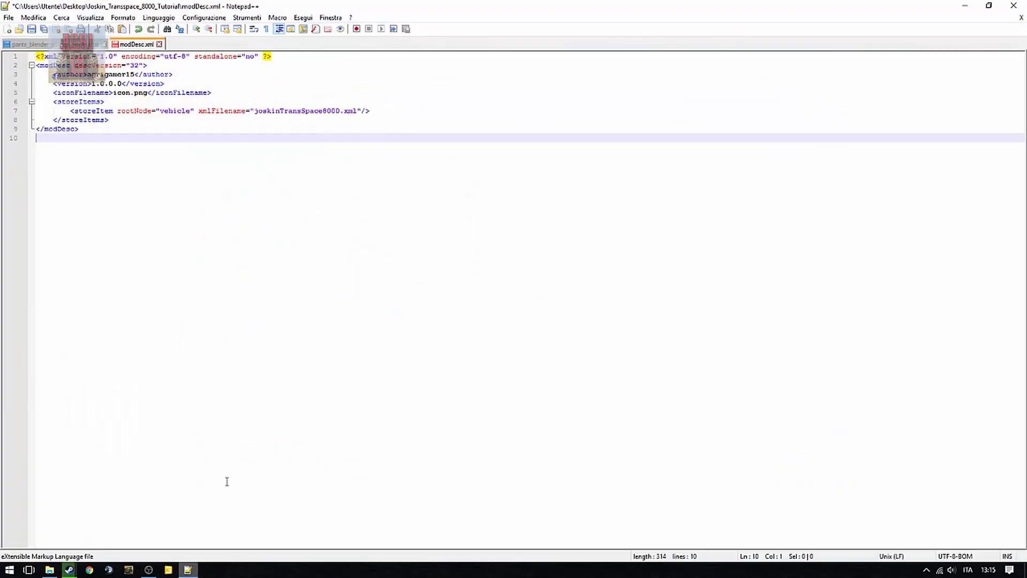
click(188, 570)
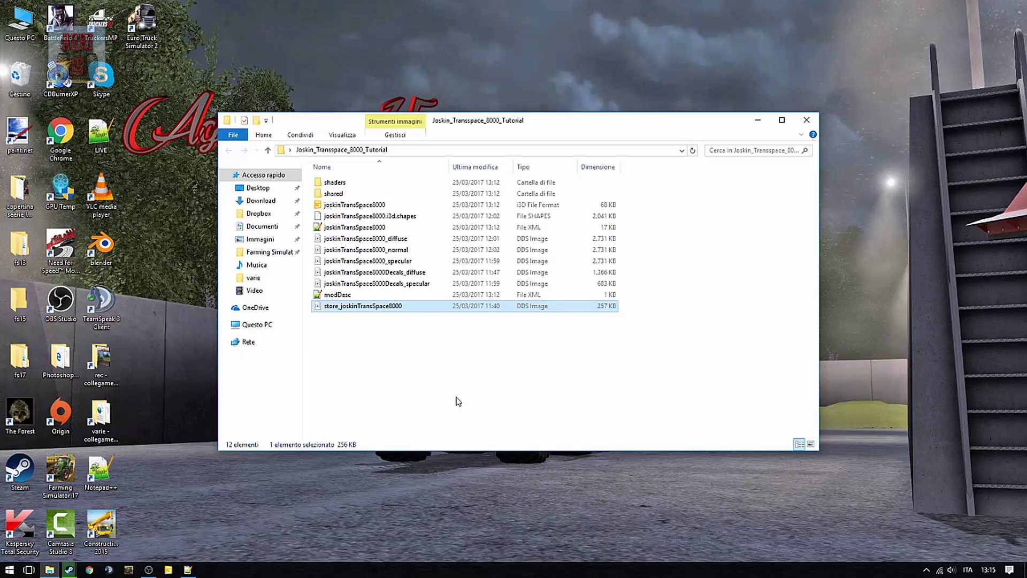
Step: Copy the file name of the store_joskinTransSpace8000 DDS image, leaving the file's name as it is
right_click(375, 306)
click(404, 524)
key(ctrl+c)
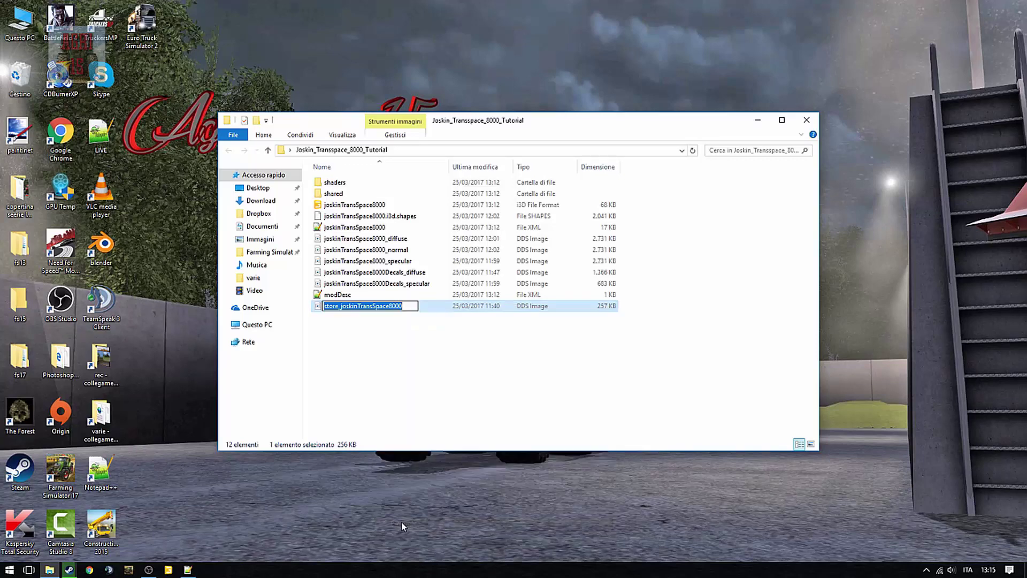
key(Return)
Step: Set the iconFilename entry in modDesc.xml to store_joskinTransSpace8000.dds and add an empty line below it
click(187, 569)
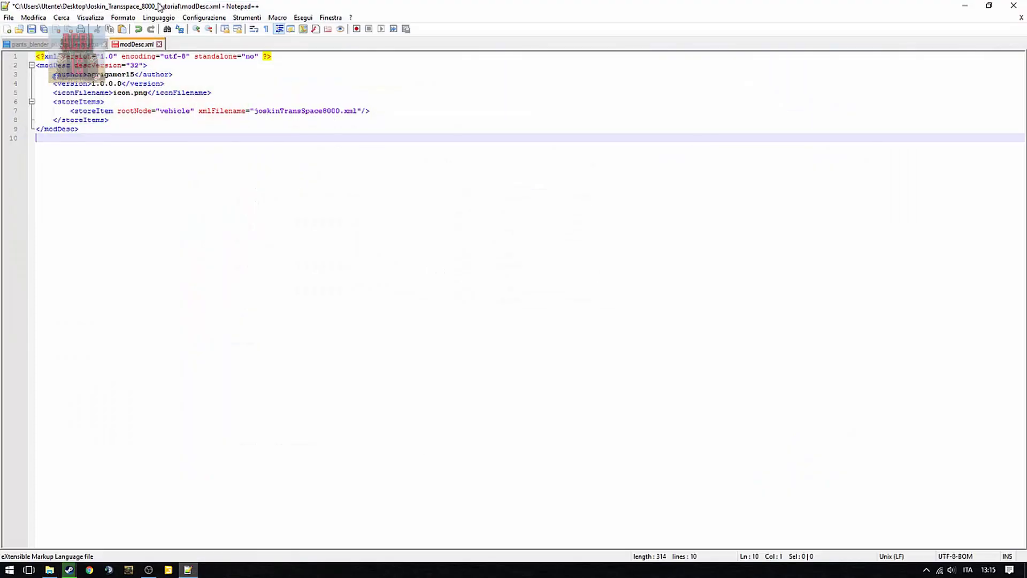
double_click(114, 93)
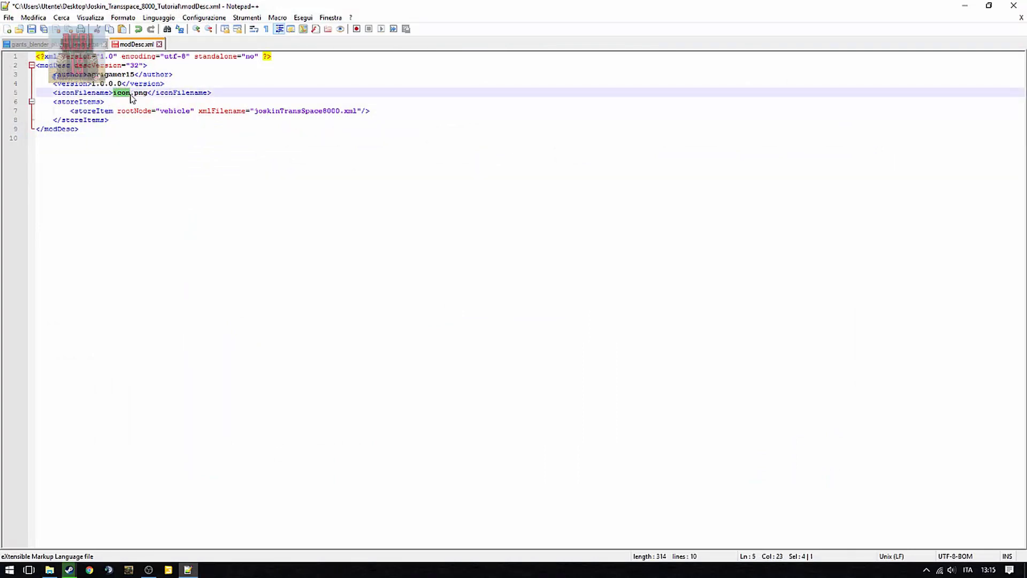
key(ctrl+v)
drag(230, 93, 233, 100)
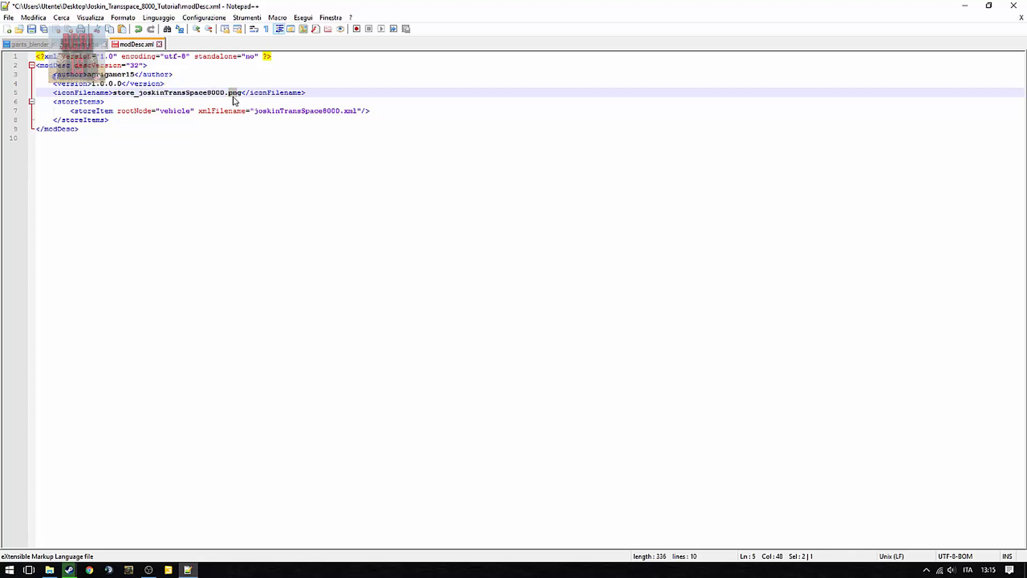
text(dd)
key(Delete)
text(s)
key(Return)
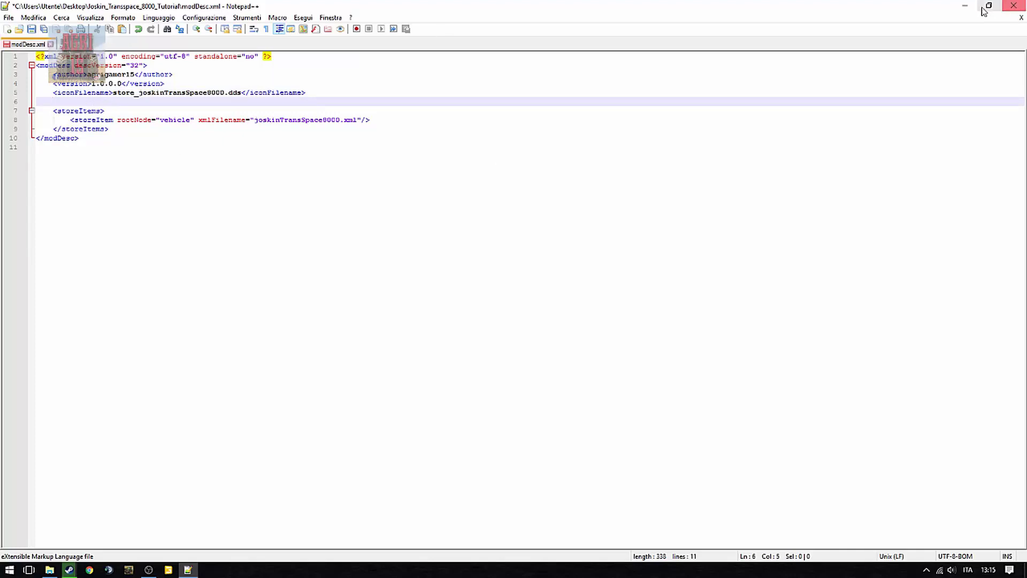
Step: Set modDesc.xml aside and check the contents of the Recycle Bin
click(966, 6)
click(344, 374)
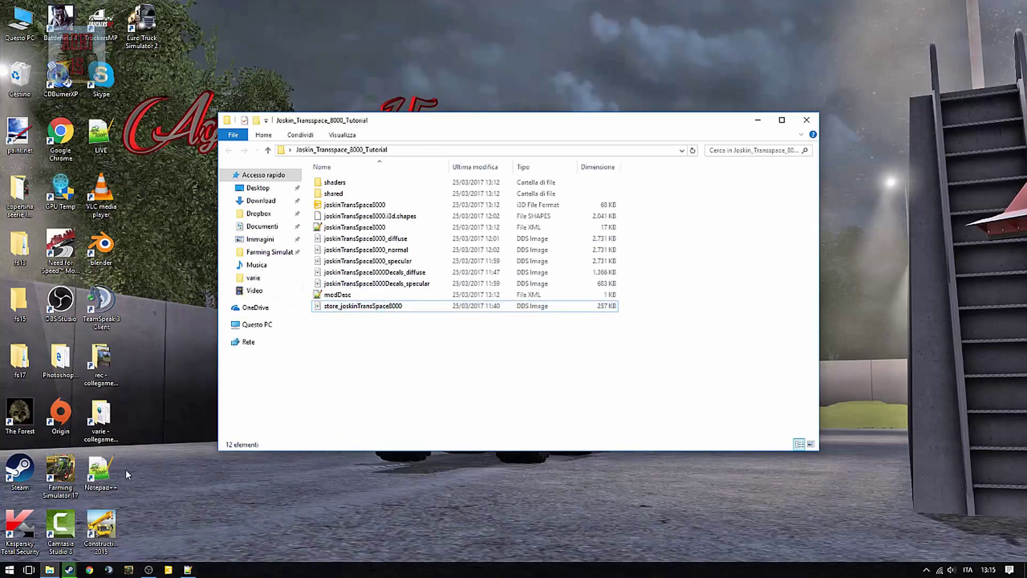
double_click(20, 74)
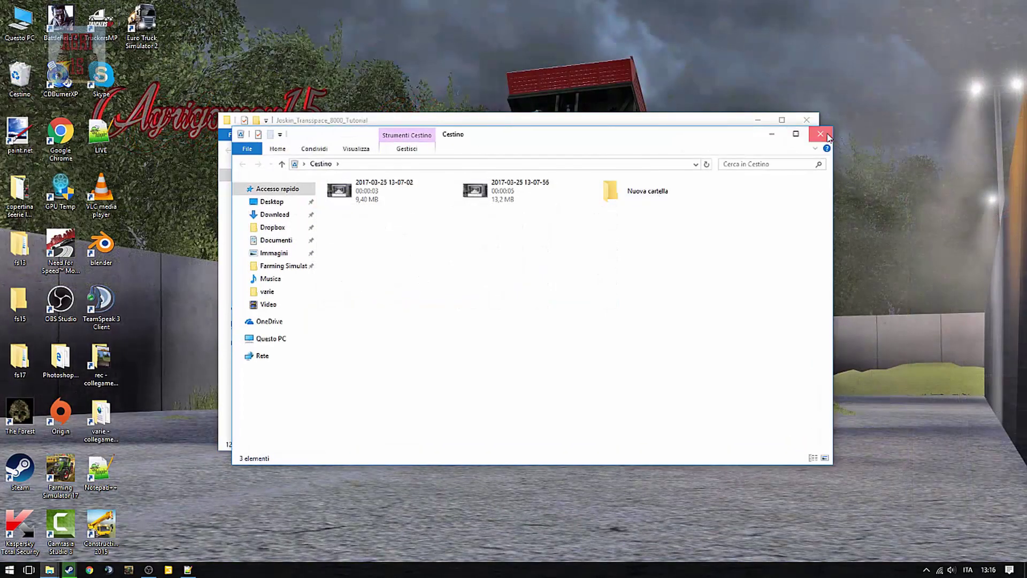
click(820, 134)
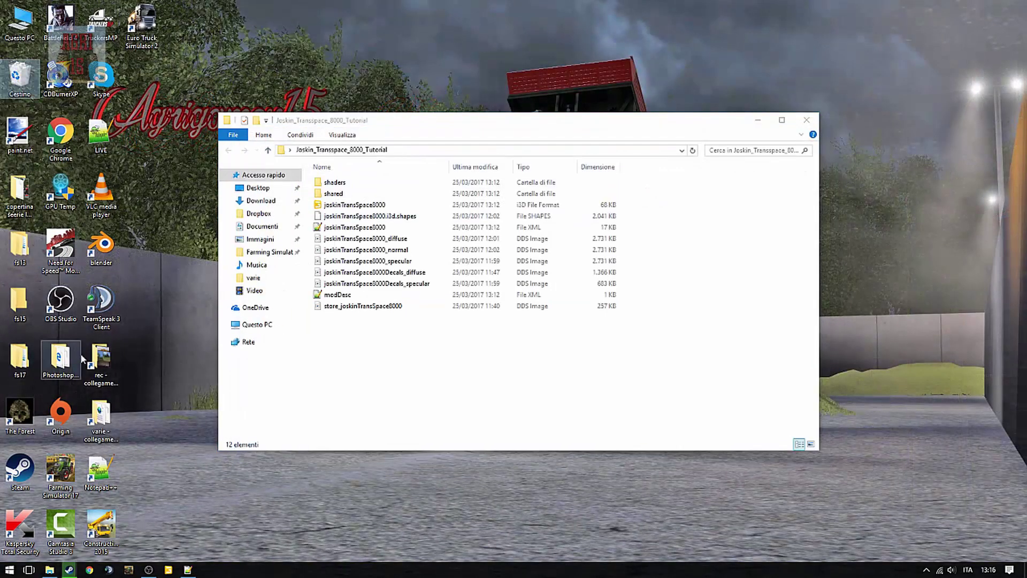
Step: Open modDesc.xml from Cayron_200.zip via the mods shortcut in the fs17 folder and examine its title, description and multiplayer entries
click(22, 372)
double_click(22, 373)
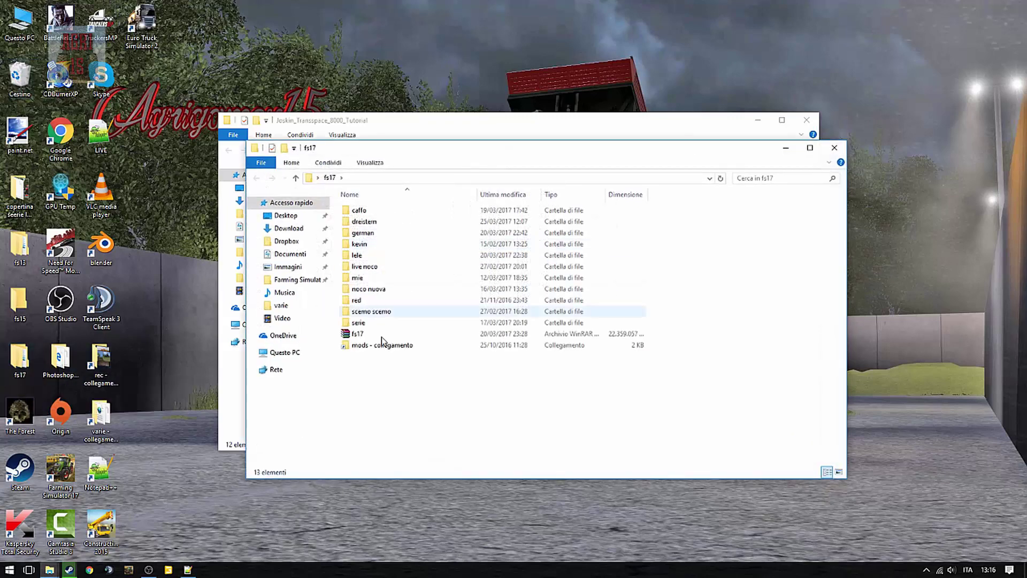
double_click(353, 345)
double_click(382, 211)
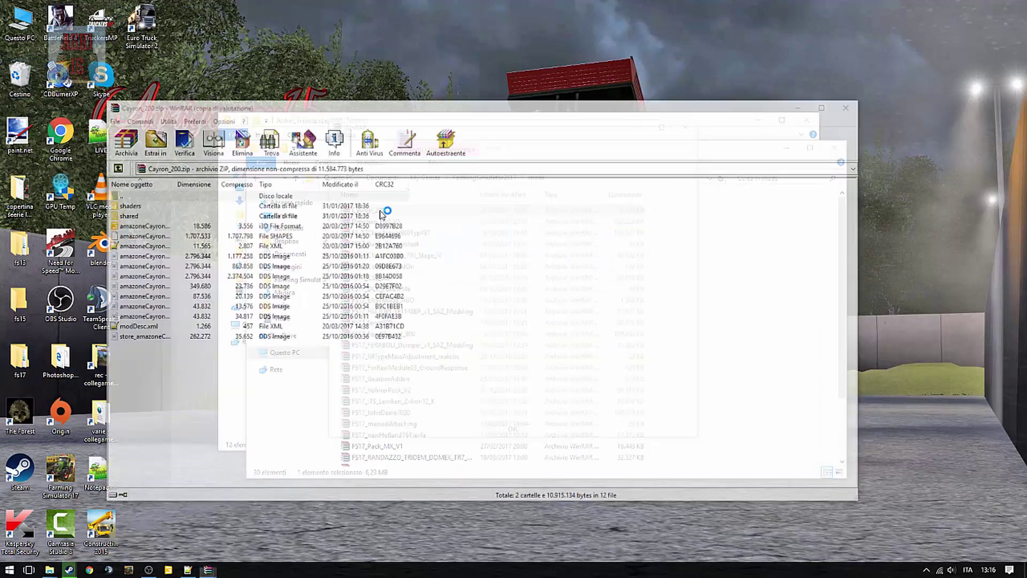
click(691, 122)
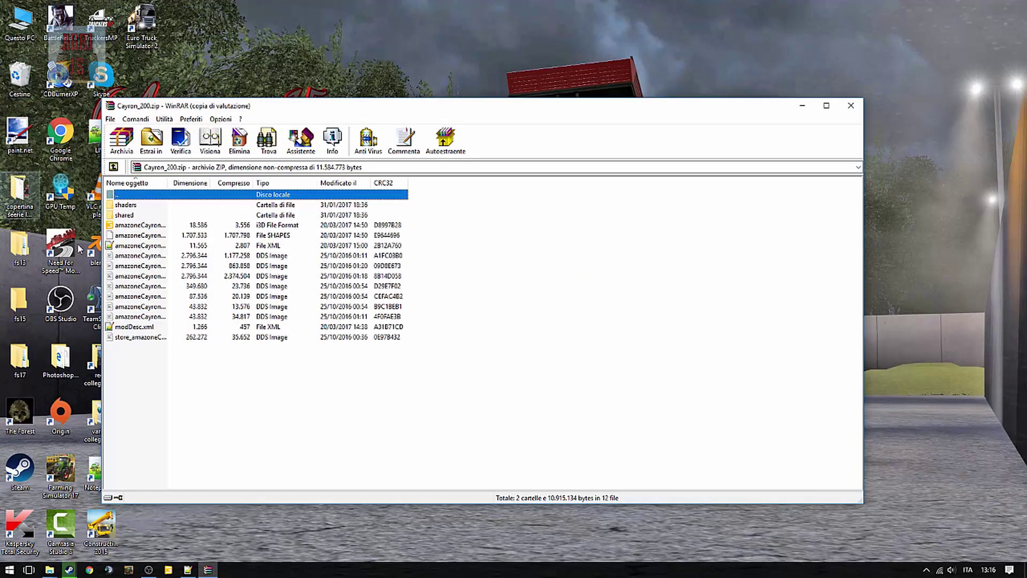
double_click(140, 327)
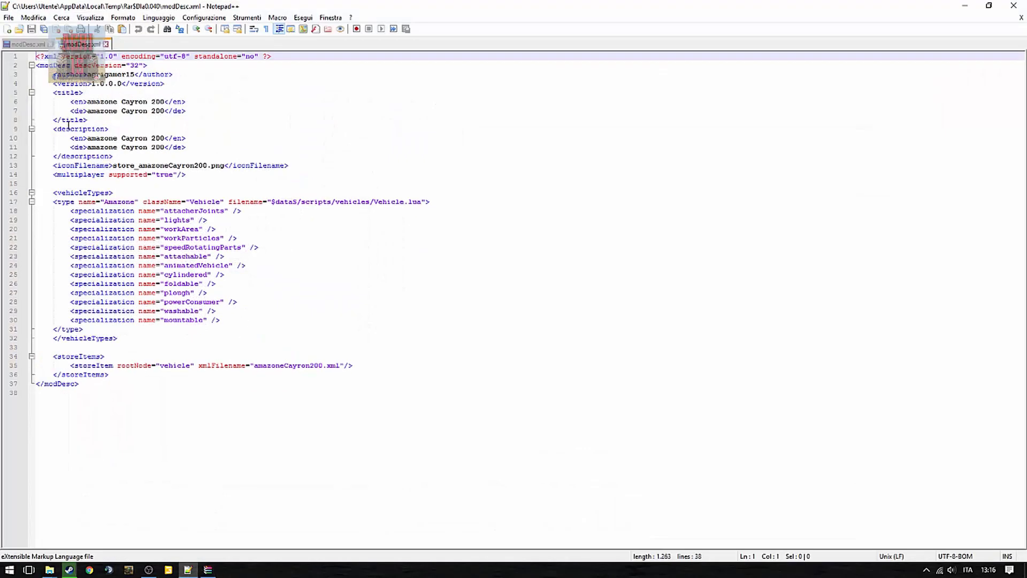
click(111, 156)
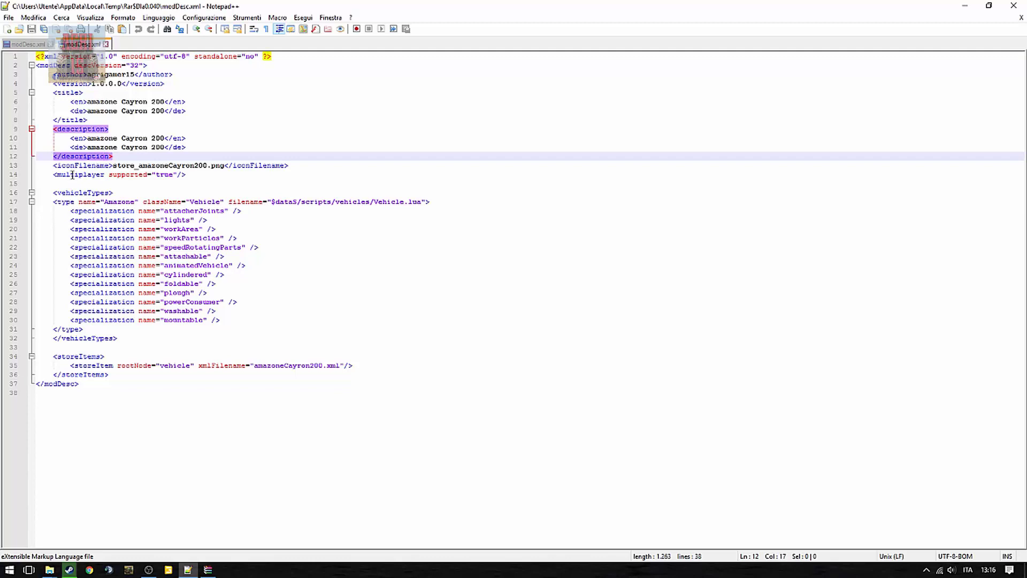
click(113, 175)
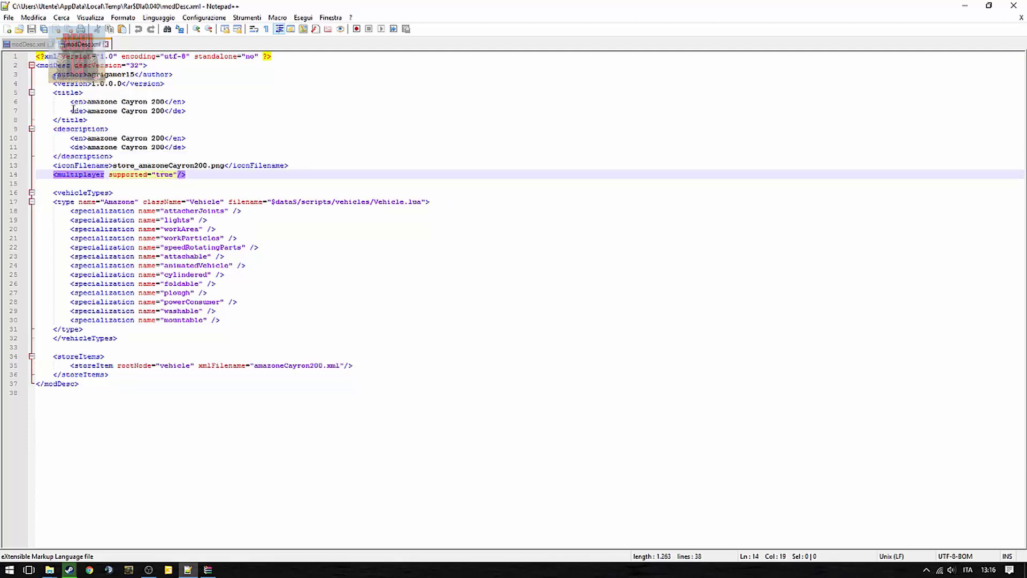
Step: Copy the title and description blocks from the Cayron 200 modDesc.xml onto the empty line below iconFilename in the Joskin modDesc.xml
drag(53, 94, 118, 156)
key(ctrl+c)
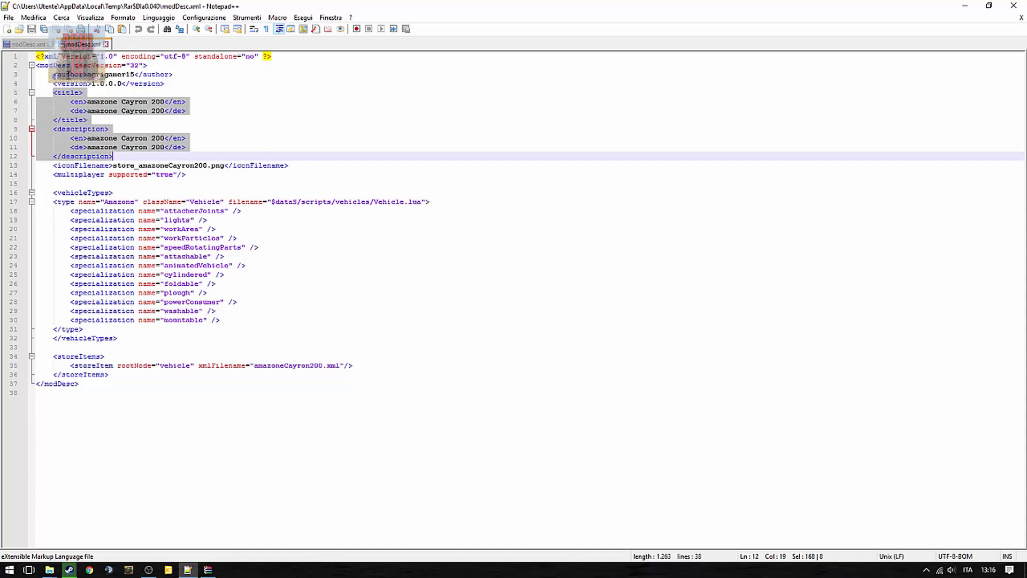
click(25, 44)
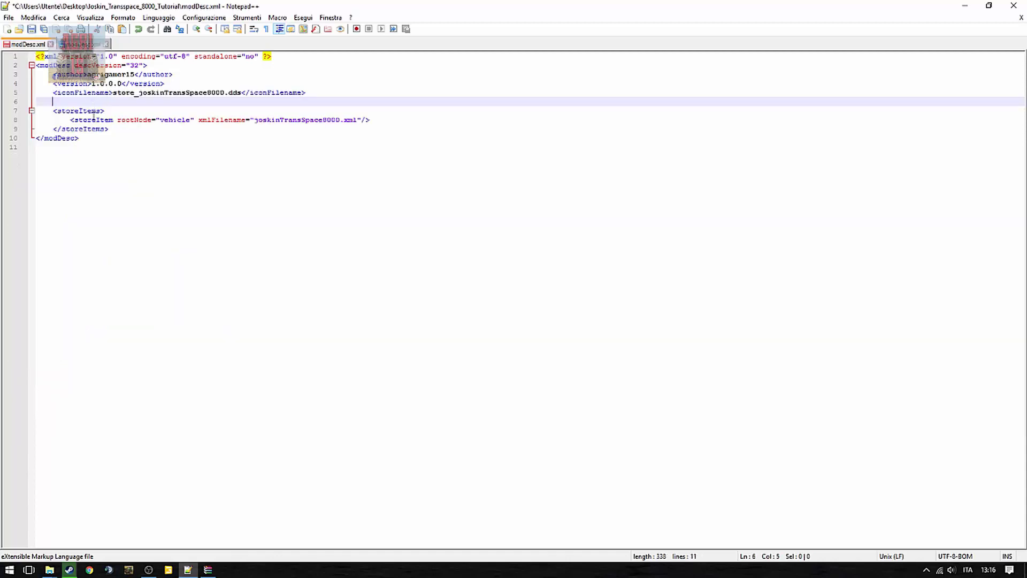
key(ctrl+v)
Step: Change the English title entry in the Joskin modDesc.xml to "Joskin tutorial"
drag(86, 112, 164, 111)
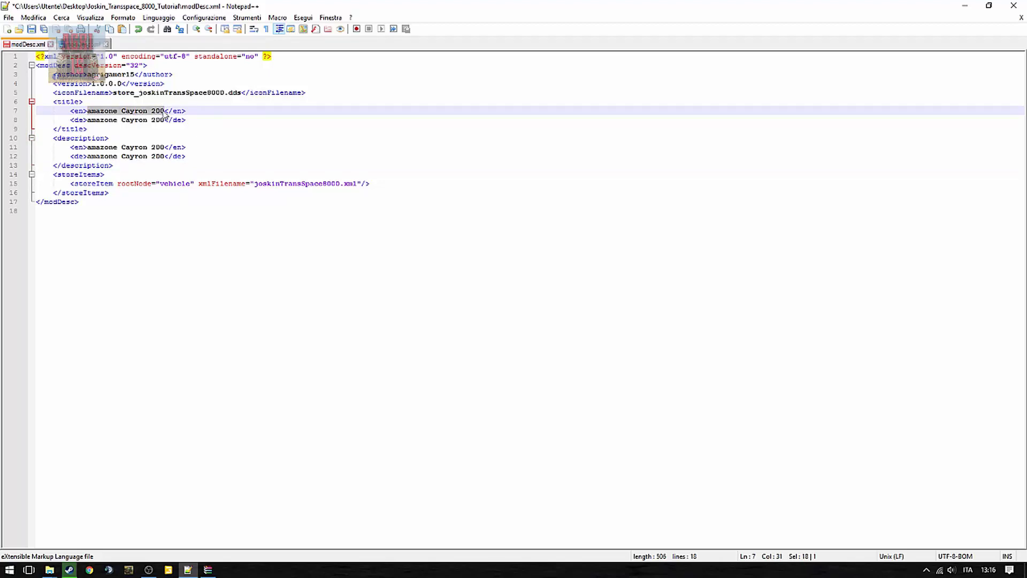
text(Josku)
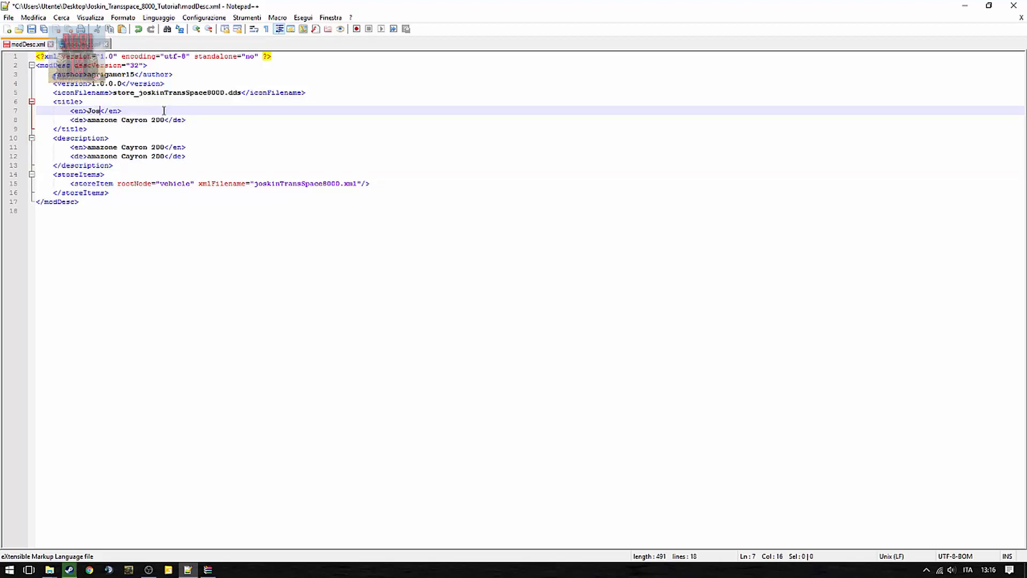
key(BackSpace)
text(in)
text( tutoria)
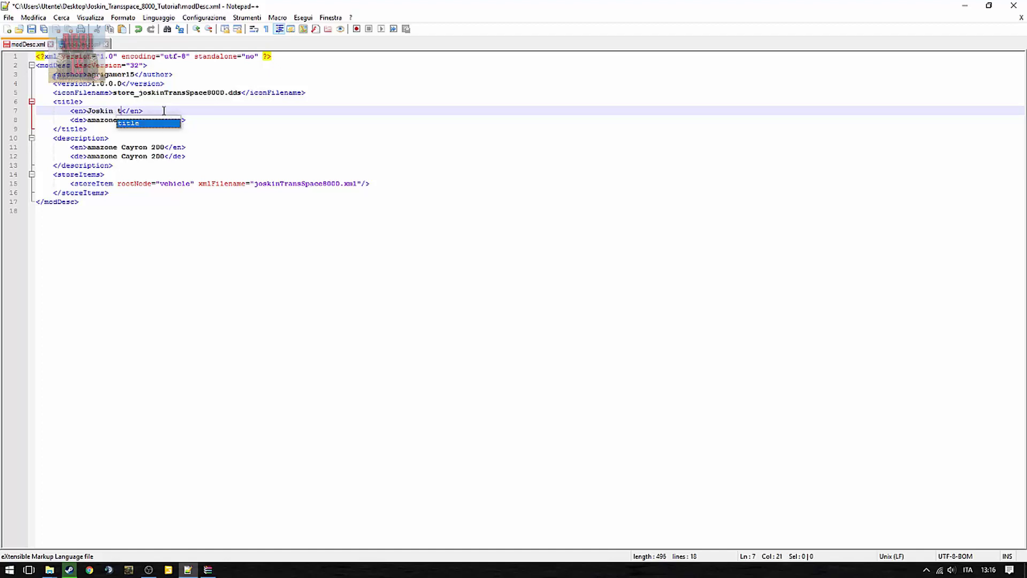
text(l)
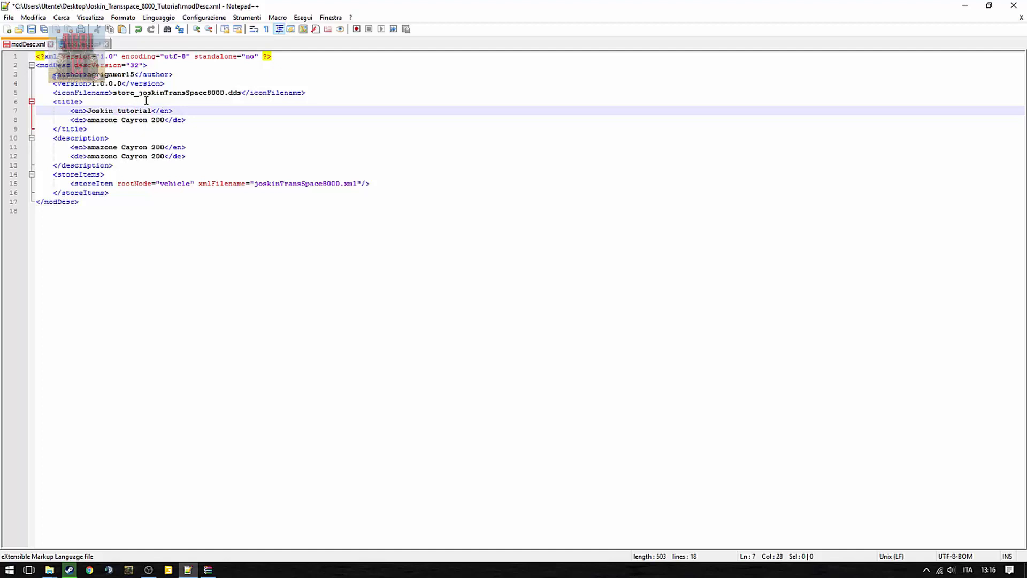
Step: Copy "Joskin tutorial" over the German title and over the English and German description entries
drag(88, 110, 152, 112)
key(ctrl+c)
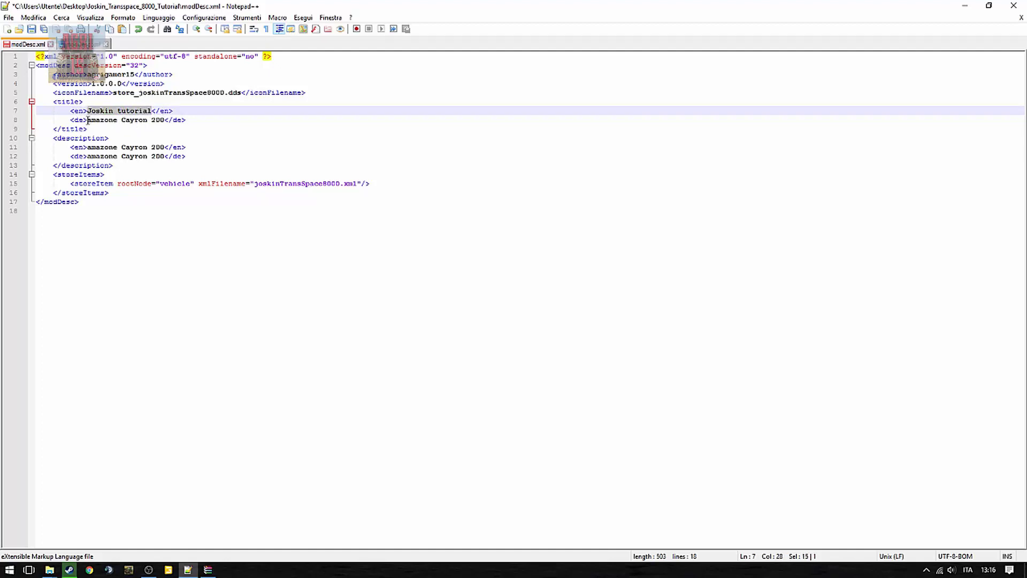
drag(88, 120, 167, 156)
key(ctrl+v)
key(ctrl+v)
key(ctrl+v)
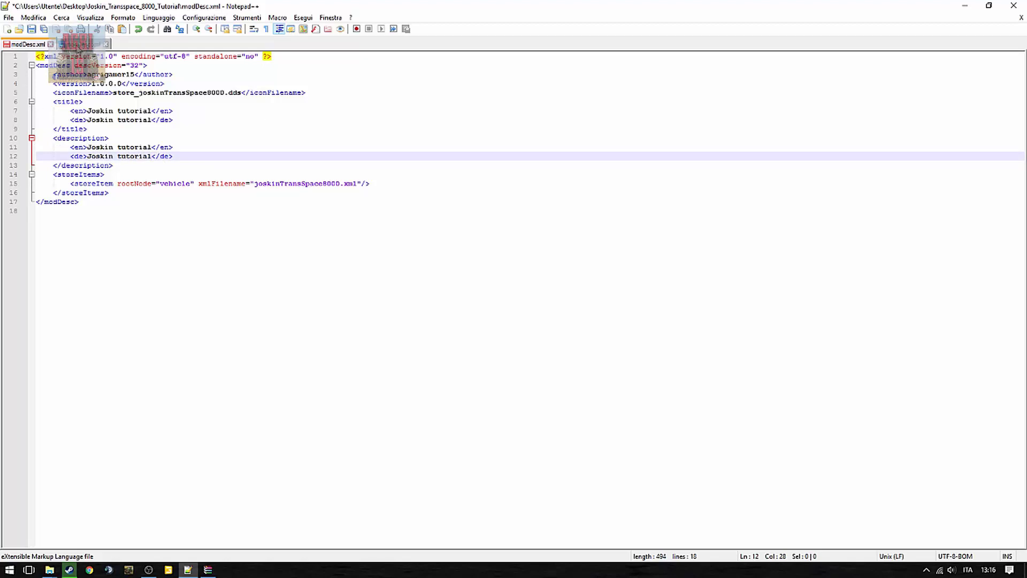
Step: Copy the multiplayer supported="true" line from the Cayron 200 modDesc.xml to a new line below iconFilename in the Joskin file
click(80, 44)
click(36, 46)
click(80, 44)
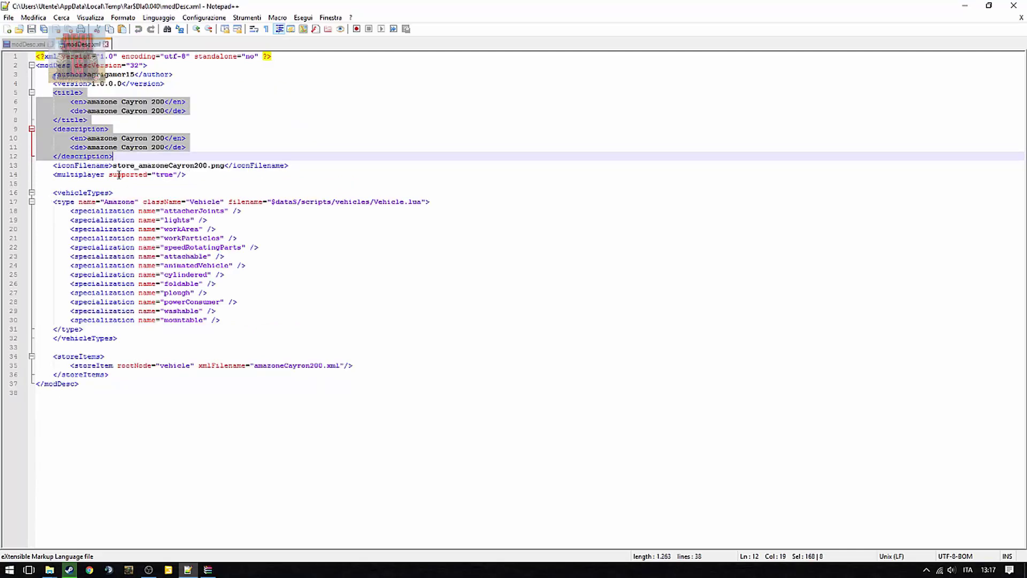
drag(189, 174, 52, 174)
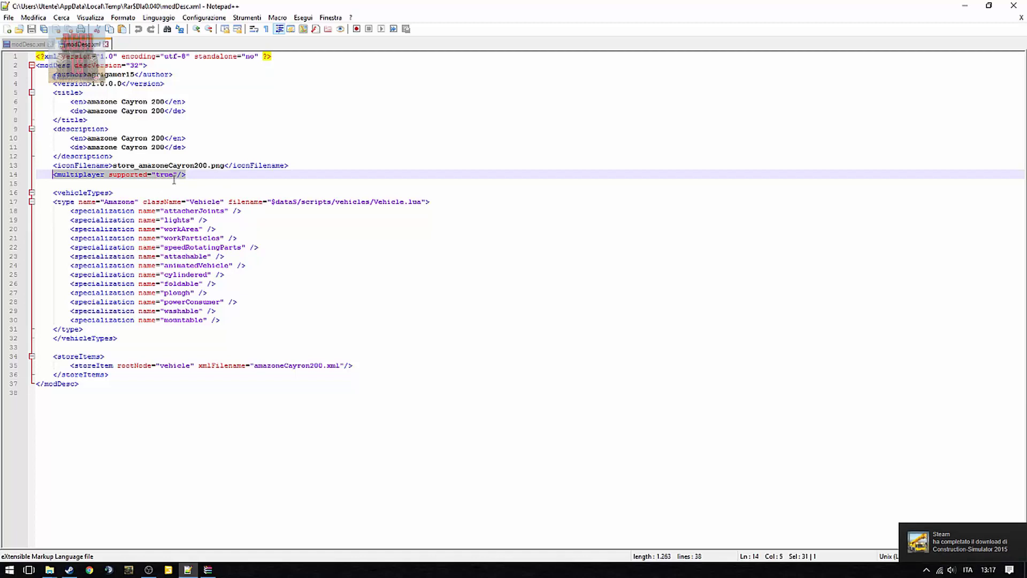
click(18, 44)
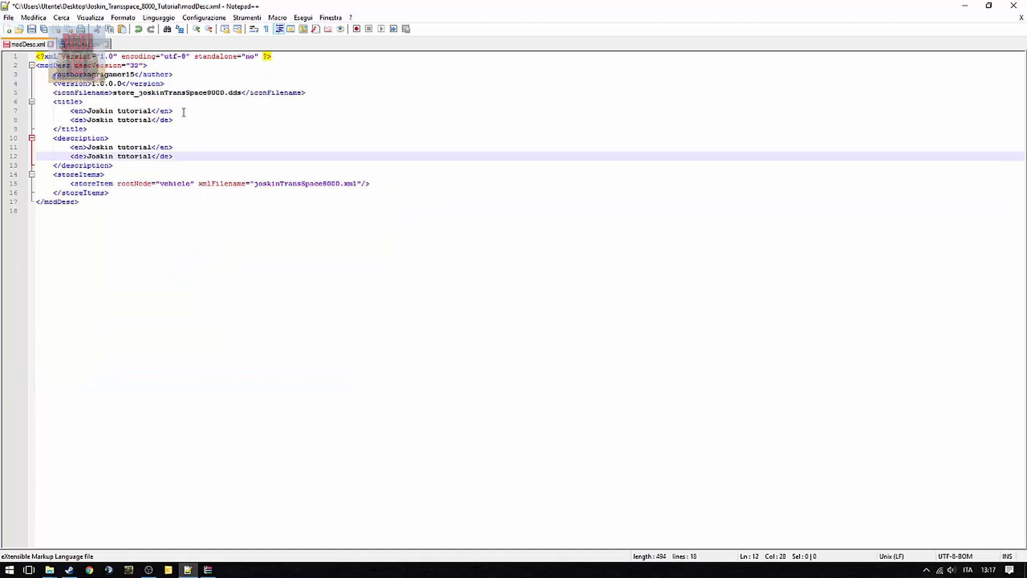
click(322, 94)
key(Return)
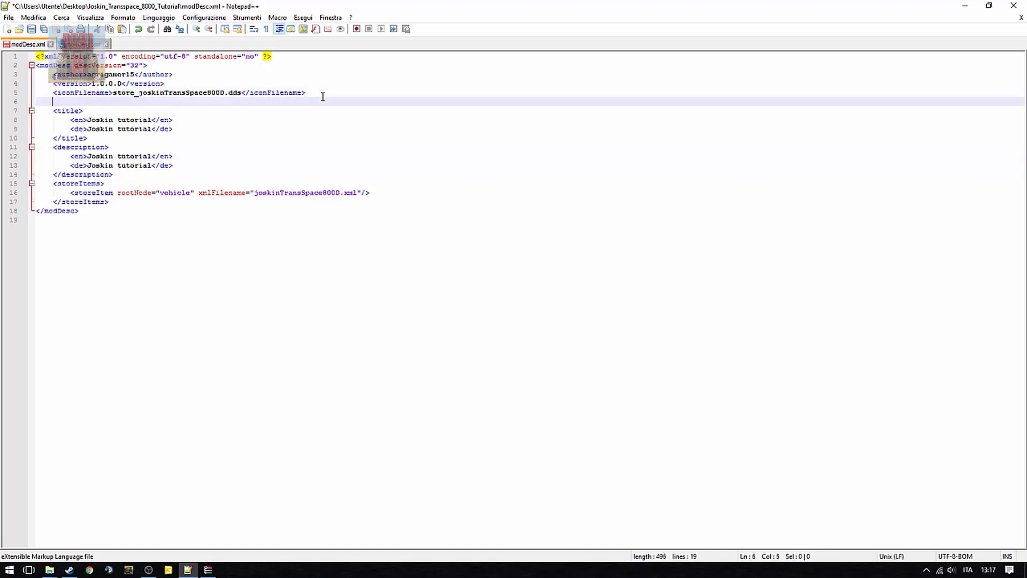
text(<multiplayer supported="true"/>)
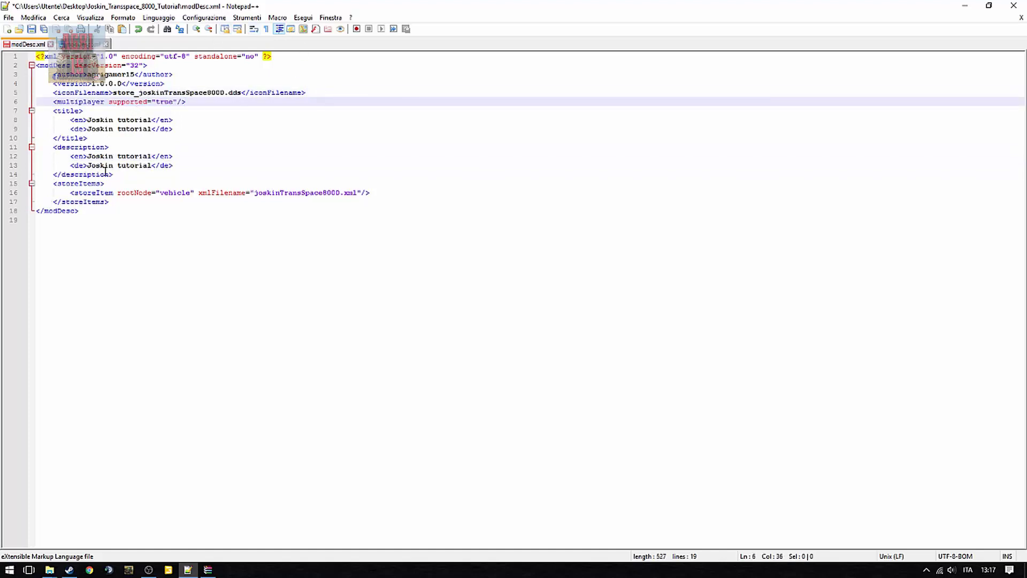
Step: Move the title and description blocks above iconFilename, starting on their own line directly below the version entry
drag(114, 174, 182, 89)
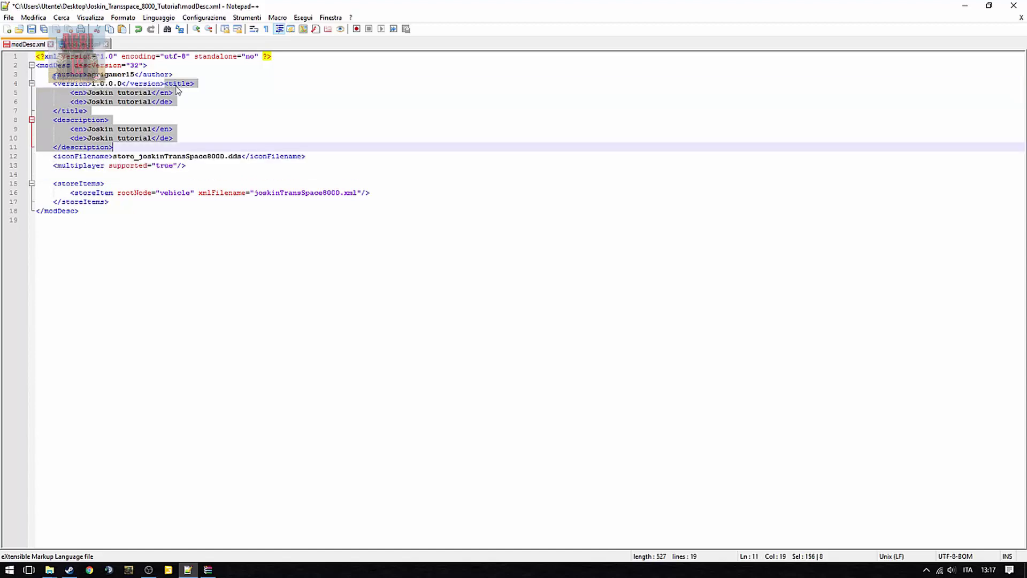
click(166, 84)
key(Return)
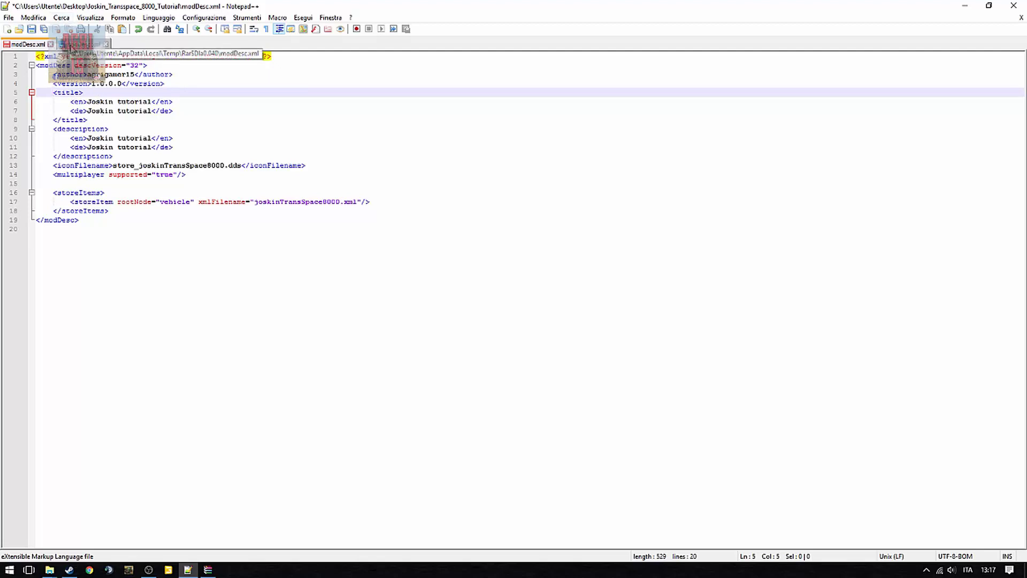
Step: Compare the entry order with the Cayron 200 modDesc.xml, check the multiplayer line, and save the Joskin modDesc.xml
click(79, 44)
click(27, 45)
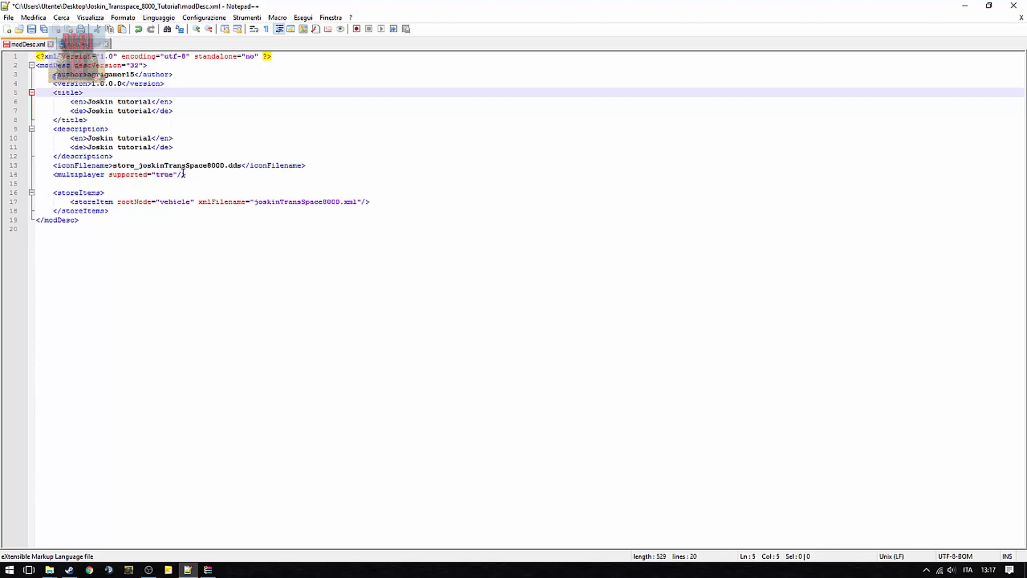
drag(183, 173, 54, 178)
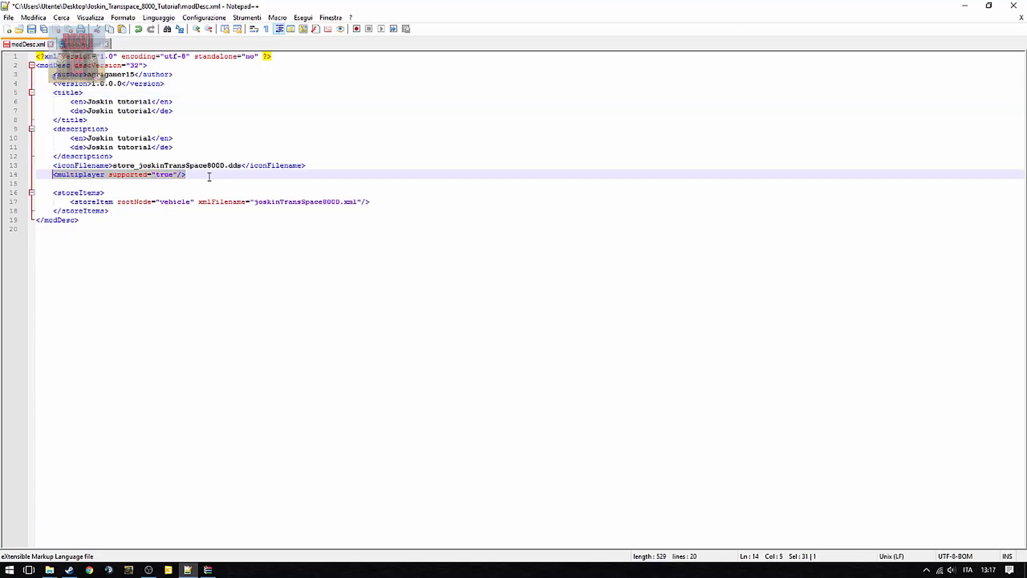
click(189, 174)
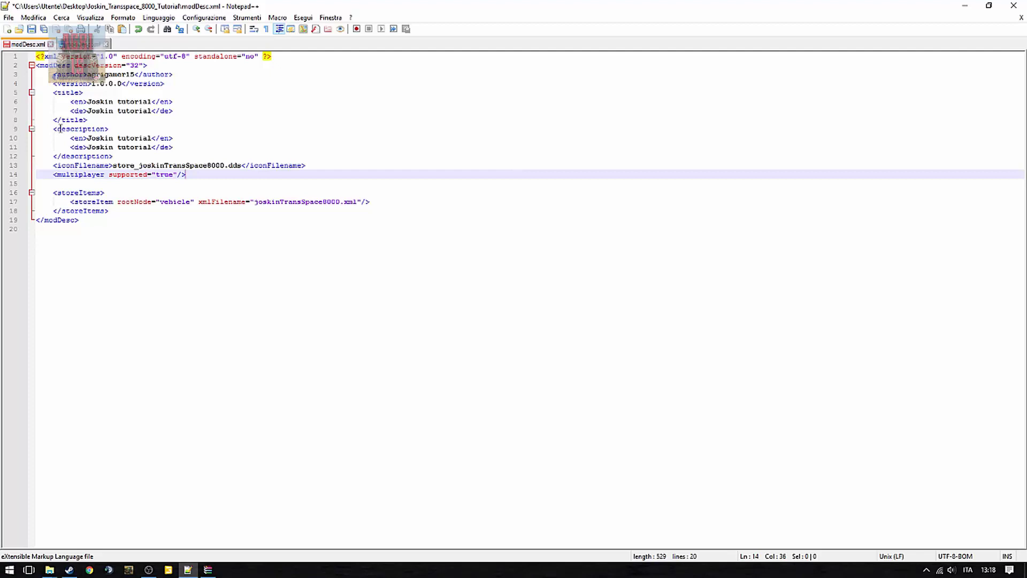
click(31, 29)
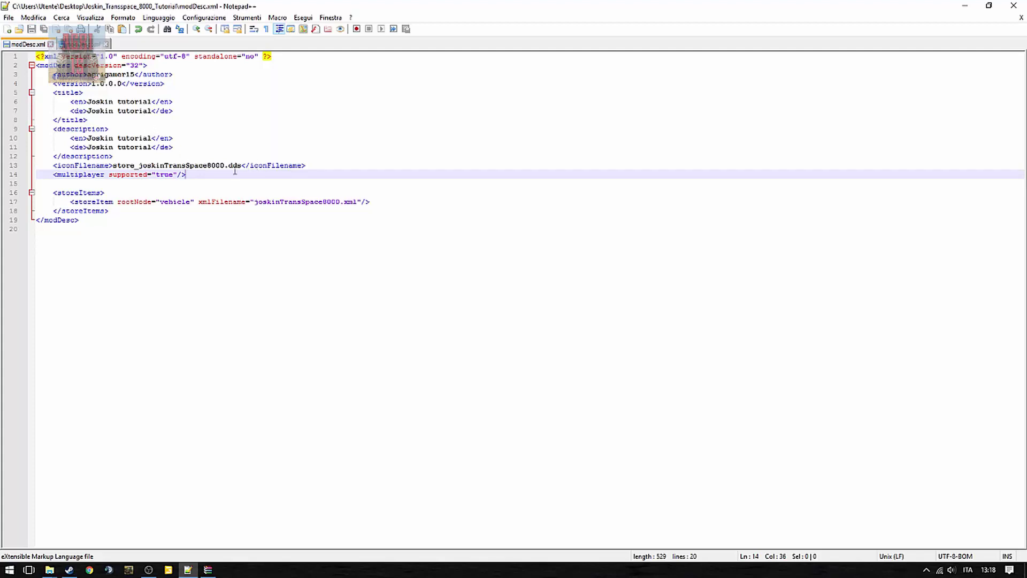
Step: Close both modDesc.xml files, the text editor, the Cayron_200.zip archive and the mods folder, returning to the Joskin_Transspace_8000_Tutorial folder
click(1021, 17)
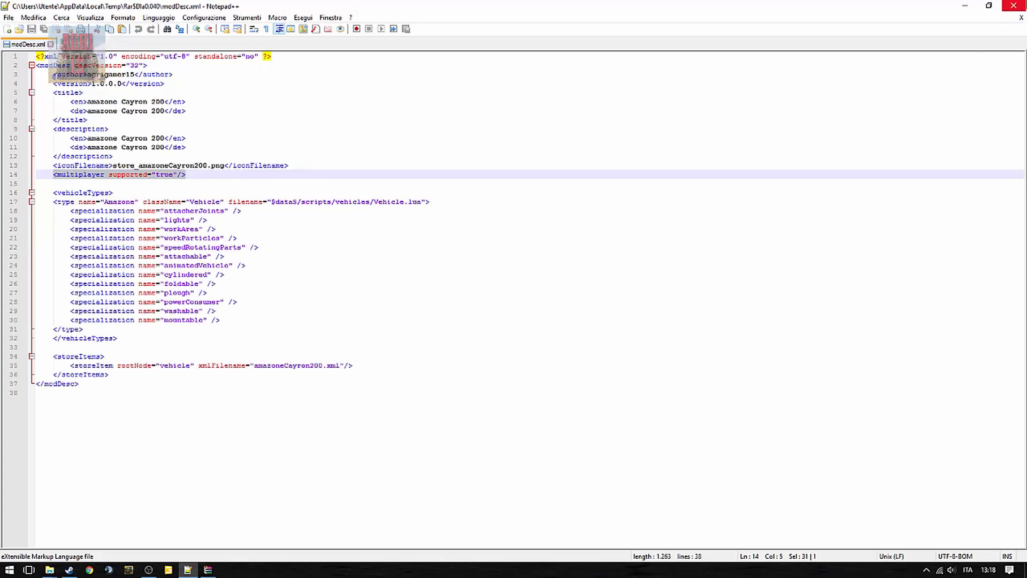
click(1022, 17)
click(1014, 6)
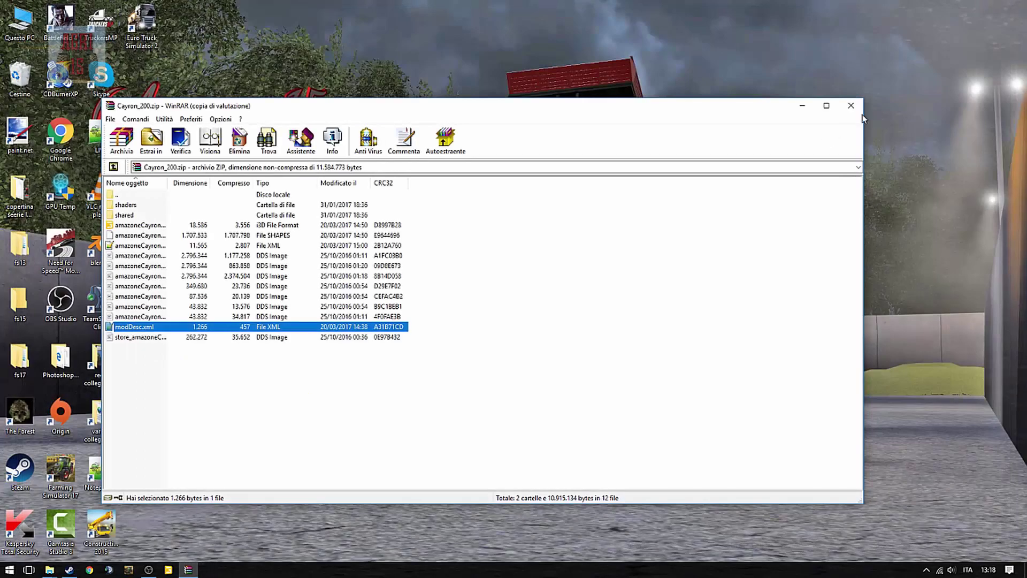
click(856, 103)
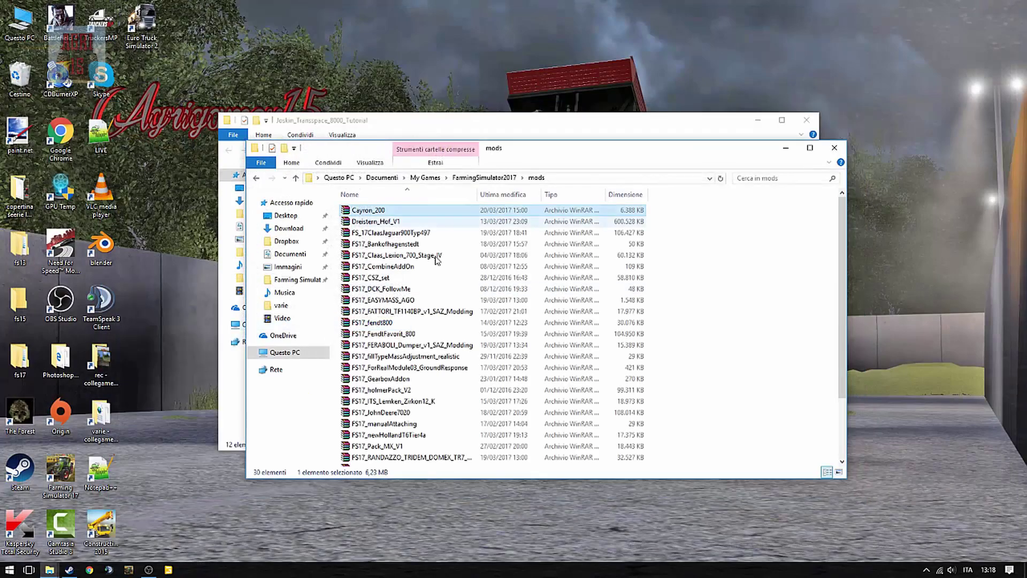
click(834, 147)
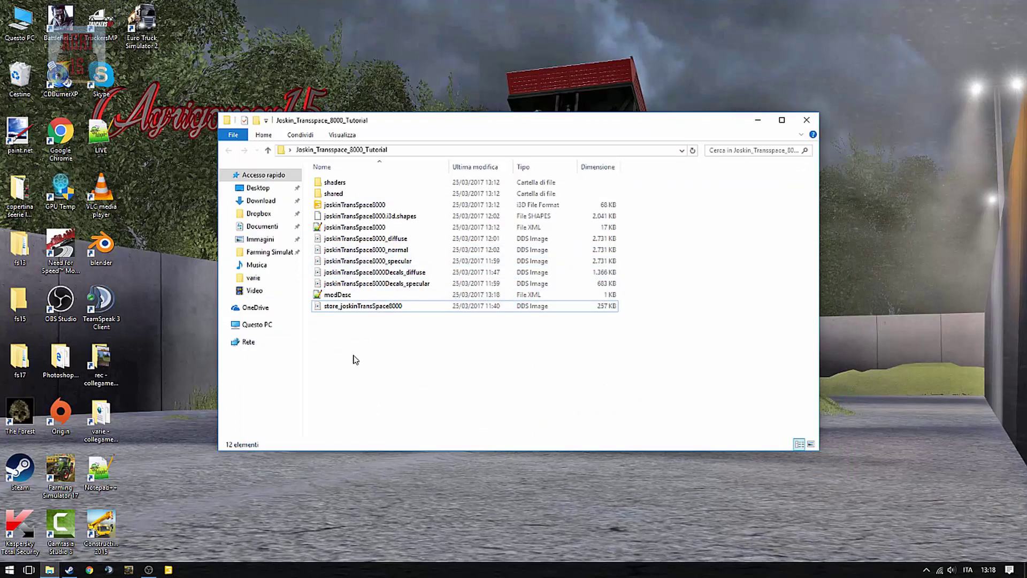
Step: Open joskinTransSpace8000.xml from the tutorial folder and examine the price and brand entries in its storeData block
double_click(379, 228)
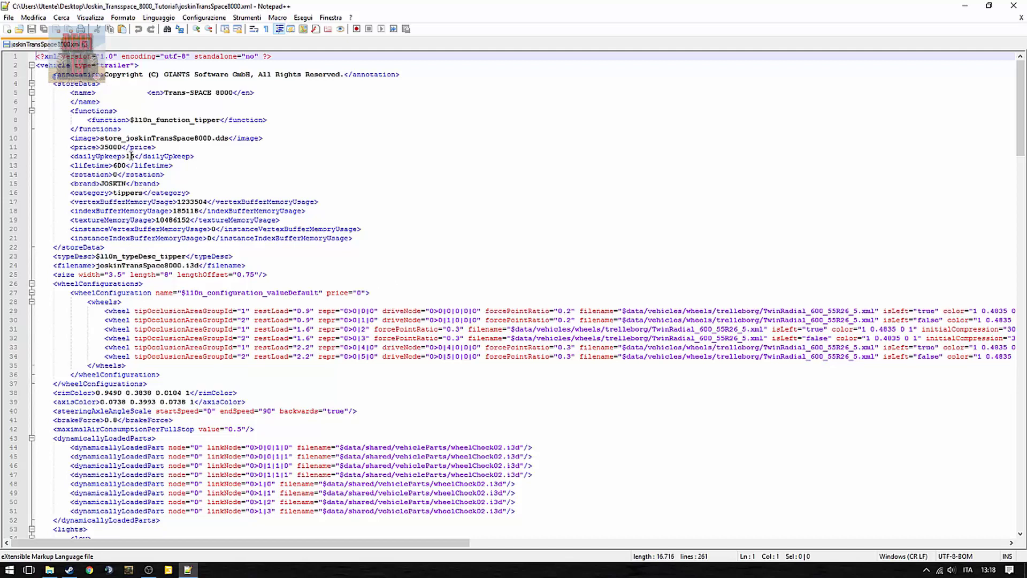
click(123, 148)
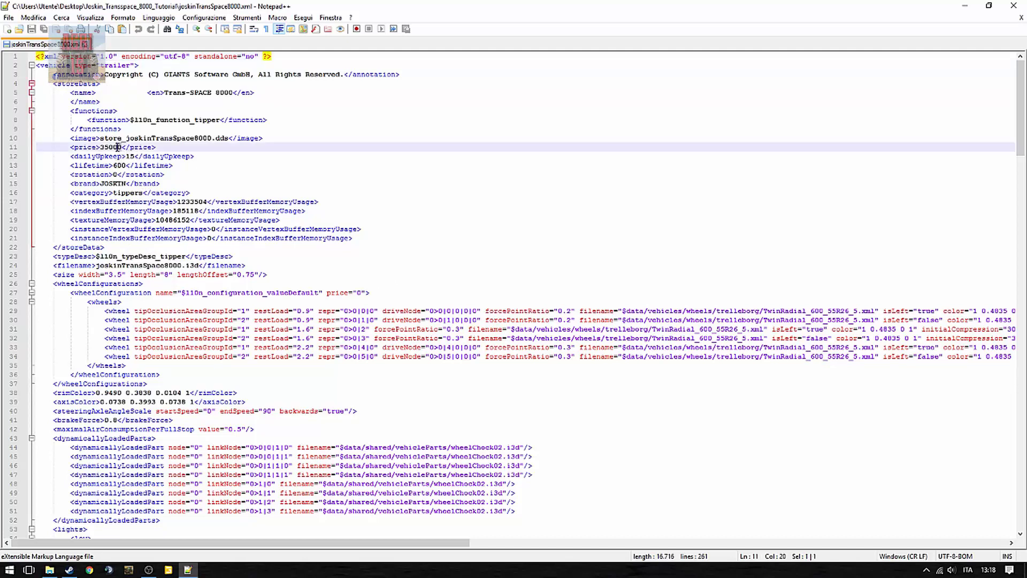
key(Down)
key(Down)
key(Down)
key(Down)
key(End)
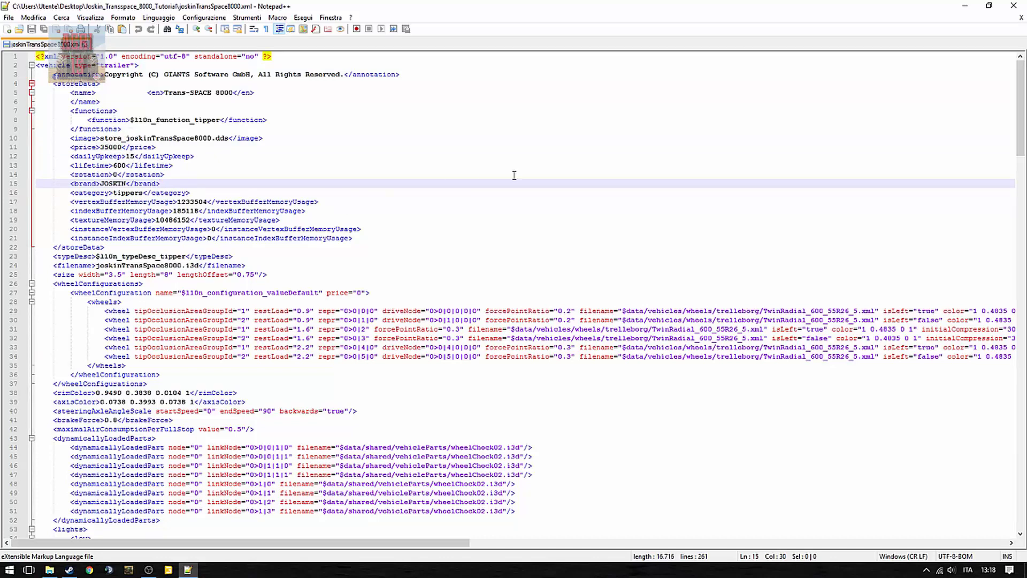
Step: Read through the rest of joskinTransSpace8000.xml, examining the wheels, lights, fill volumes, tip animations and moving parts
scroll(551, 179, down, 4)
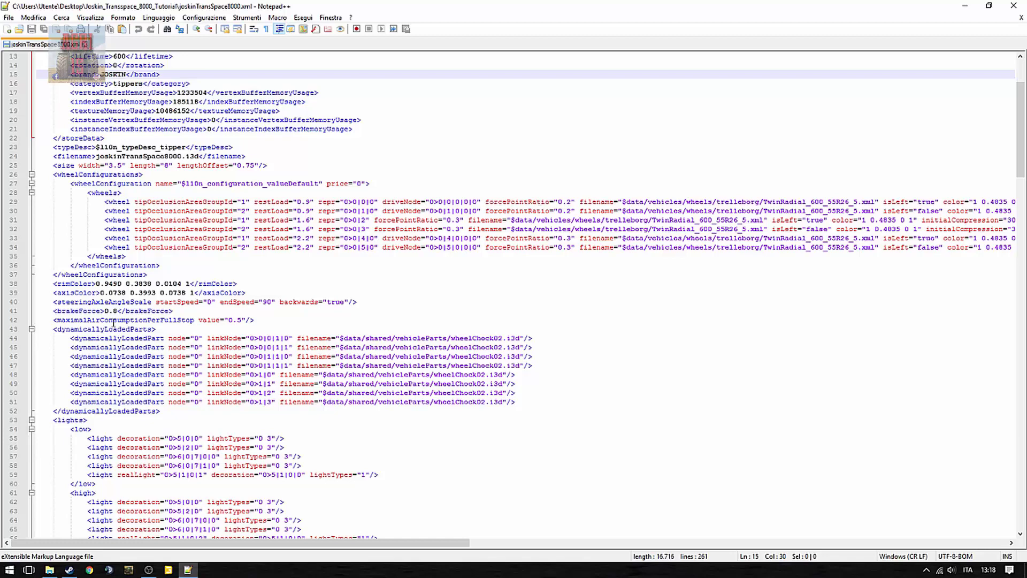
scroll(114, 323, down, 20)
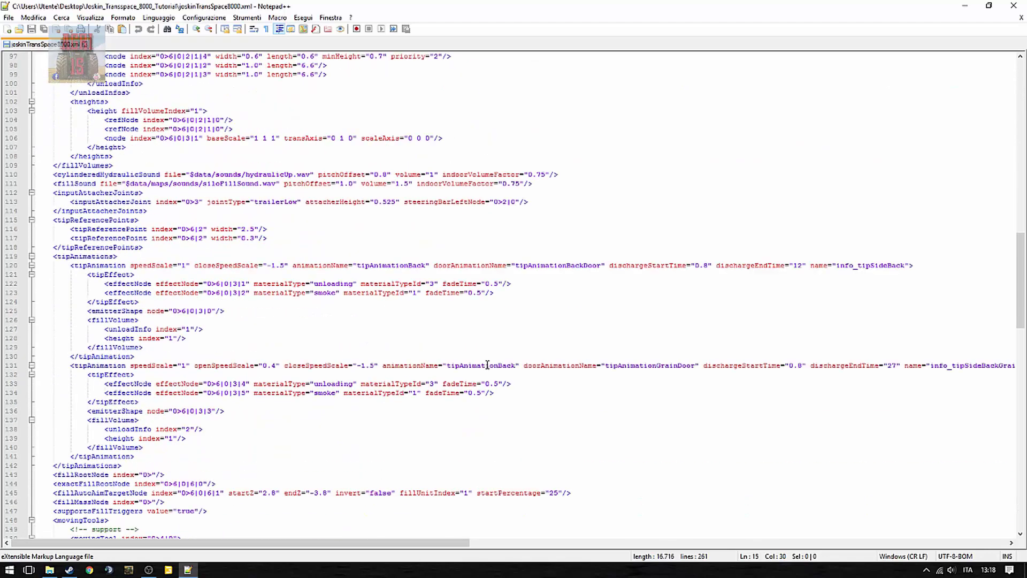
scroll(316, 147, up, 1)
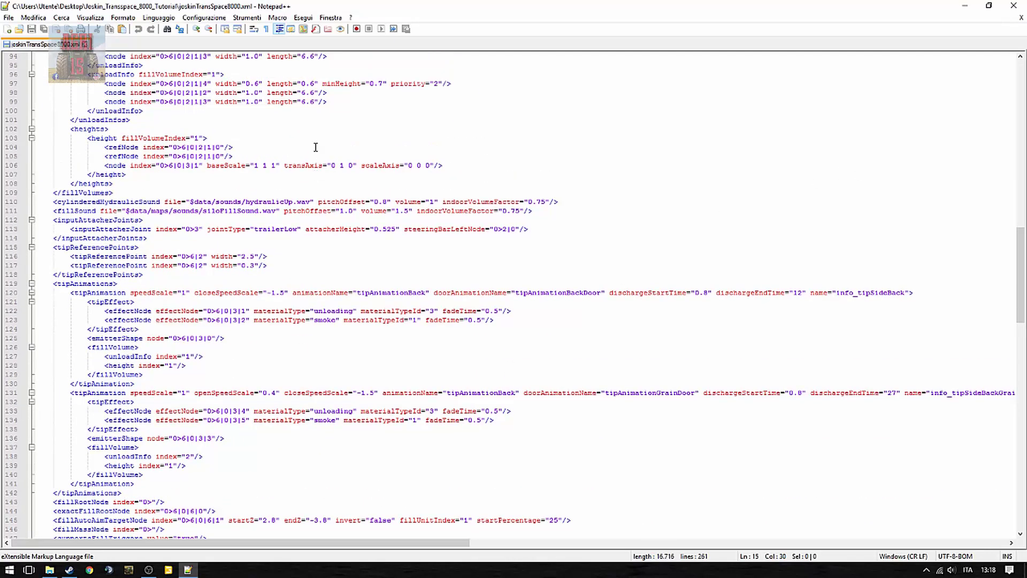
scroll(315, 147, down, 4)
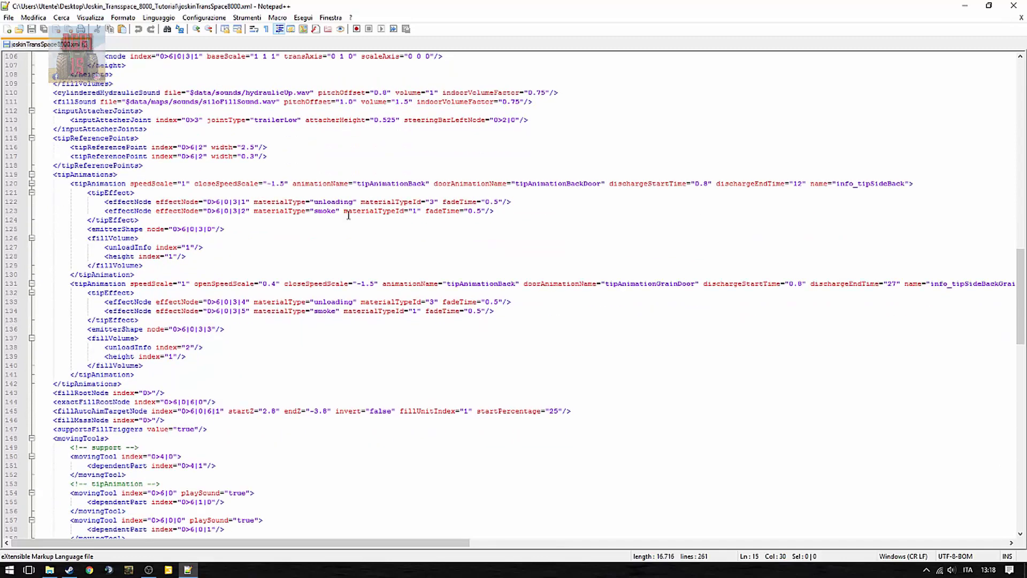
scroll(348, 214, down, 20)
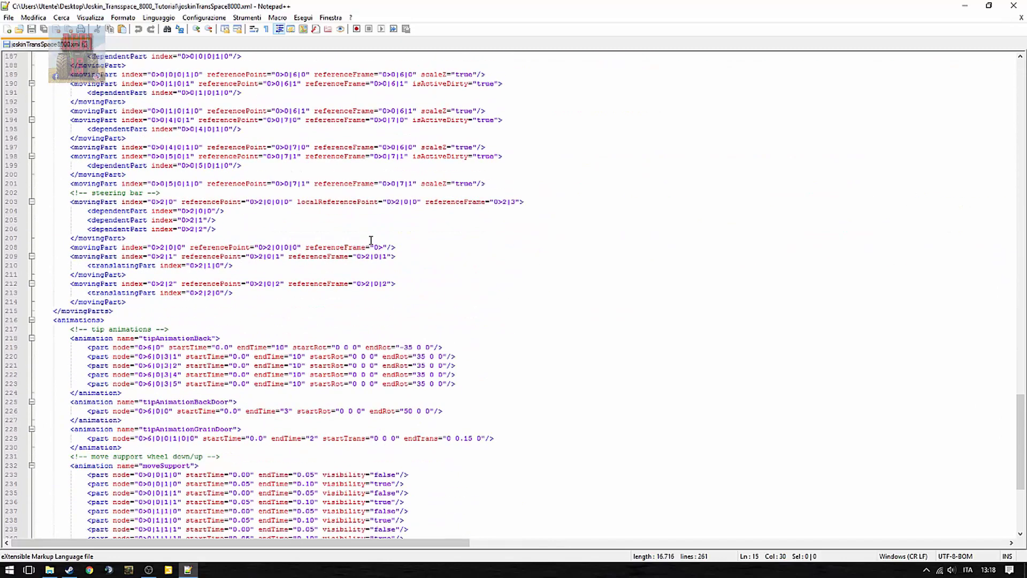
scroll(371, 240, down, 9)
scroll(374, 235, up, 12)
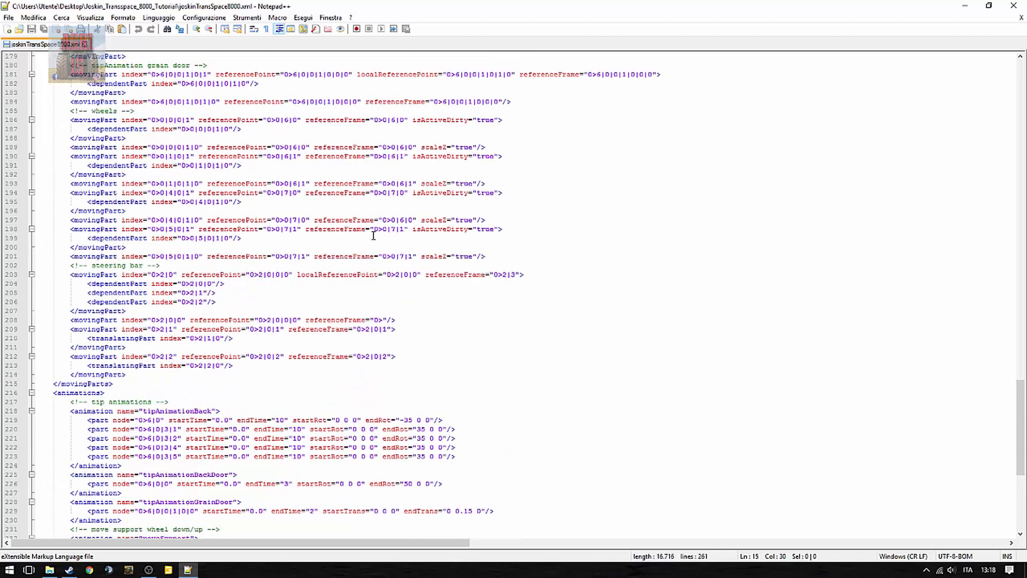
scroll(373, 235, up, 20)
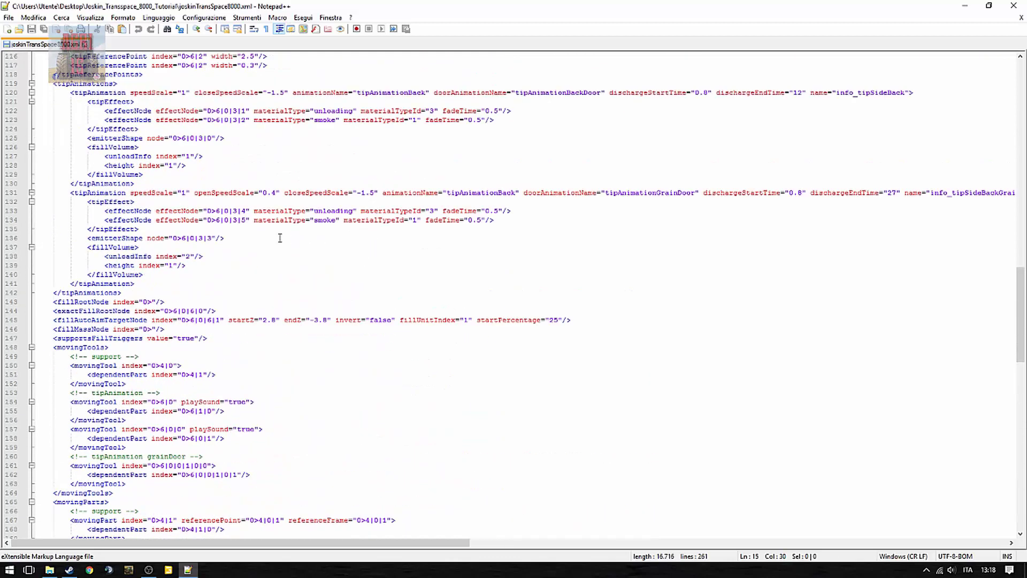
scroll(279, 238, up, 4)
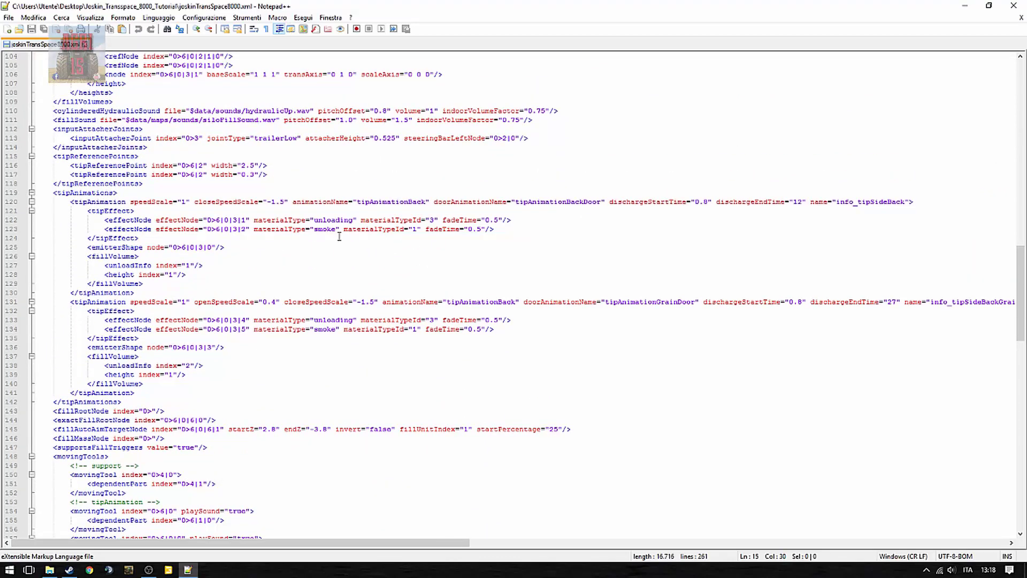
scroll(275, 209, up, 2)
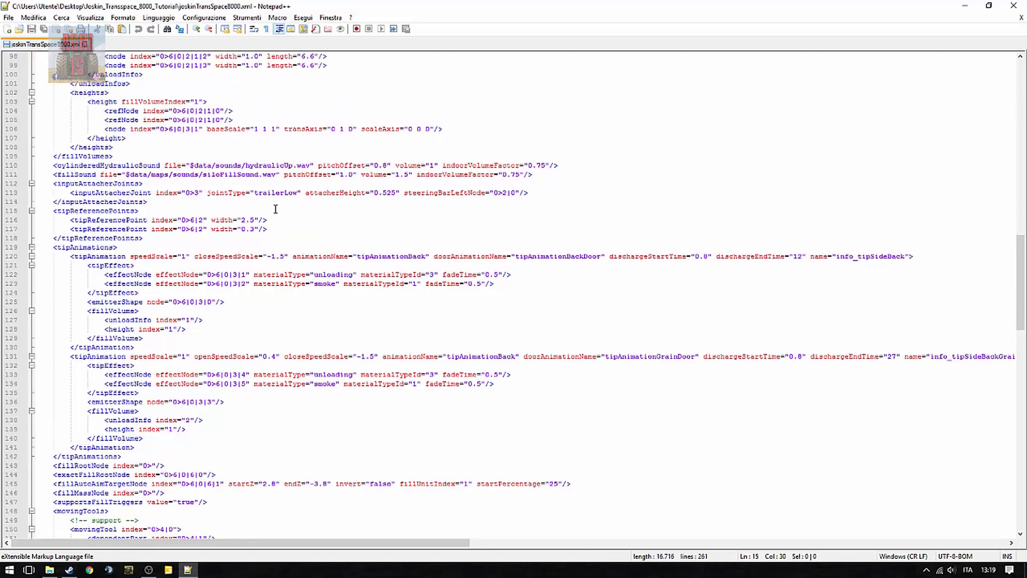
Step: Set the fillUnit capacity in joskinTransSpace8000.xml to 60000, then save the file and close the text editor
scroll(197, 236, up, 5)
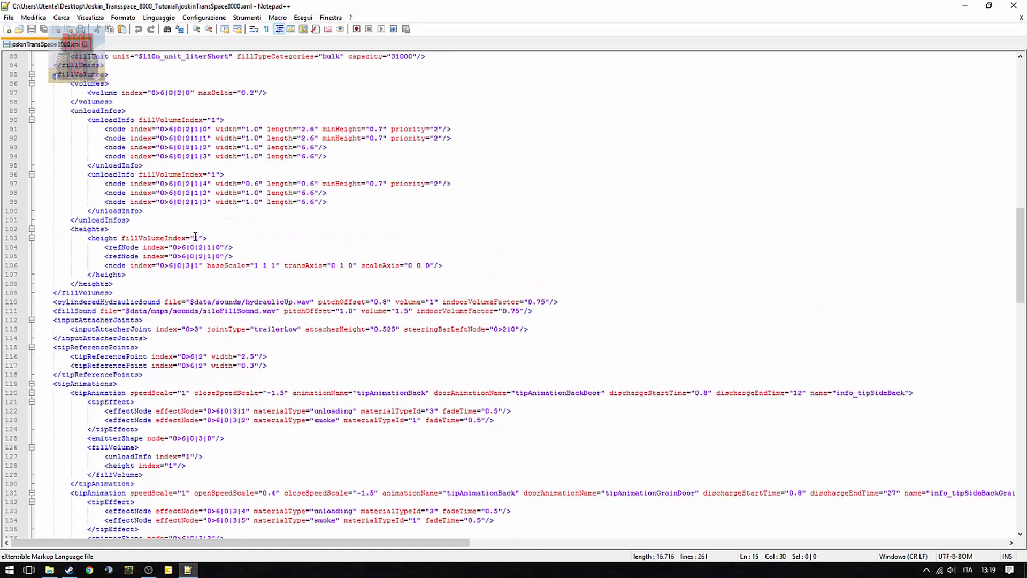
scroll(159, 270, up, 5)
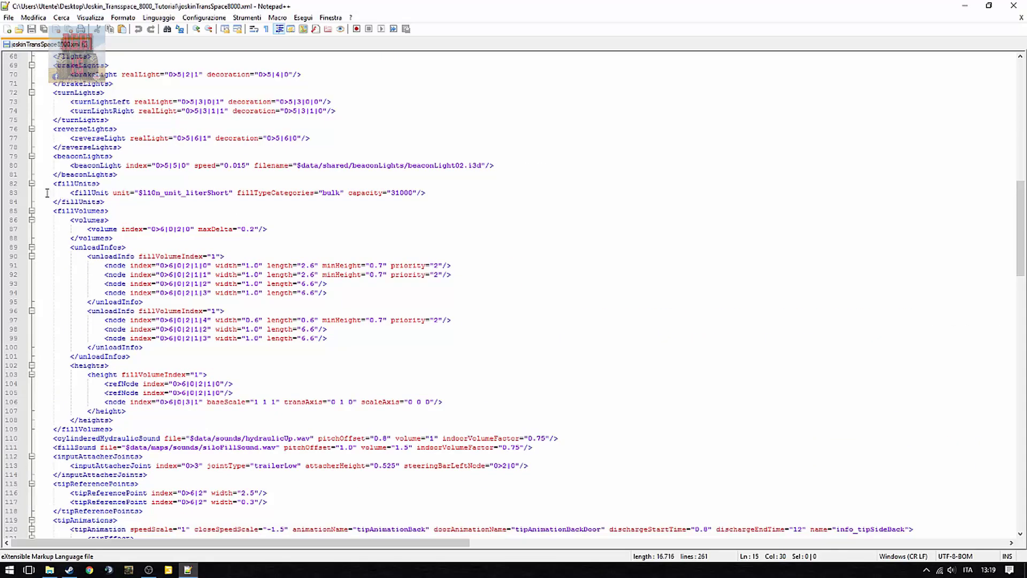
drag(50, 183, 113, 200)
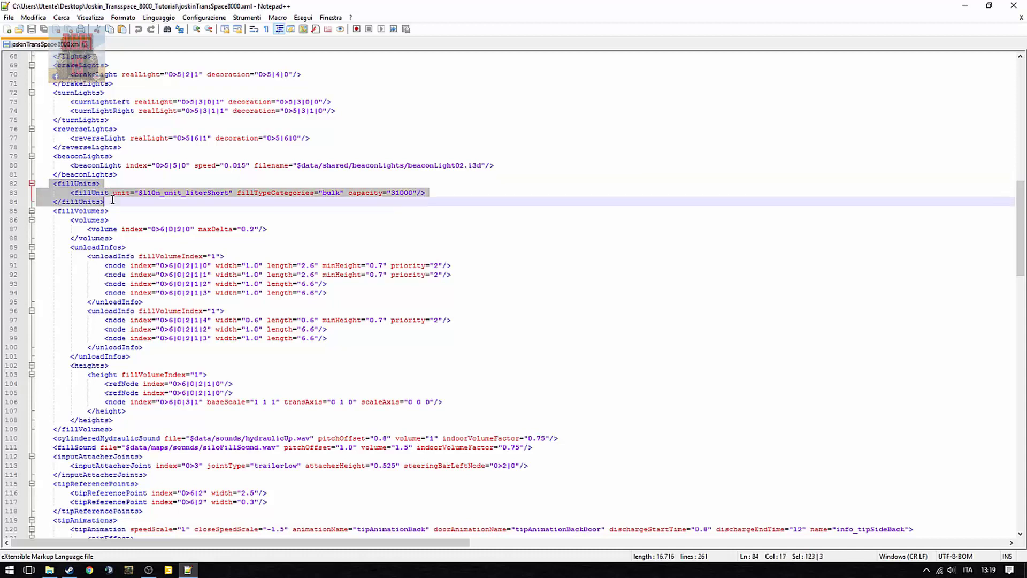
click(527, 171)
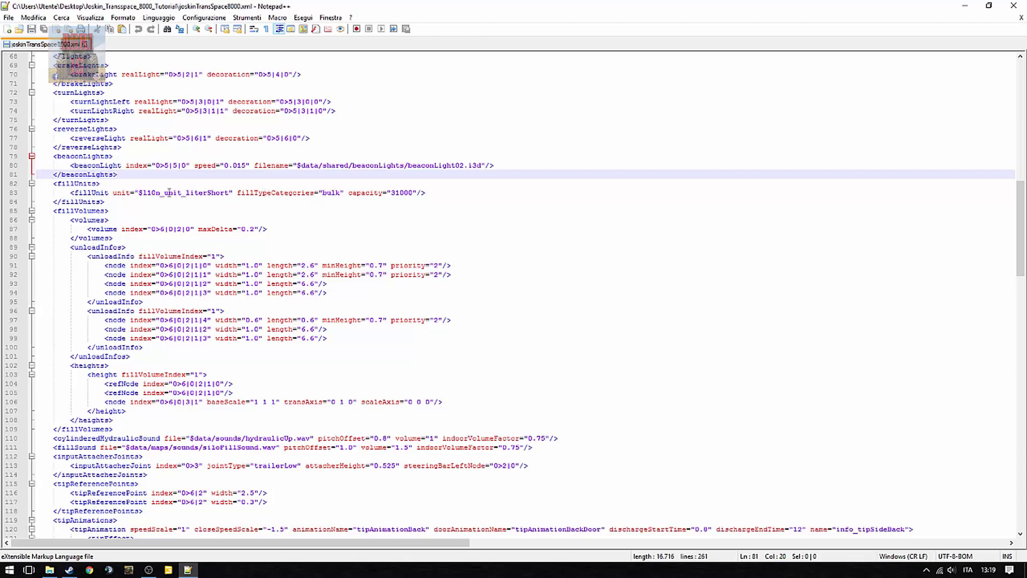
double_click(392, 193)
scroll(413, 191, up, 1)
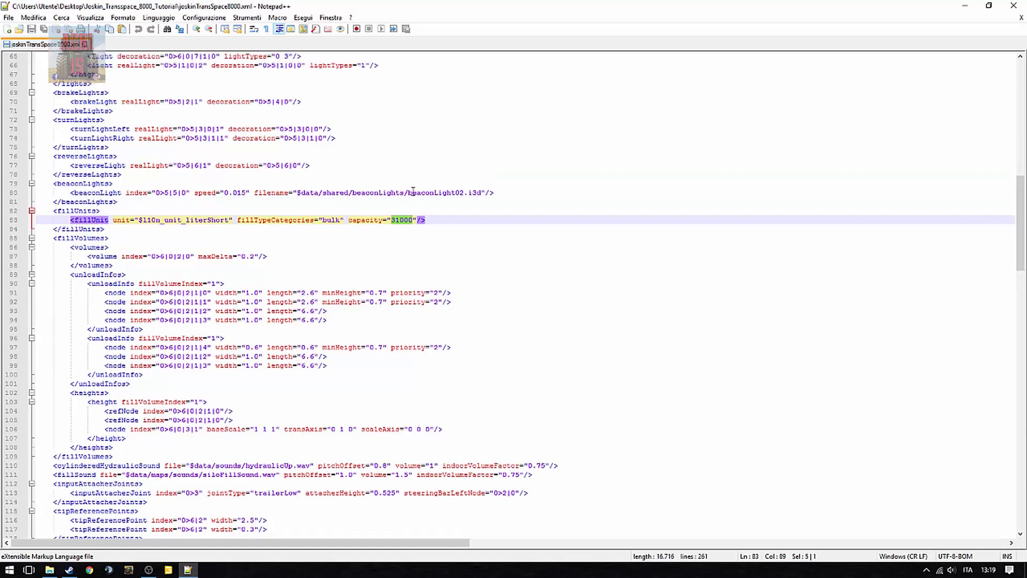
text(60000)
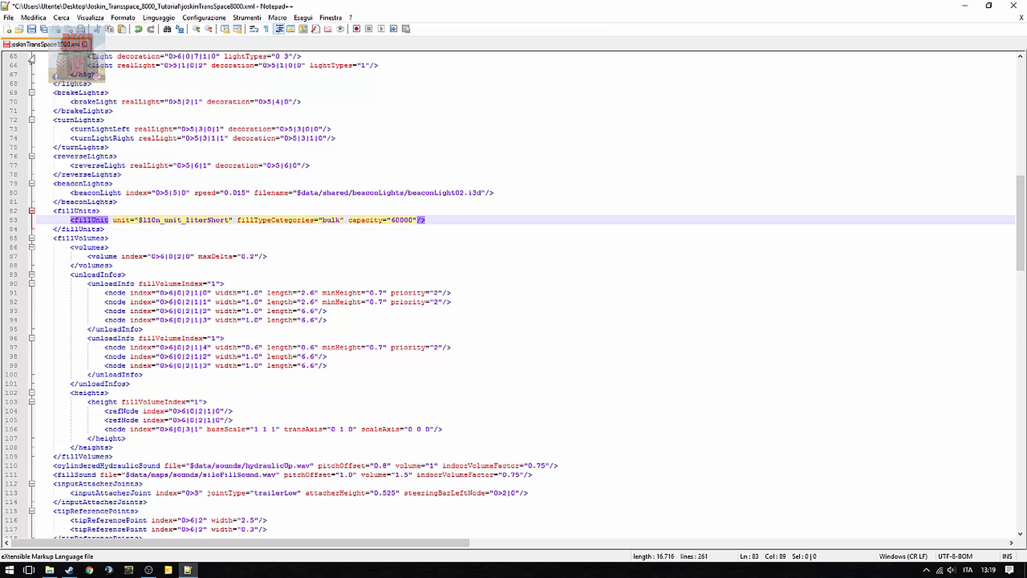
click(32, 29)
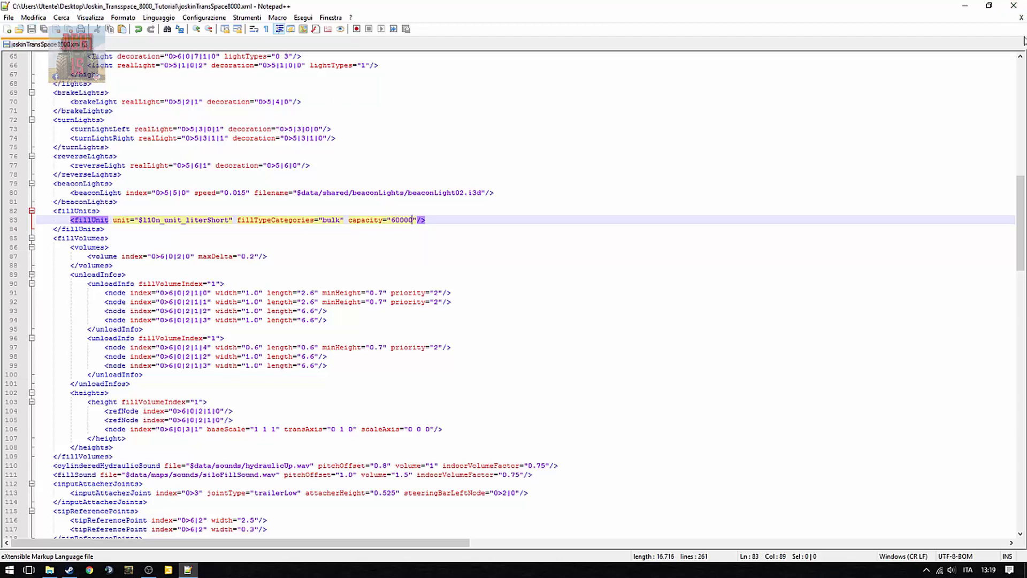
click(1022, 19)
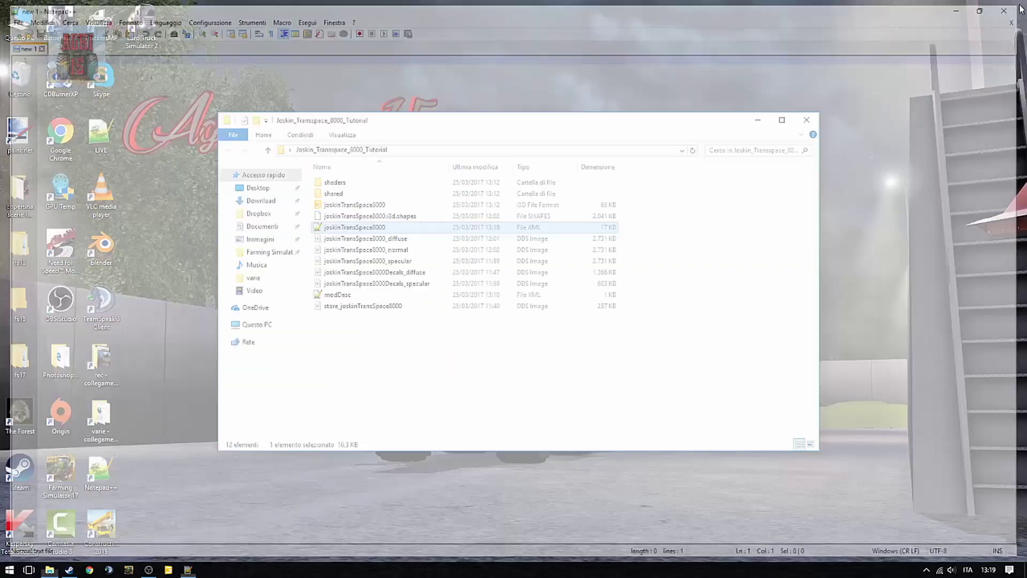
Step: Pack all contents of the tutorial folder into a ZIP archive named Joskin_Transspace_8000_Tutorial.zip
key(ctrl+a)
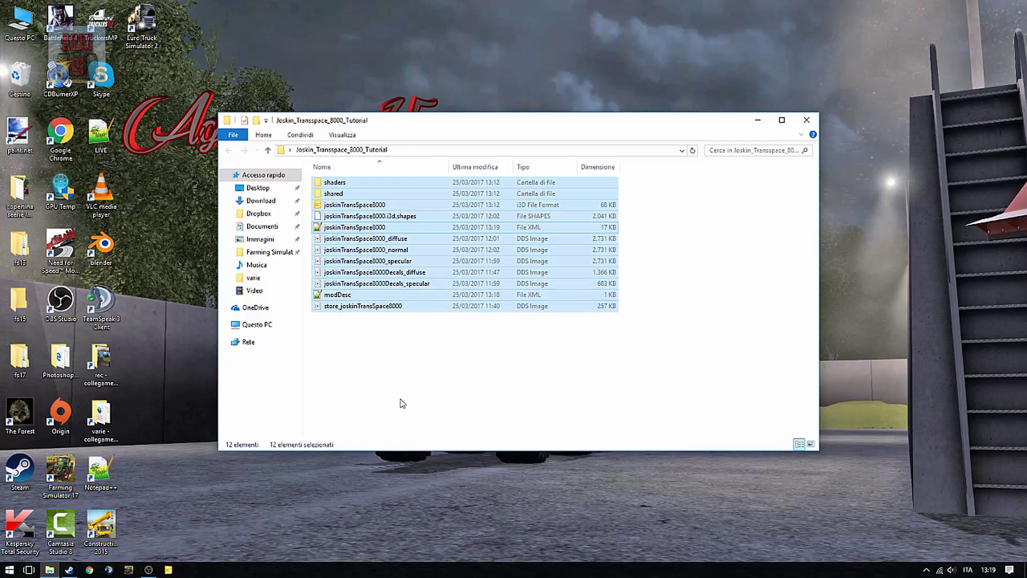
right_click(387, 262)
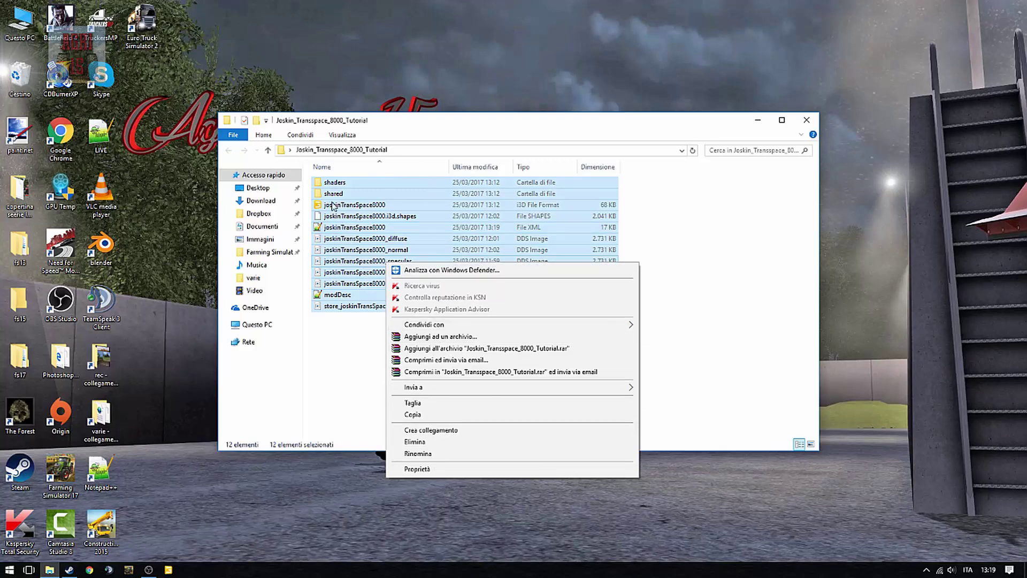
click(440, 336)
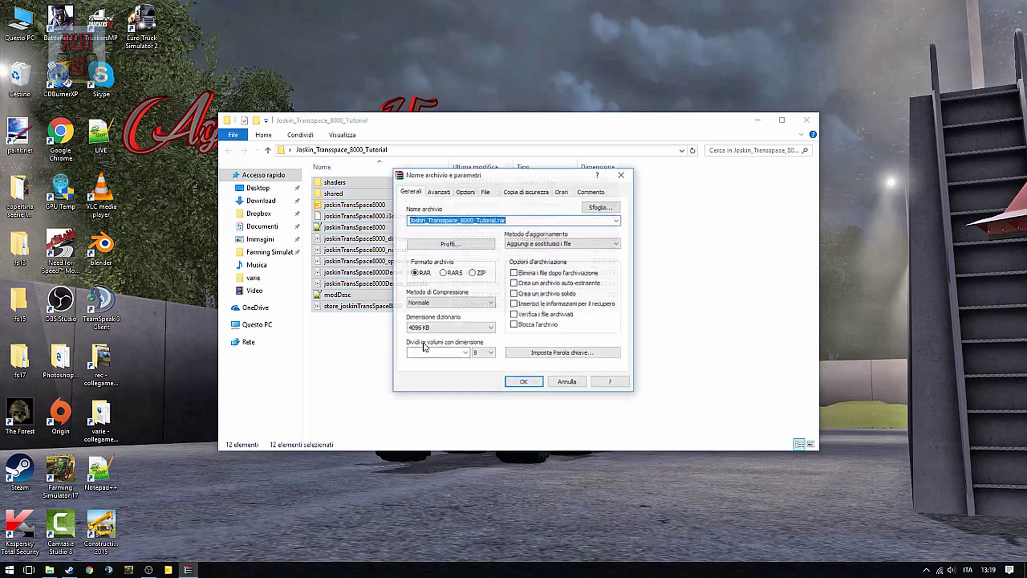
click(480, 273)
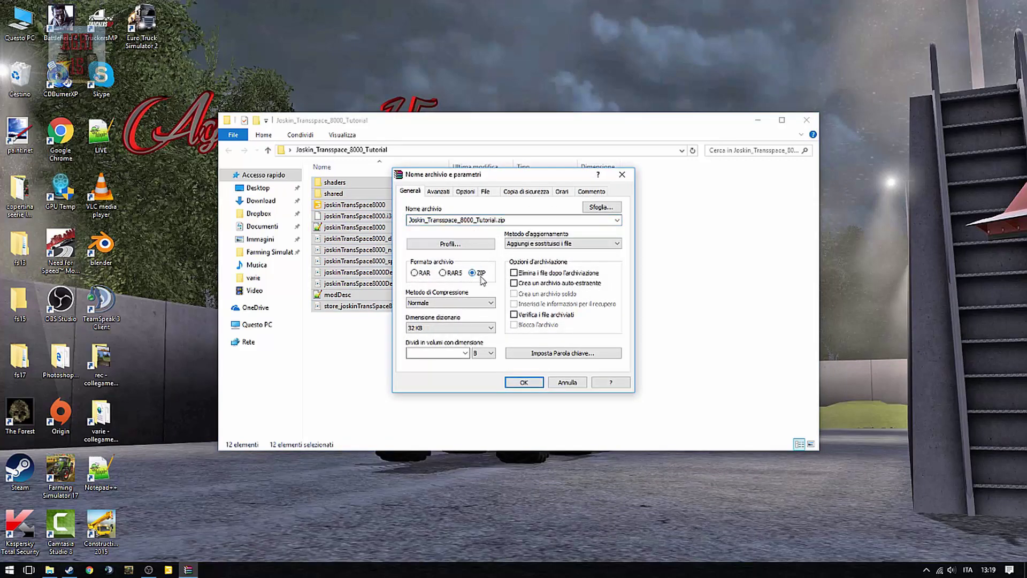
click(525, 383)
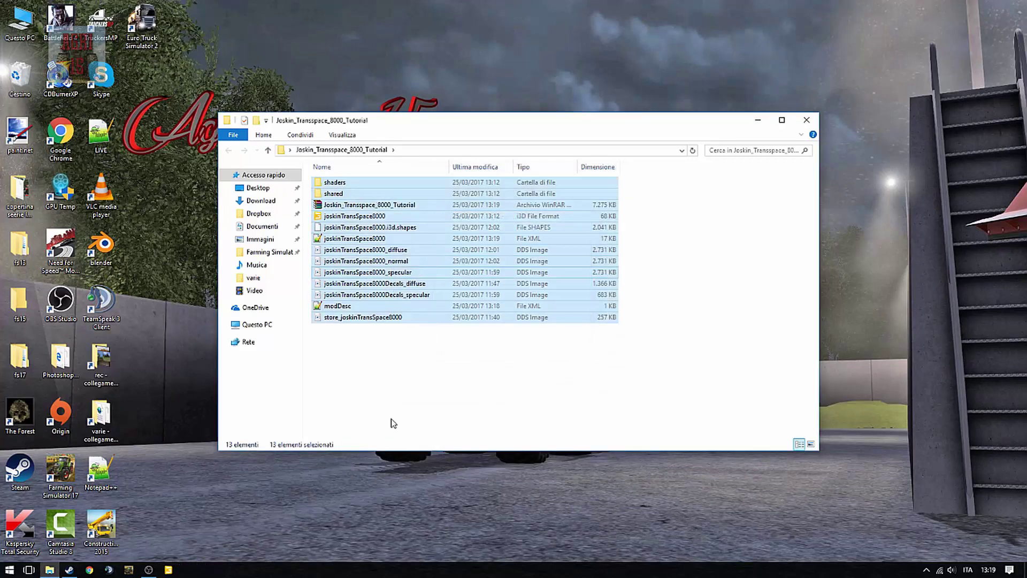
Step: Move the Joskin_Transspace_8000_Tutorial archive into the FarmingSimulator2017 mods folder and close the tutorial folder
double_click(20, 358)
double_click(415, 360)
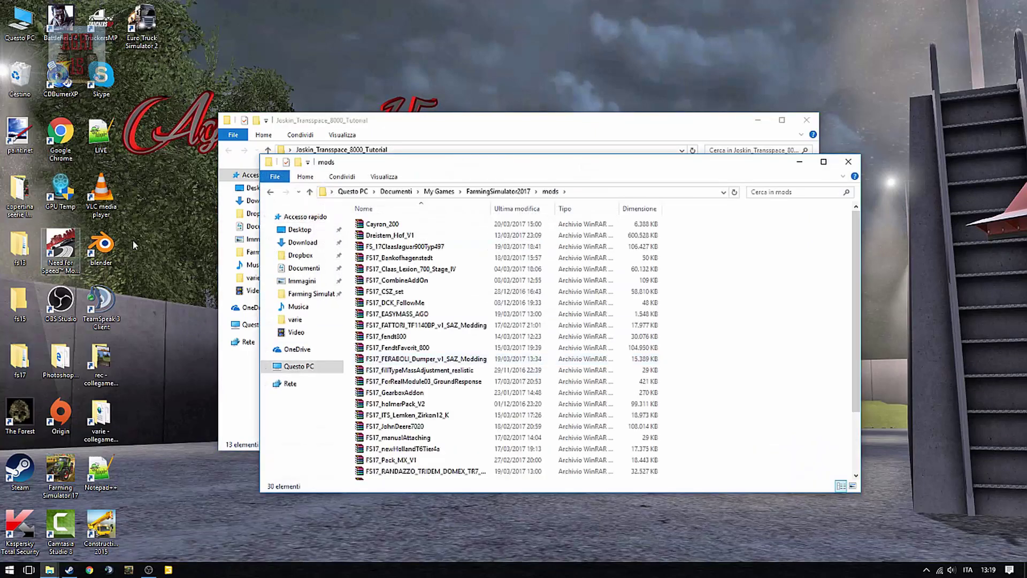
drag(570, 167, 901, 198)
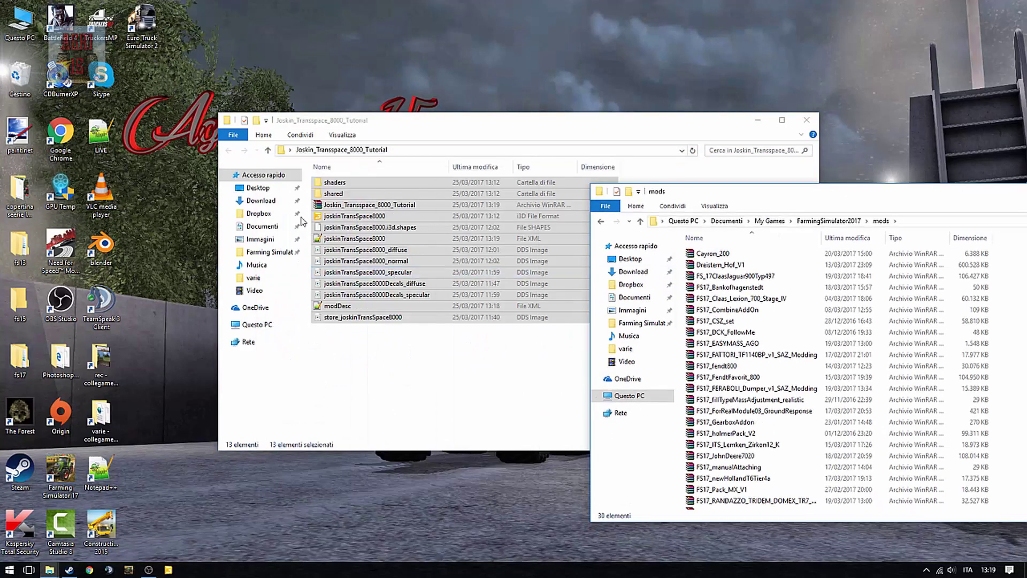
click(352, 205)
drag(351, 205, 853, 182)
click(808, 121)
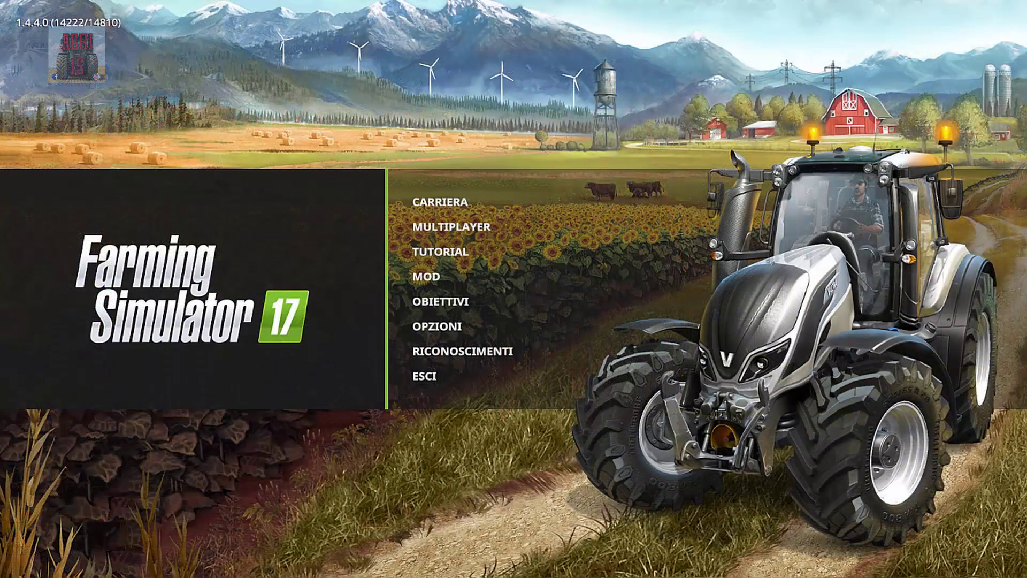
Step: In Farming Simulator 17, open the career savegame "test mod" on Goldcrest Valley, continuing despite the missing Swiss Bank content
click(467, 207)
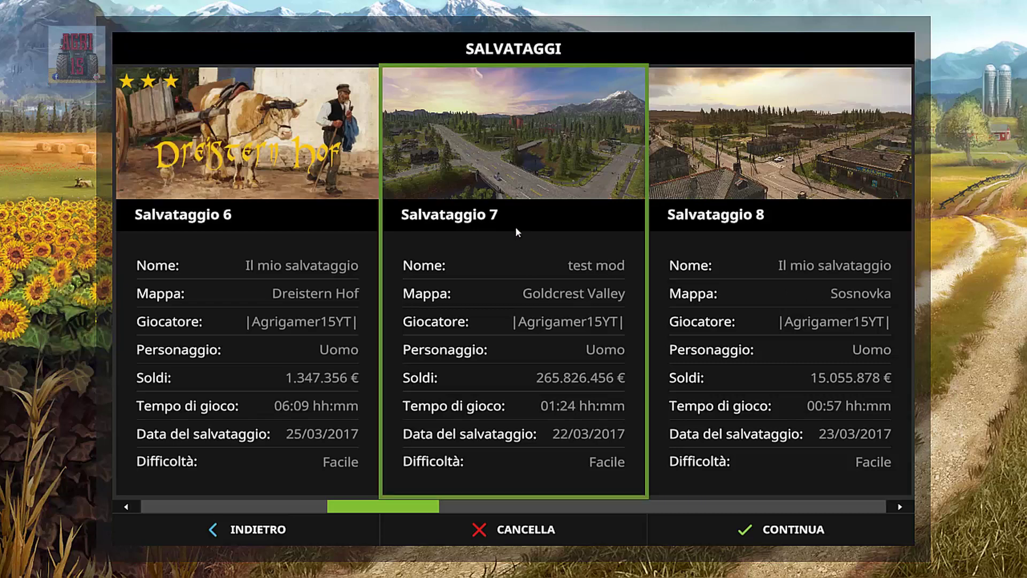
click(531, 232)
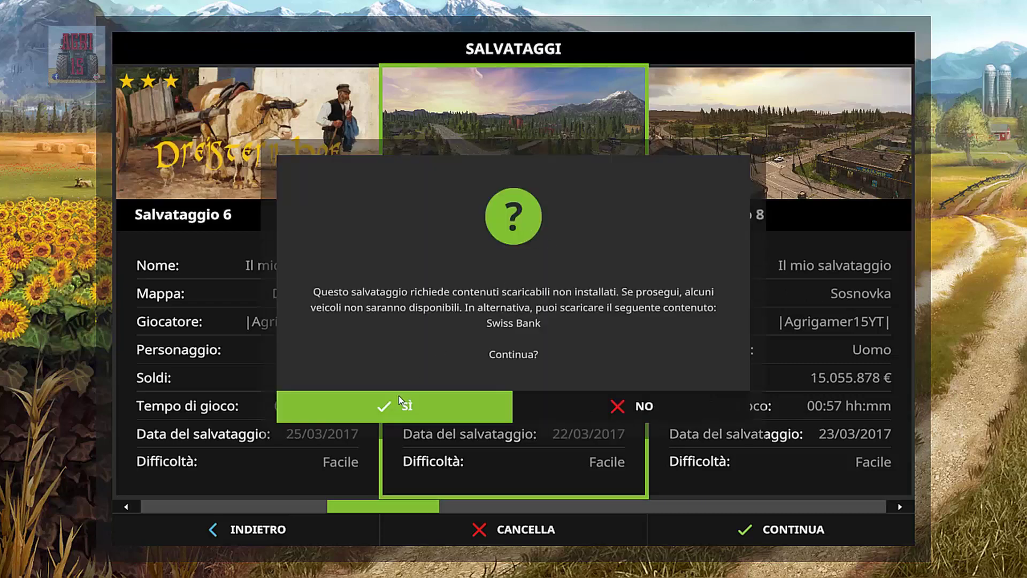
key(Return)
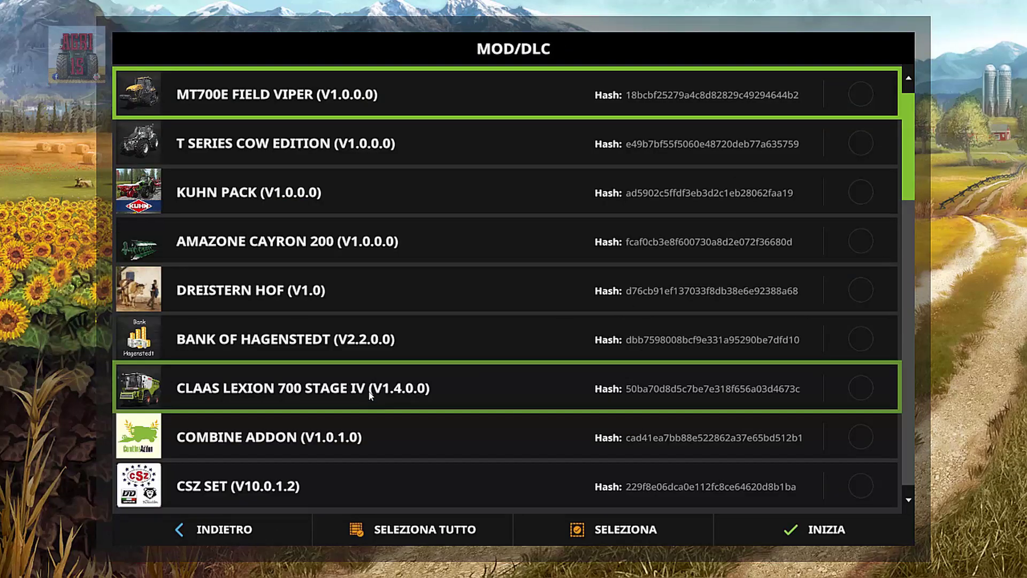
Step: Enable the Joskin Tutorial and DriveControl mods for the savegame and start the game
scroll(475, 332, down, 3)
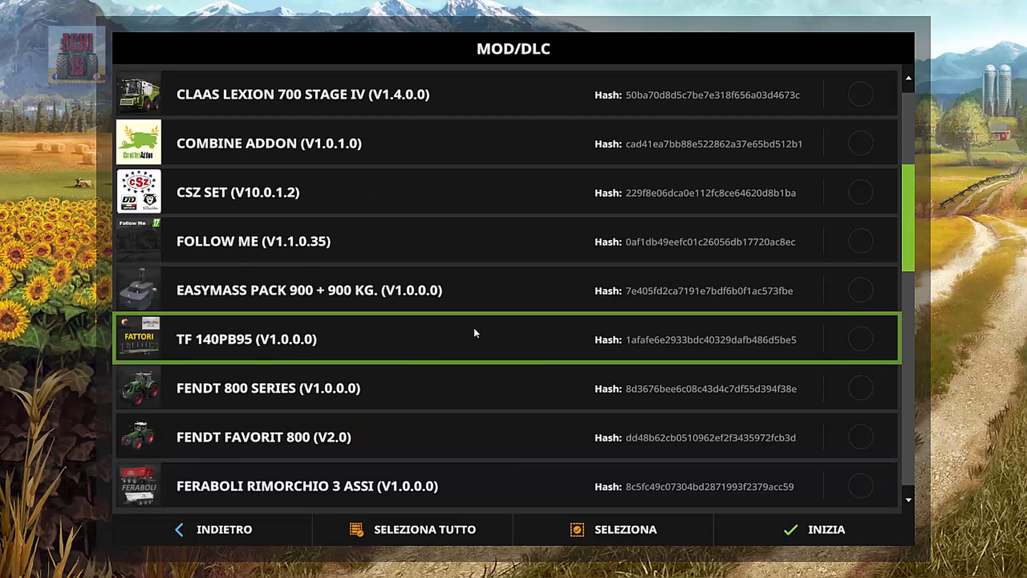
scroll(461, 327, up, 1)
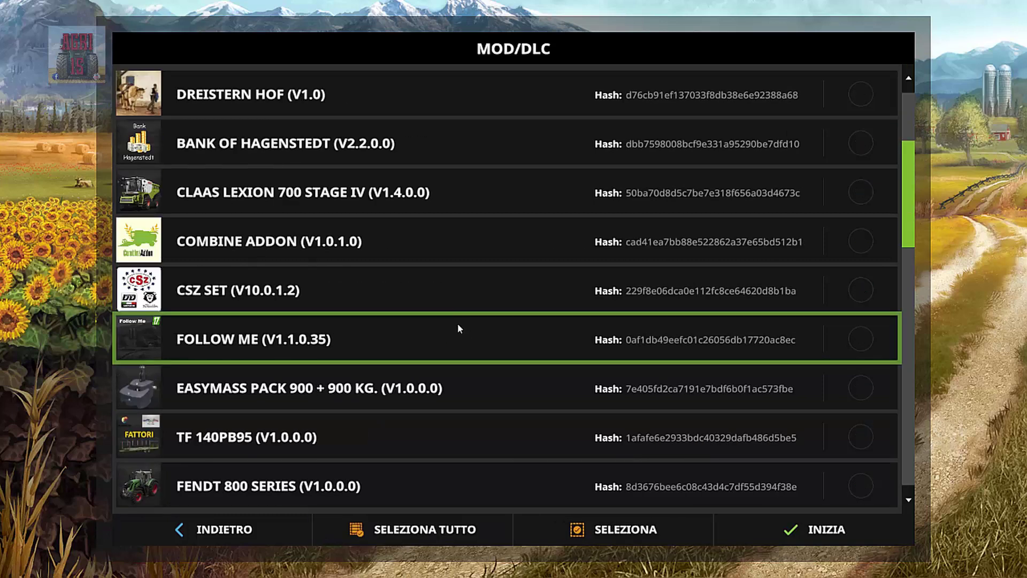
scroll(458, 324, down, 3)
scroll(456, 321, down, 6)
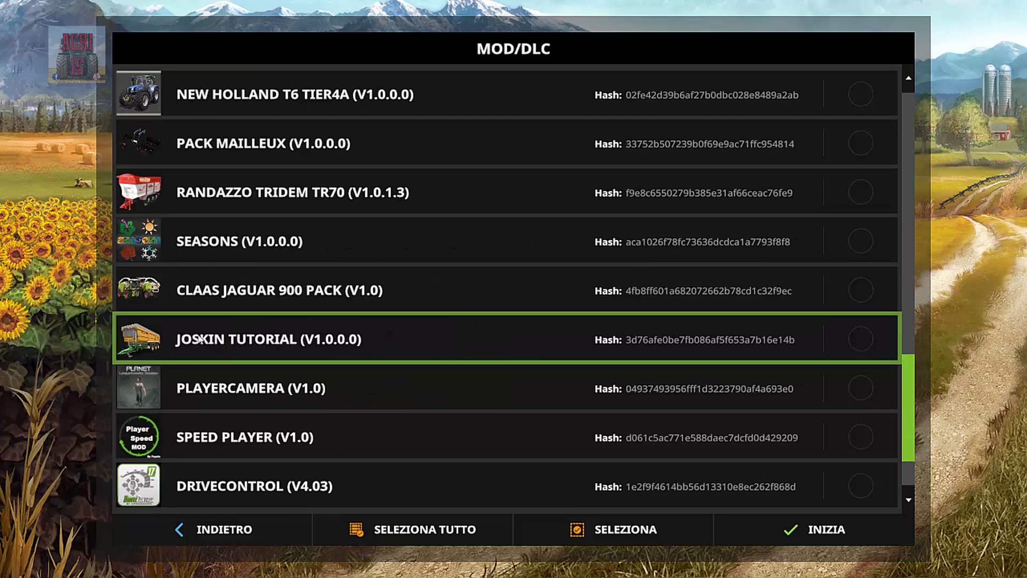
click(387, 330)
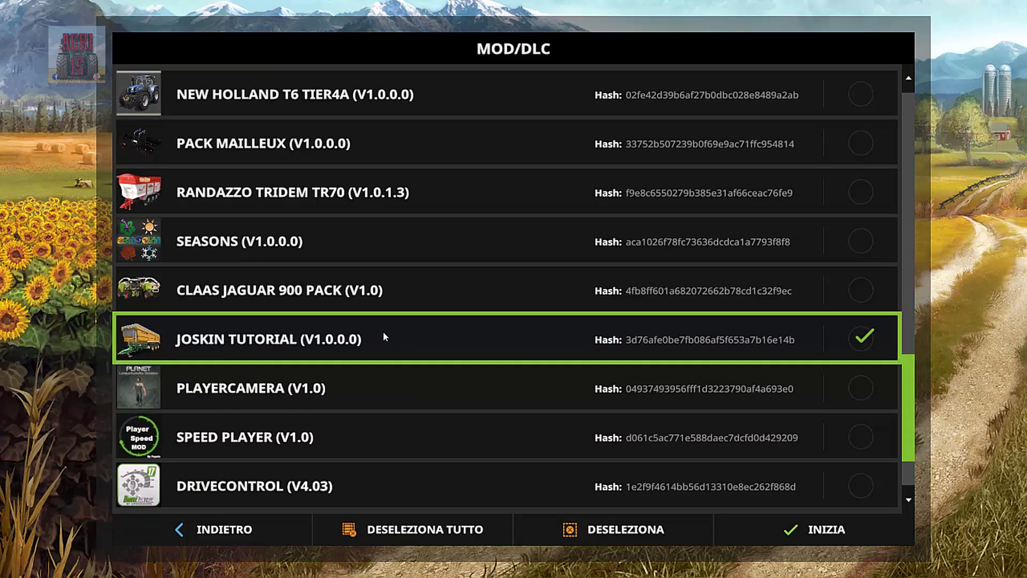
scroll(388, 336, down, 1)
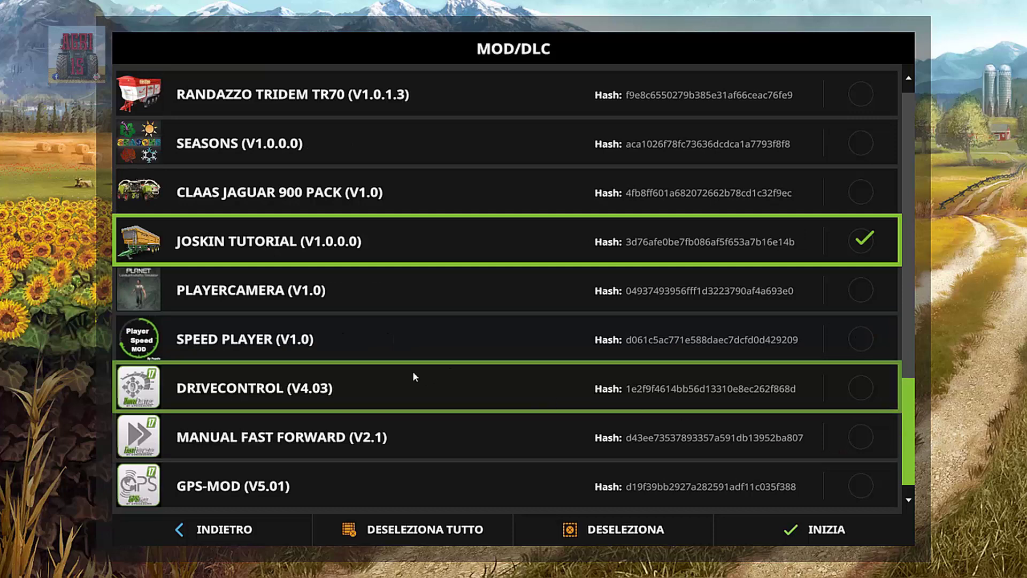
click(254, 394)
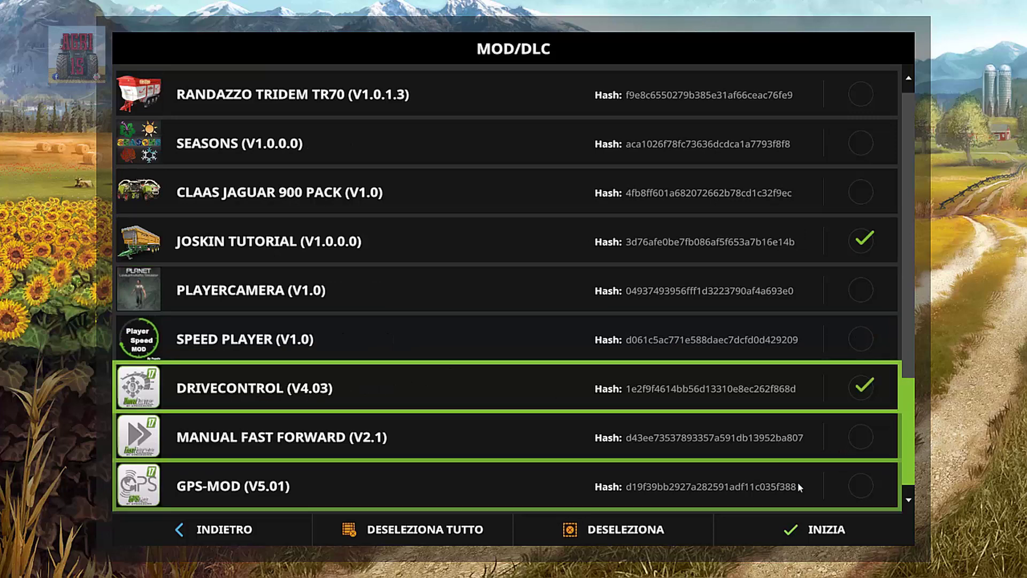
click(864, 539)
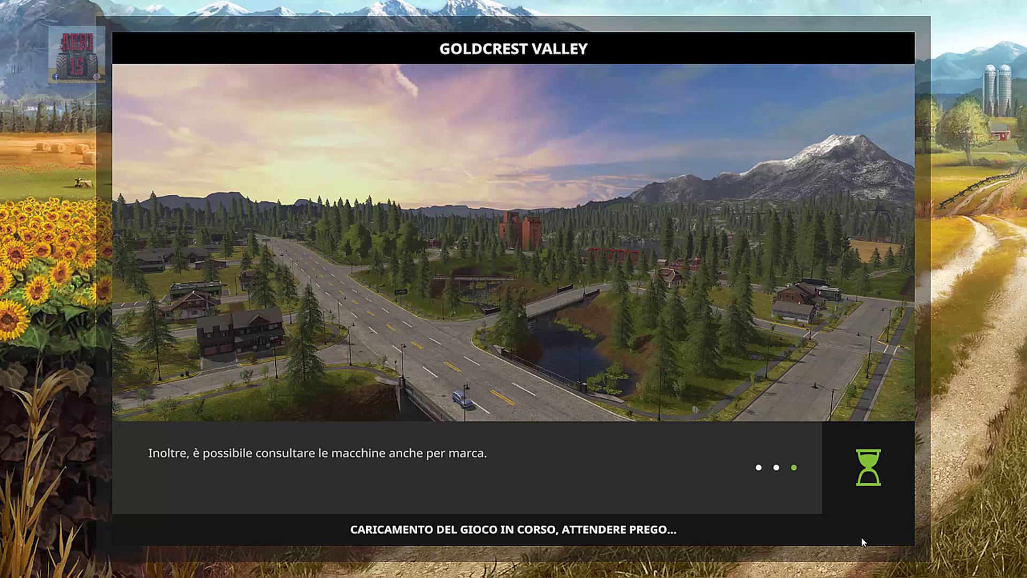
click(740, 521)
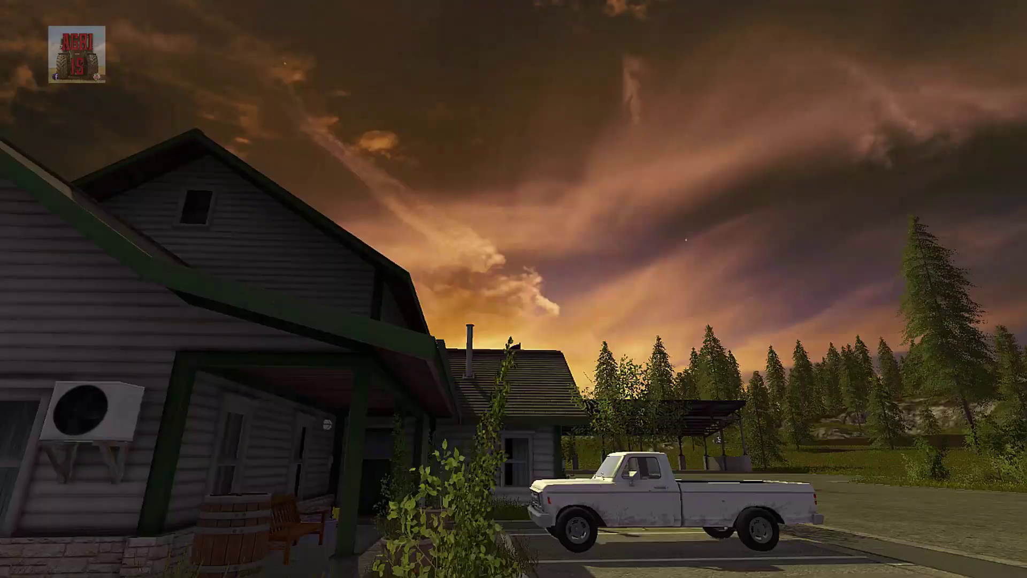
Step: Buy a Fendt 900 Vario tractor from the shop with the 939 Vario engine and wide tyres (Pneumatici larghi)
key(p)
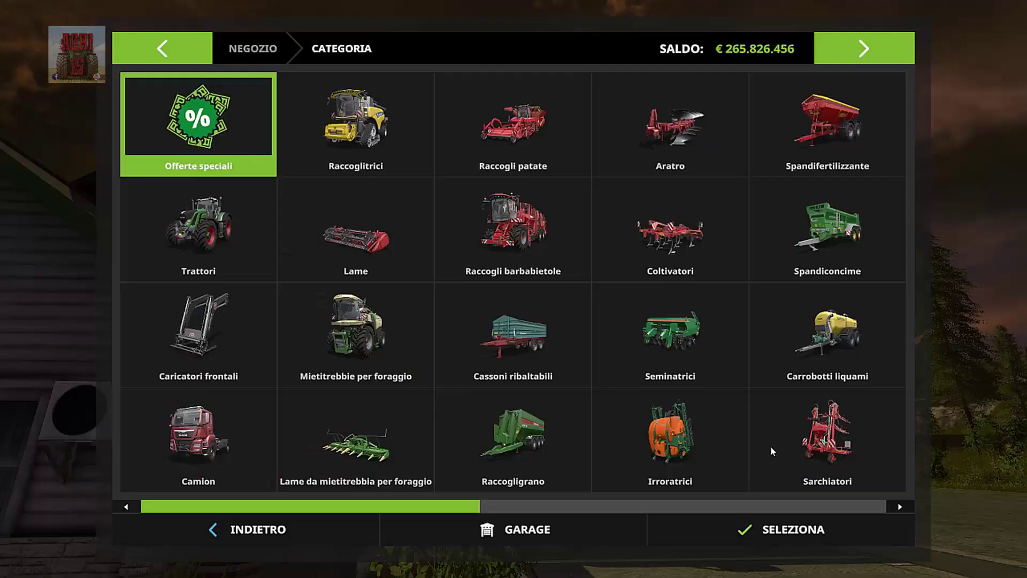
click(214, 222)
scroll(805, 170, down, 10)
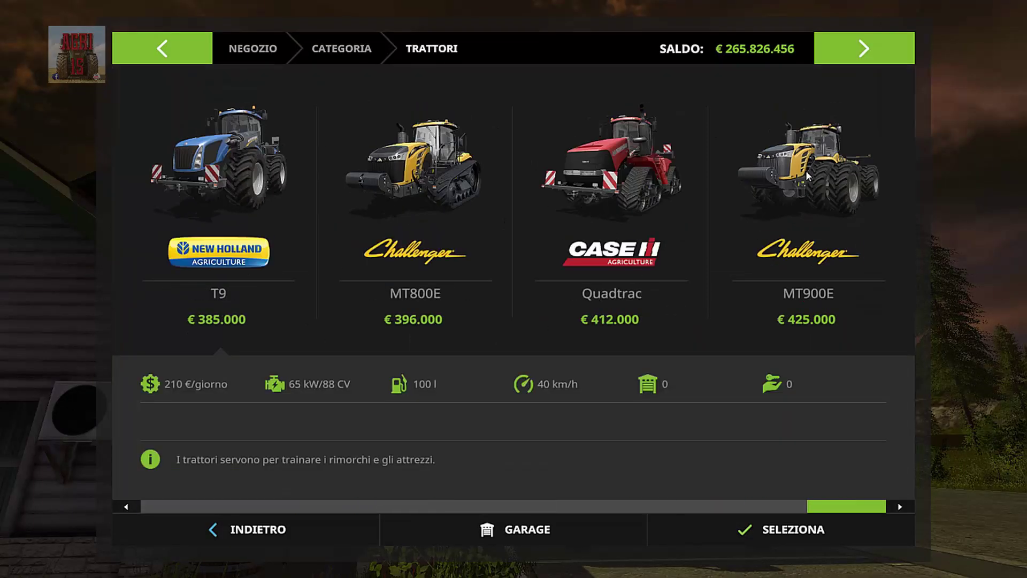
scroll(805, 170, up, 3)
click(576, 184)
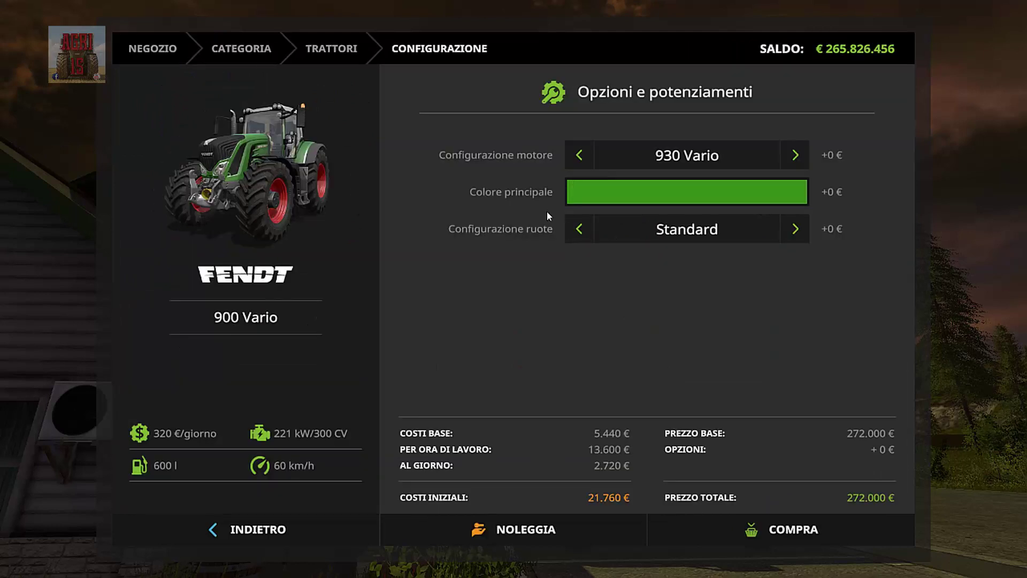
key(Right)
click(579, 229)
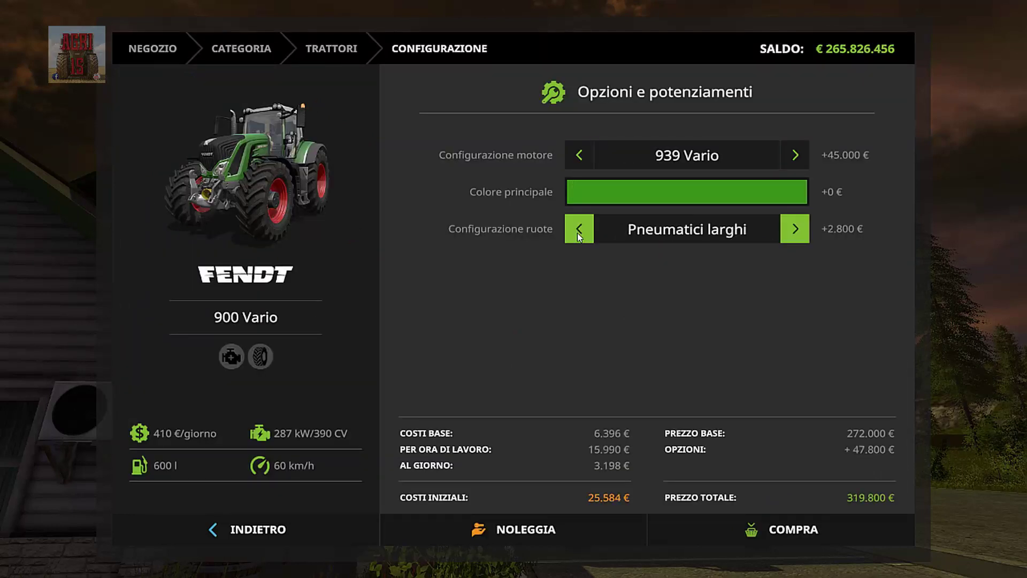
click(743, 544)
click(407, 373)
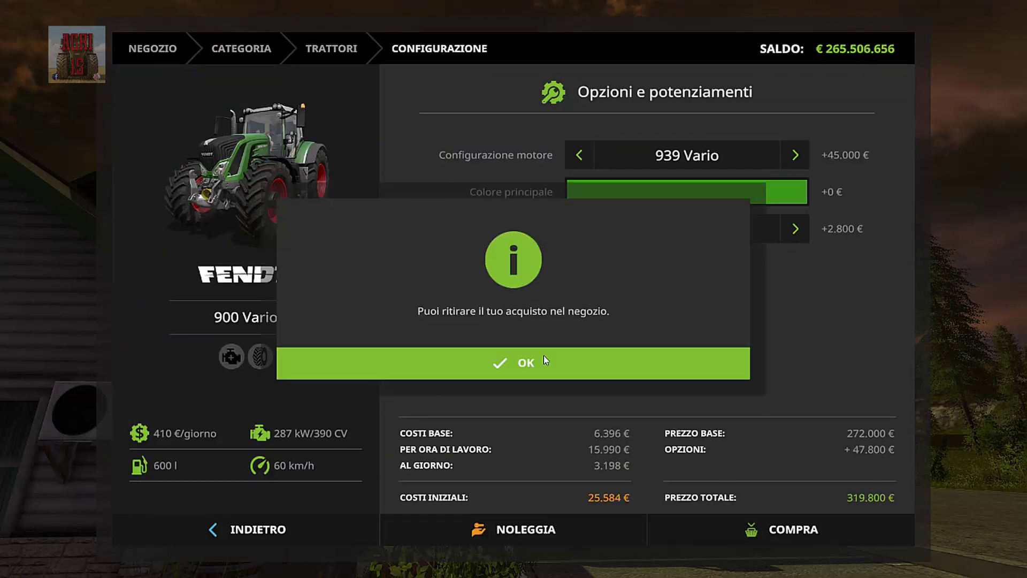
click(543, 356)
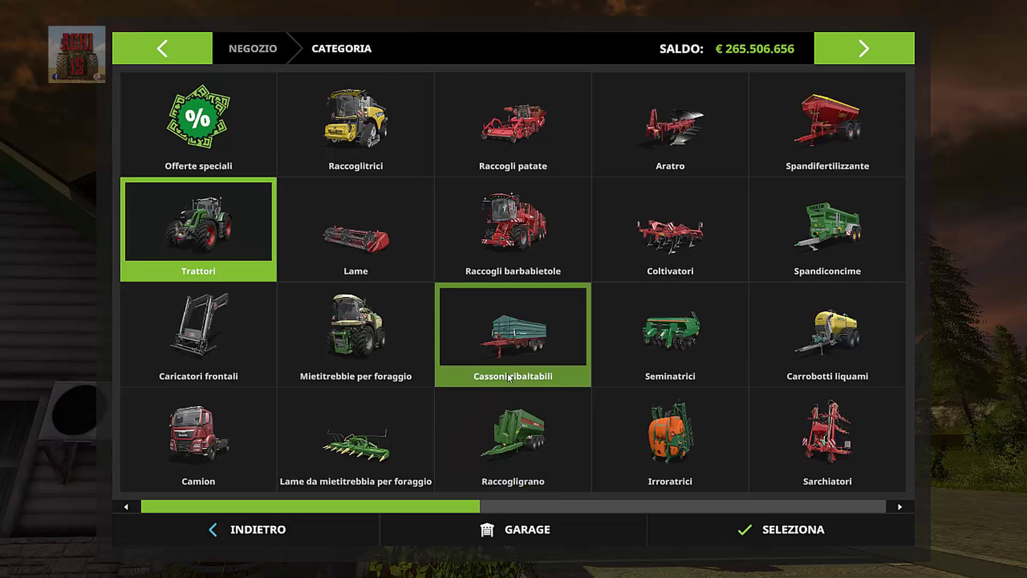
Step: Check the Joskin Trans-SPACE 8000 mod's capacity among the tipping trailers (Cassoni ribaltabili) and buy the trailer
click(525, 331)
scroll(537, 330, down, 9)
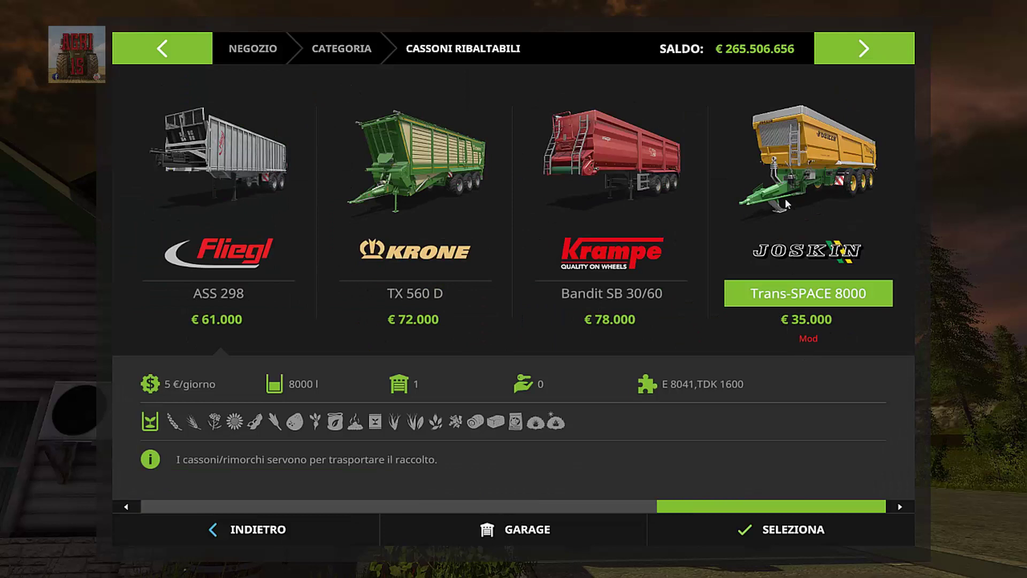
click(810, 201)
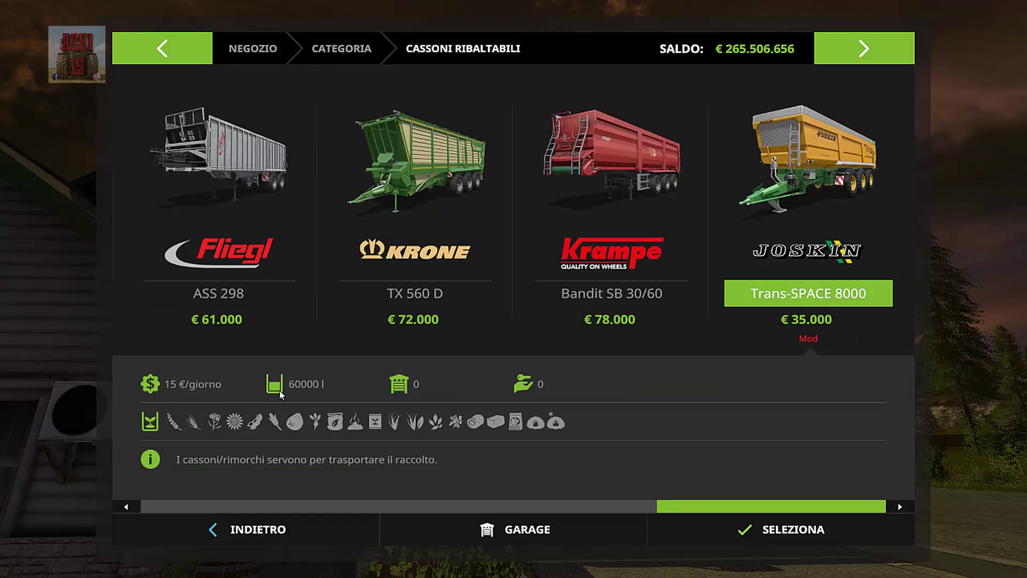
click(894, 133)
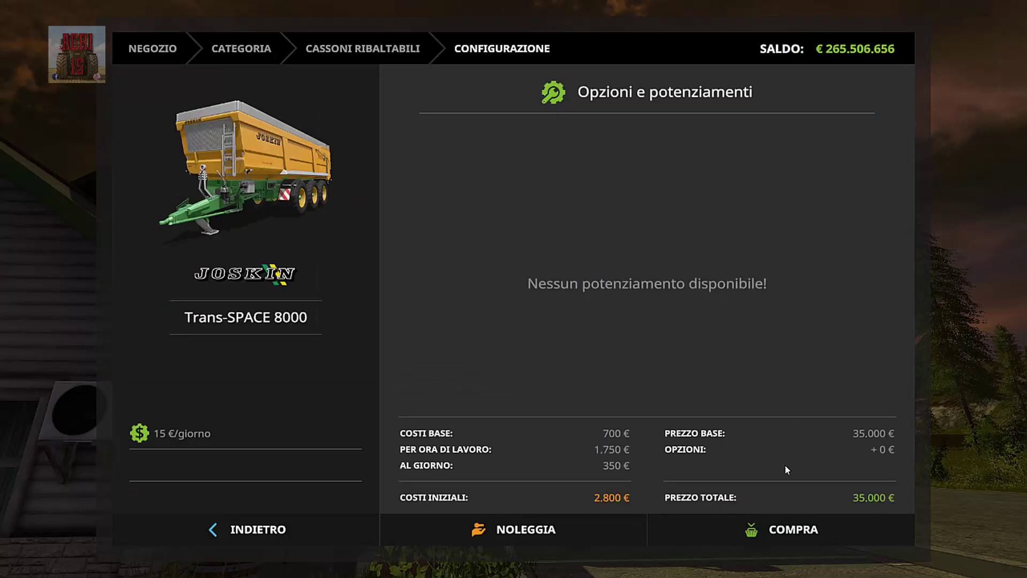
click(736, 516)
click(421, 367)
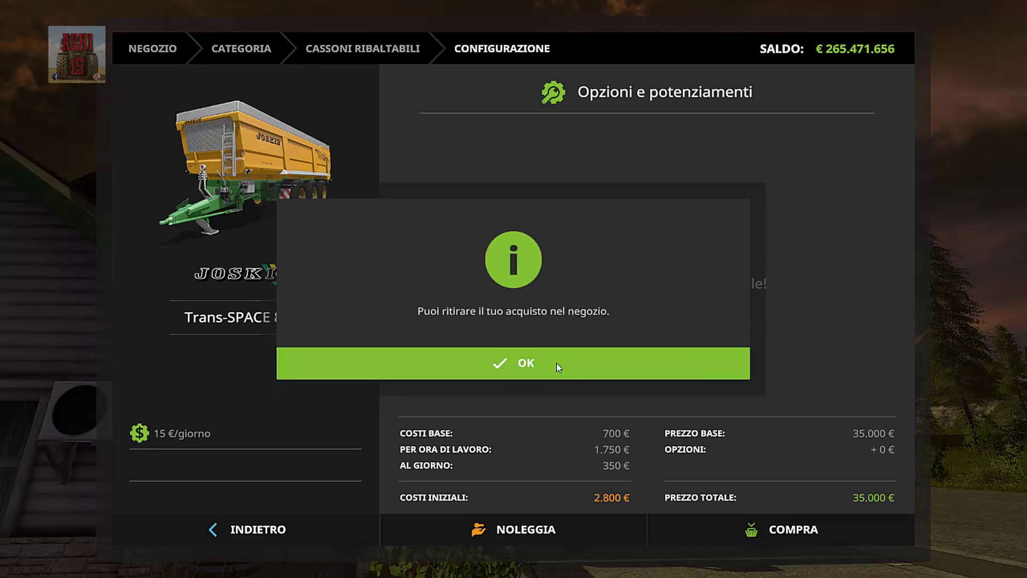
click(557, 363)
Step: Leave the shop and switch to the purchased Fendt 900 Vario parked beside the Joskin trailer
key(Escape)
key(Escape)
key(Escape)
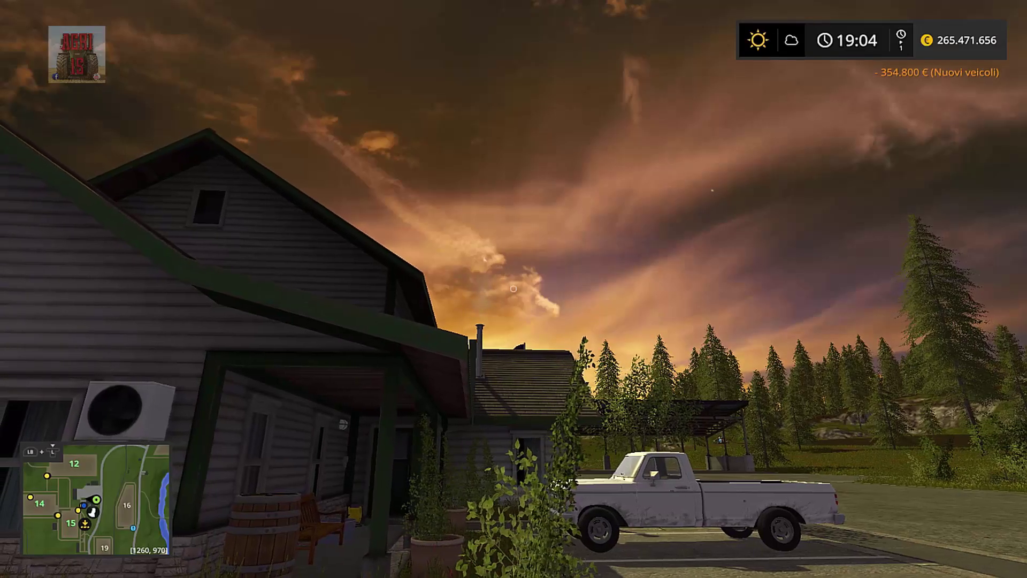
key(a)
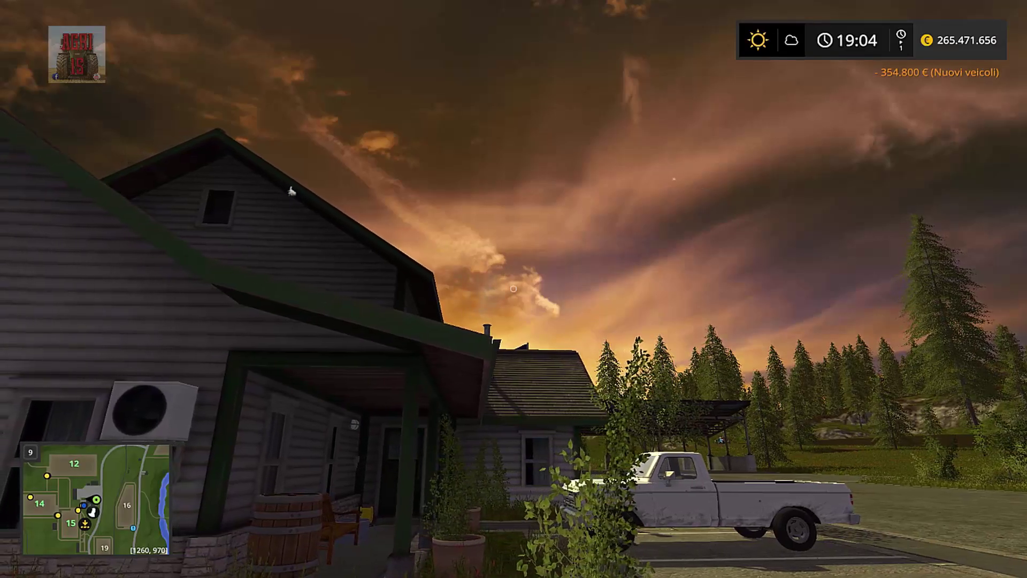
key(Tab)
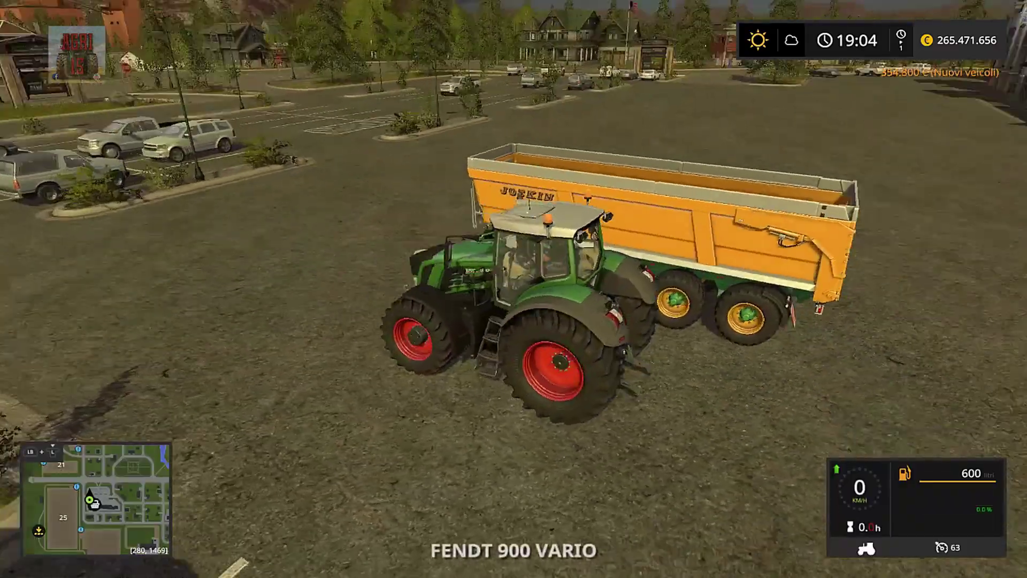